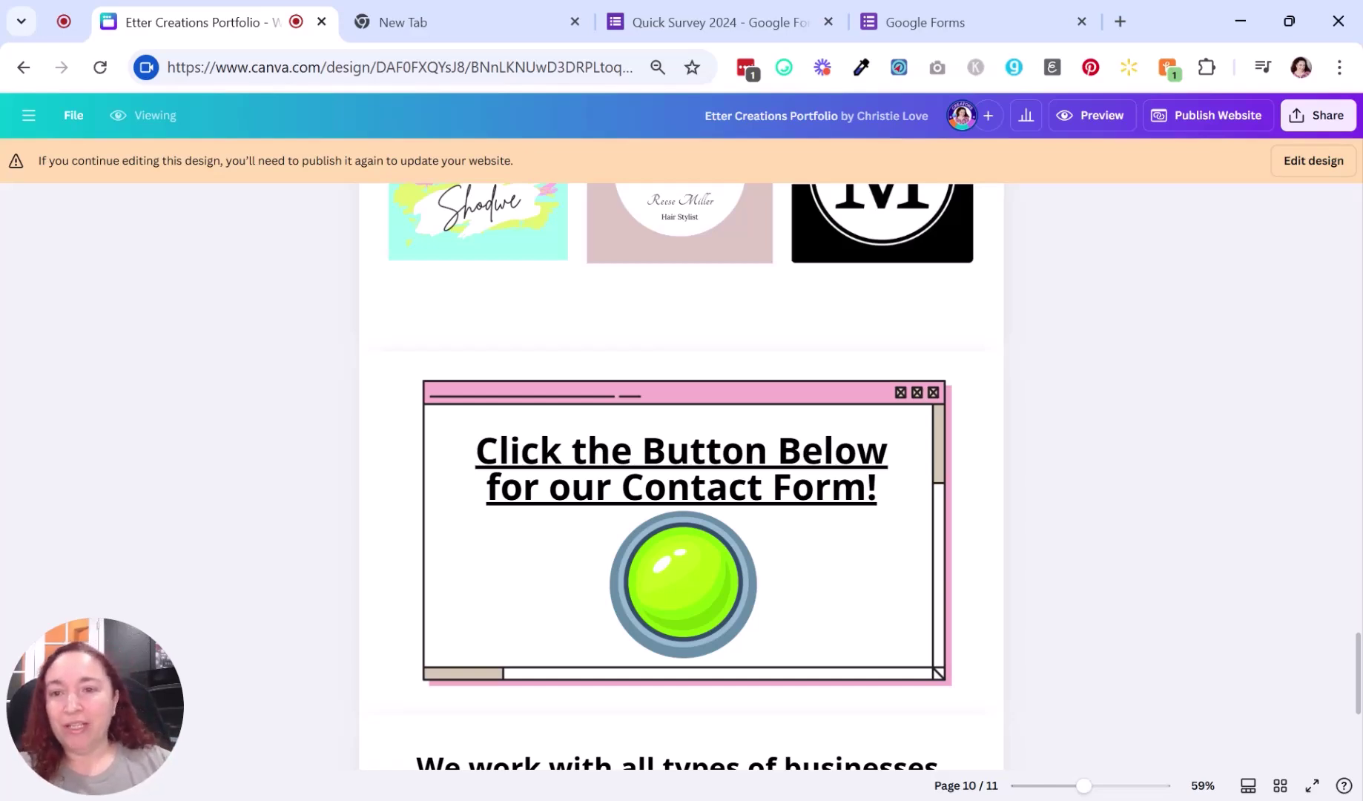
# Step: Leave the Canva portfolio contact page for the blank new browser tab
pyautogui.click(460, 24)
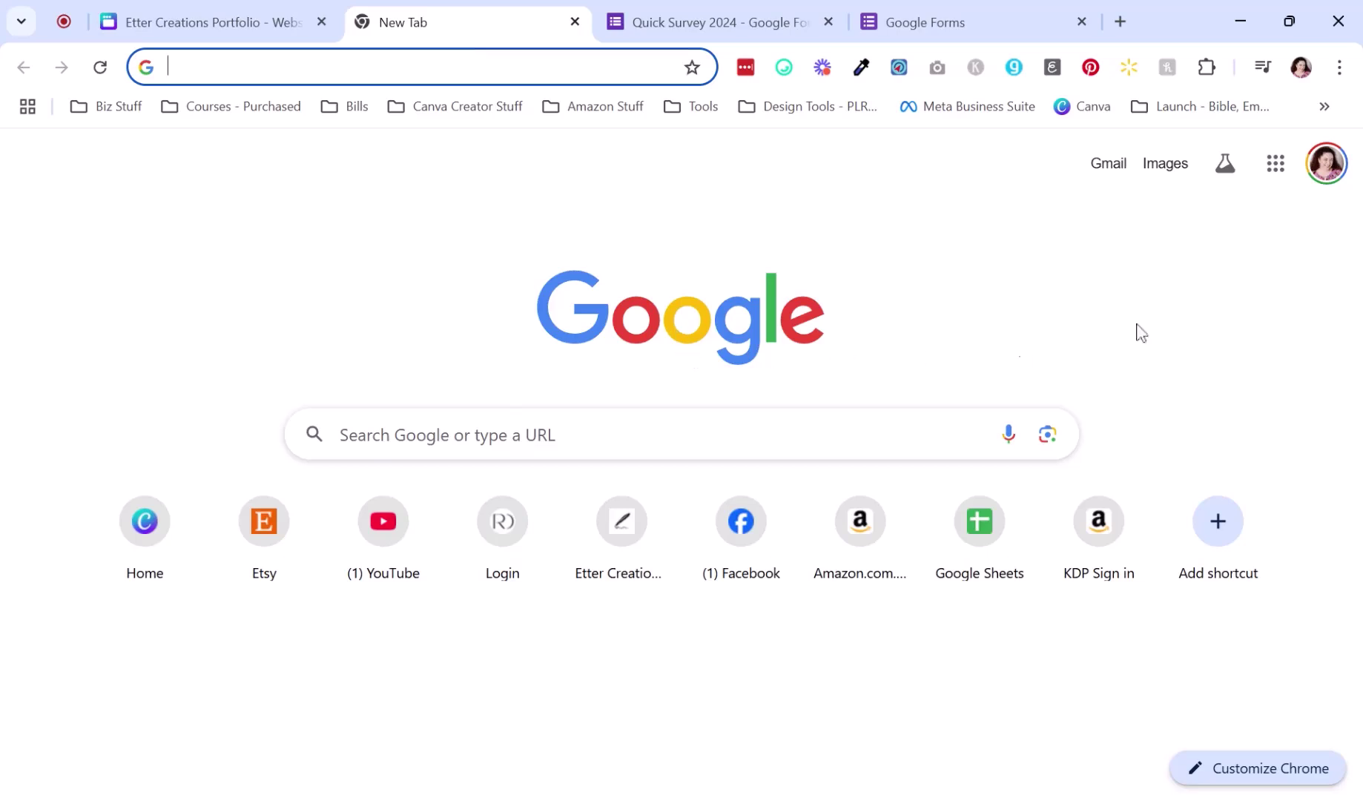
# Step: Launch Google Forms from the Google apps grid in the new tab
pyautogui.click(1275, 164)
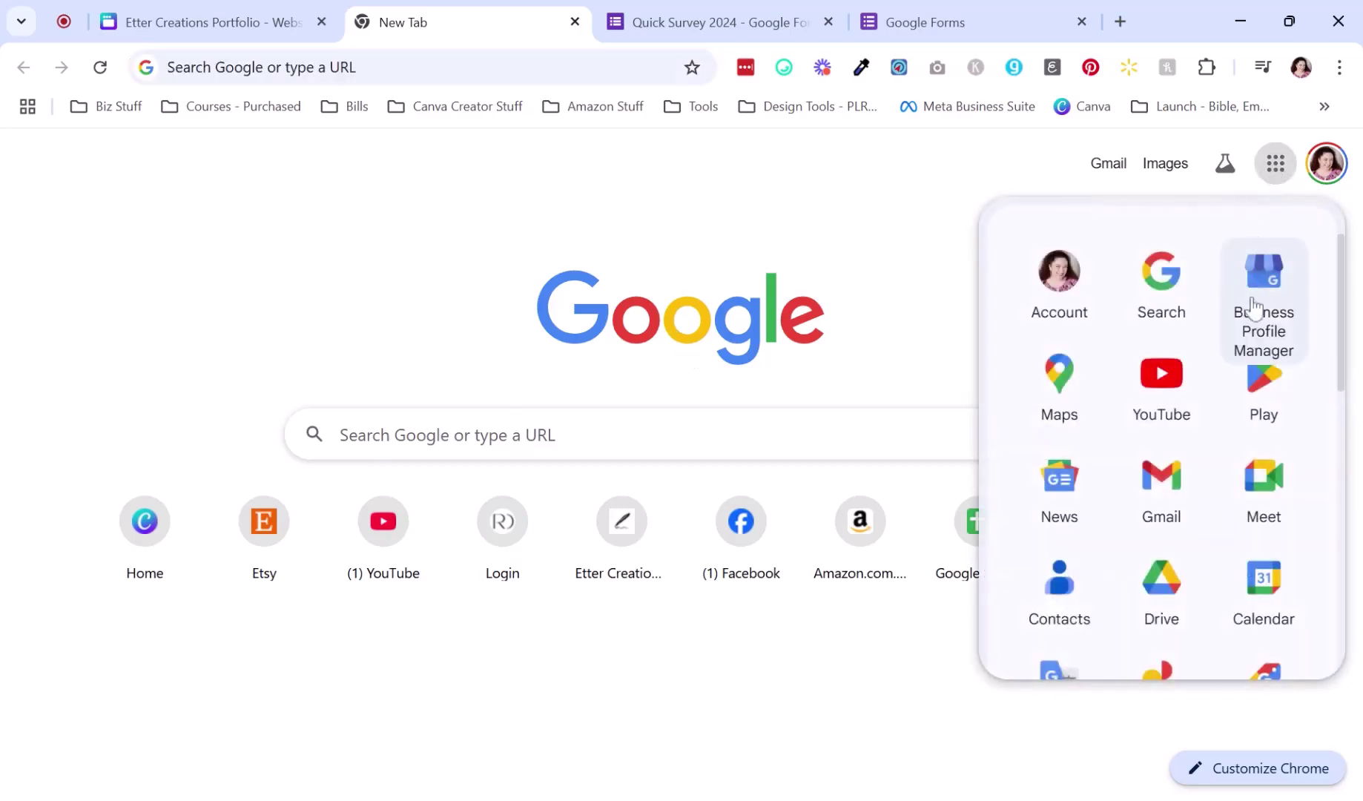
pyautogui.scroll(-8, 1217, 335)
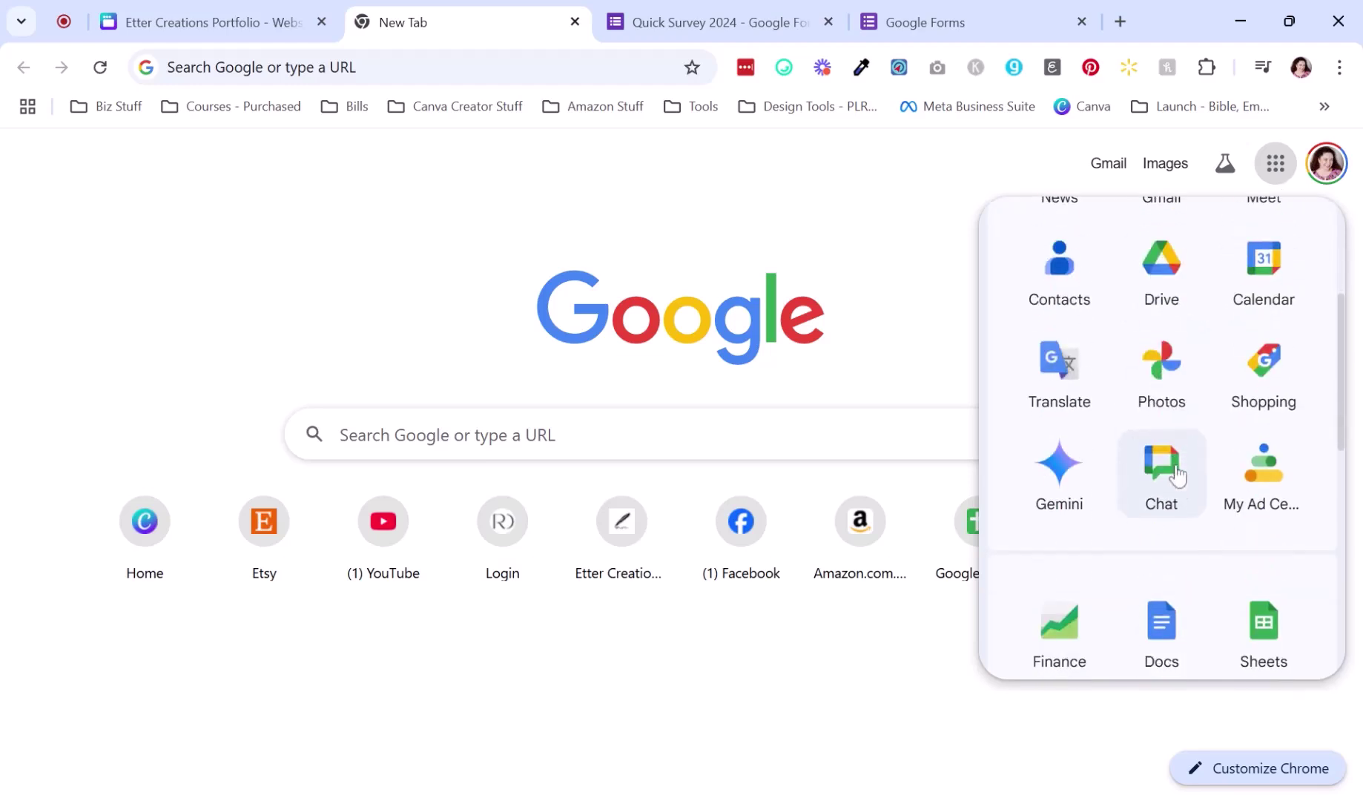
pyautogui.scroll(-5, 1228, 549)
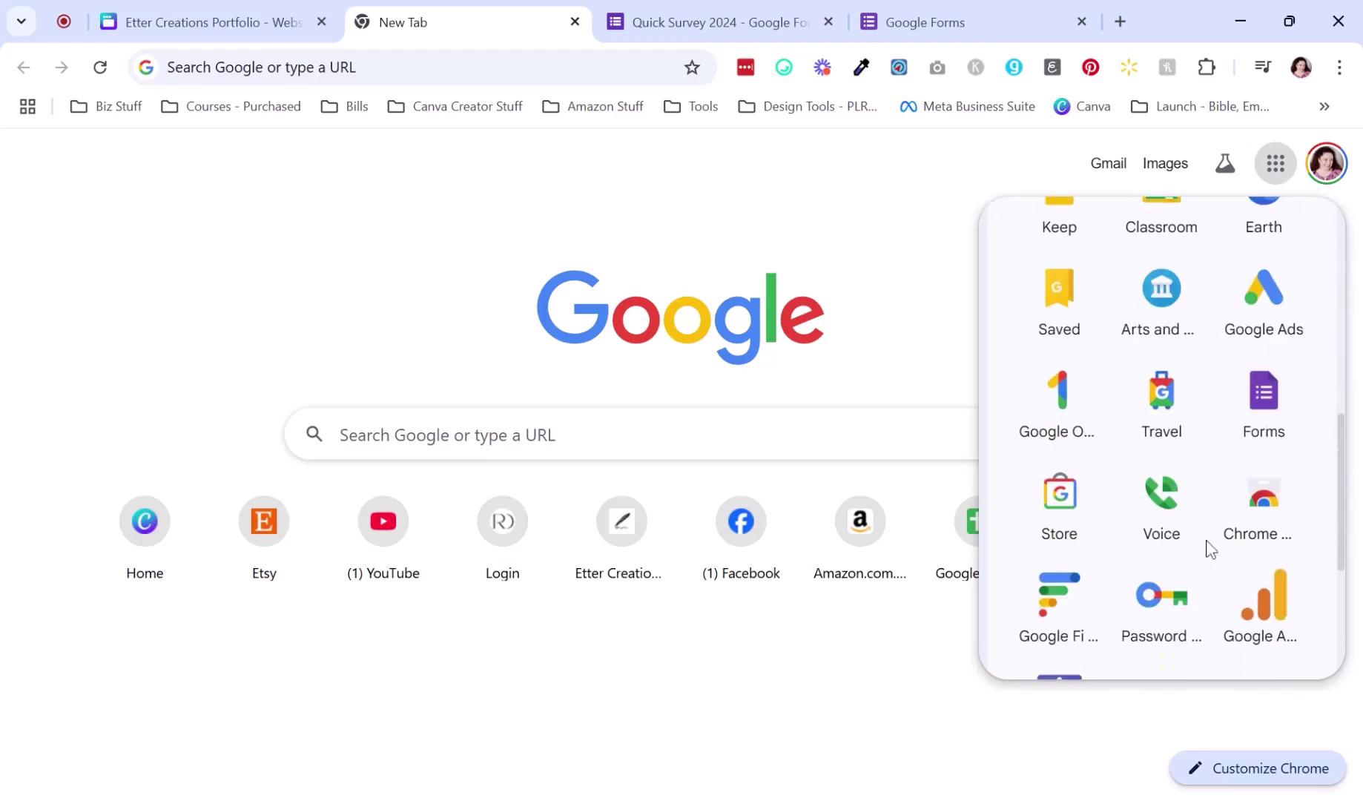
pyautogui.click(1235, 422)
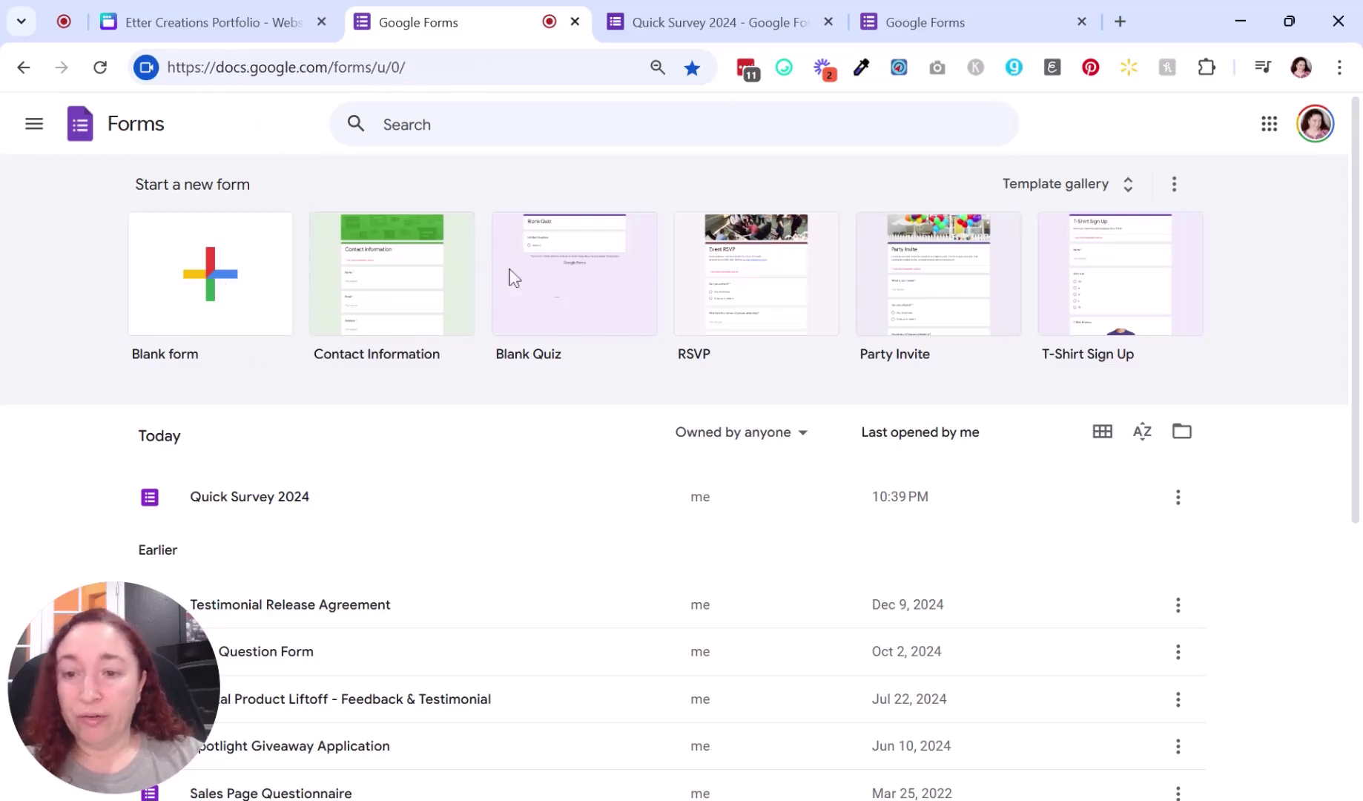
# Step: Create a blank form, dismiss the access tip, and title it 'Demo'
pyautogui.click(215, 275)
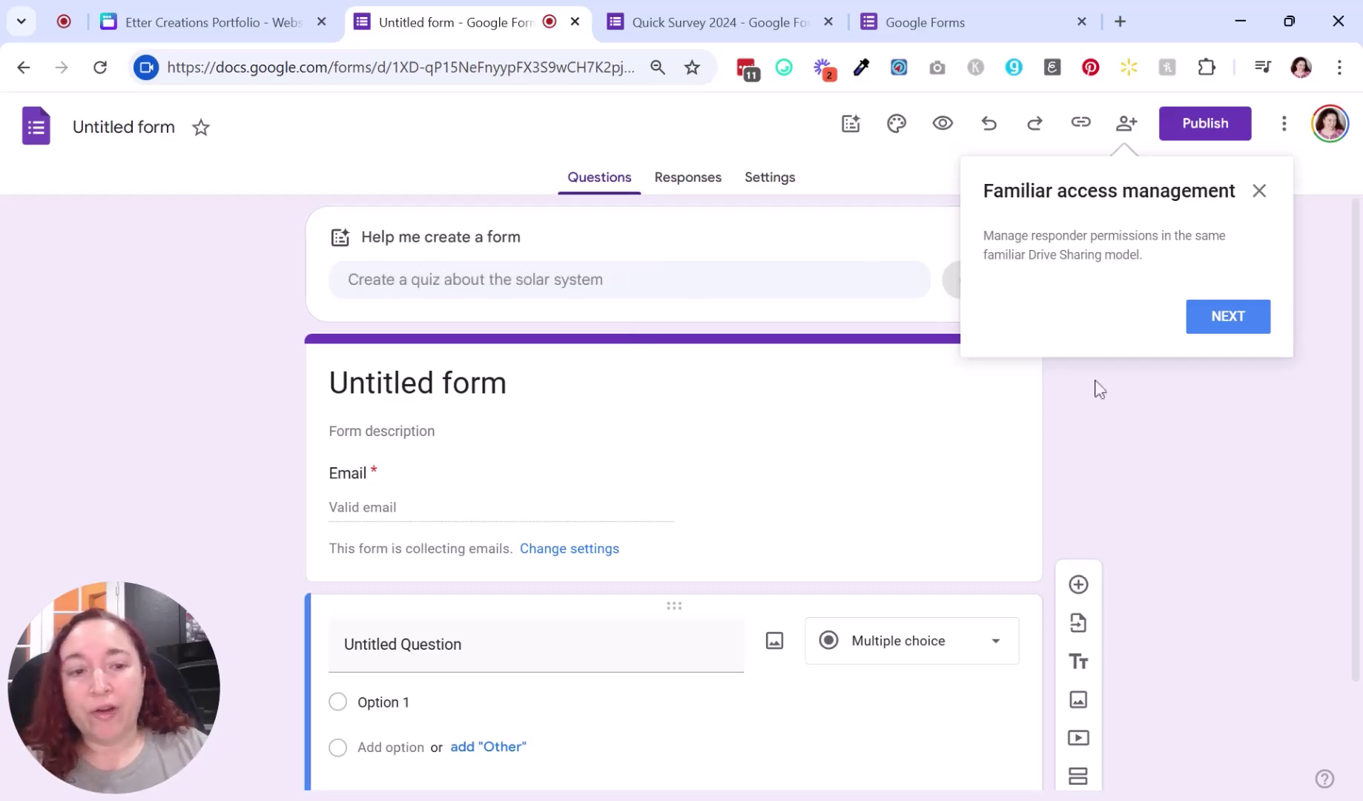
pyautogui.click(1259, 192)
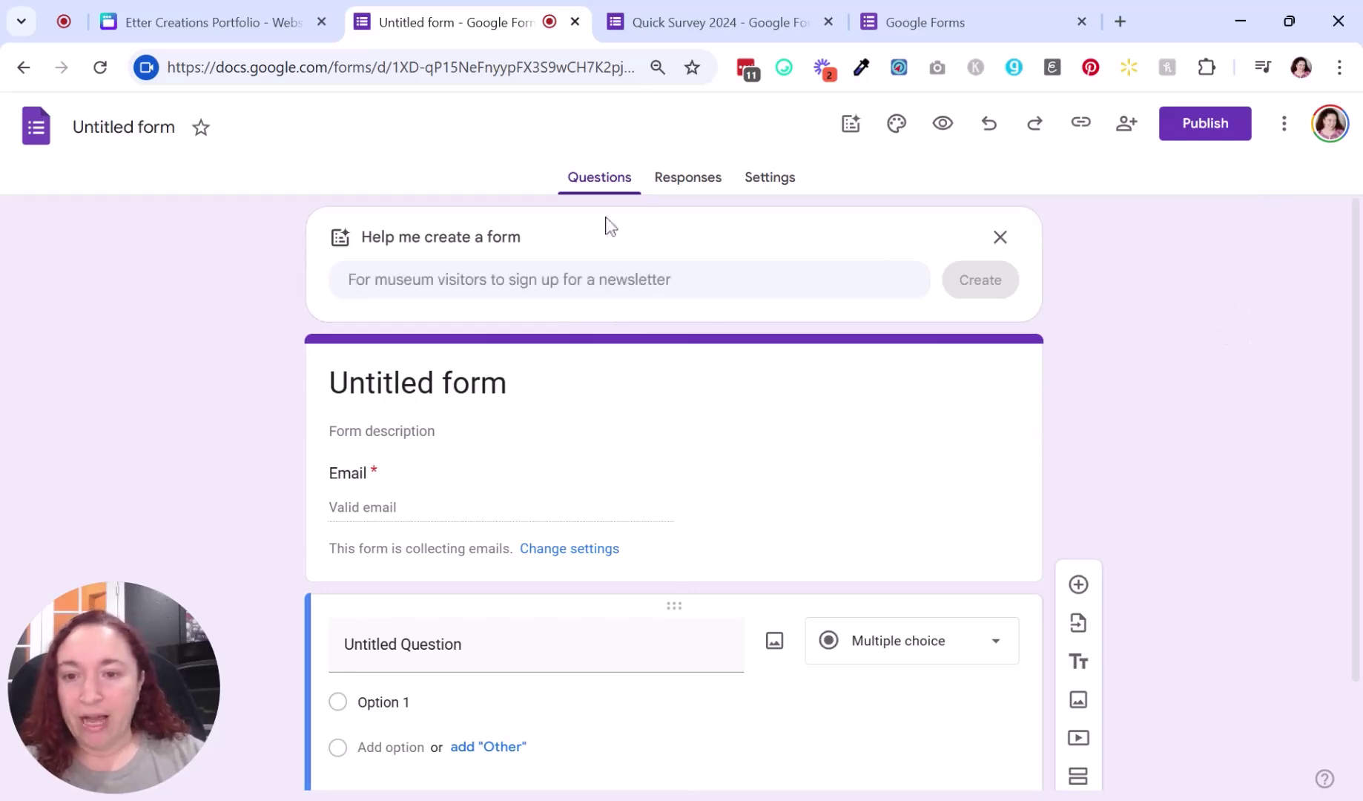
pyautogui.click(149, 128)
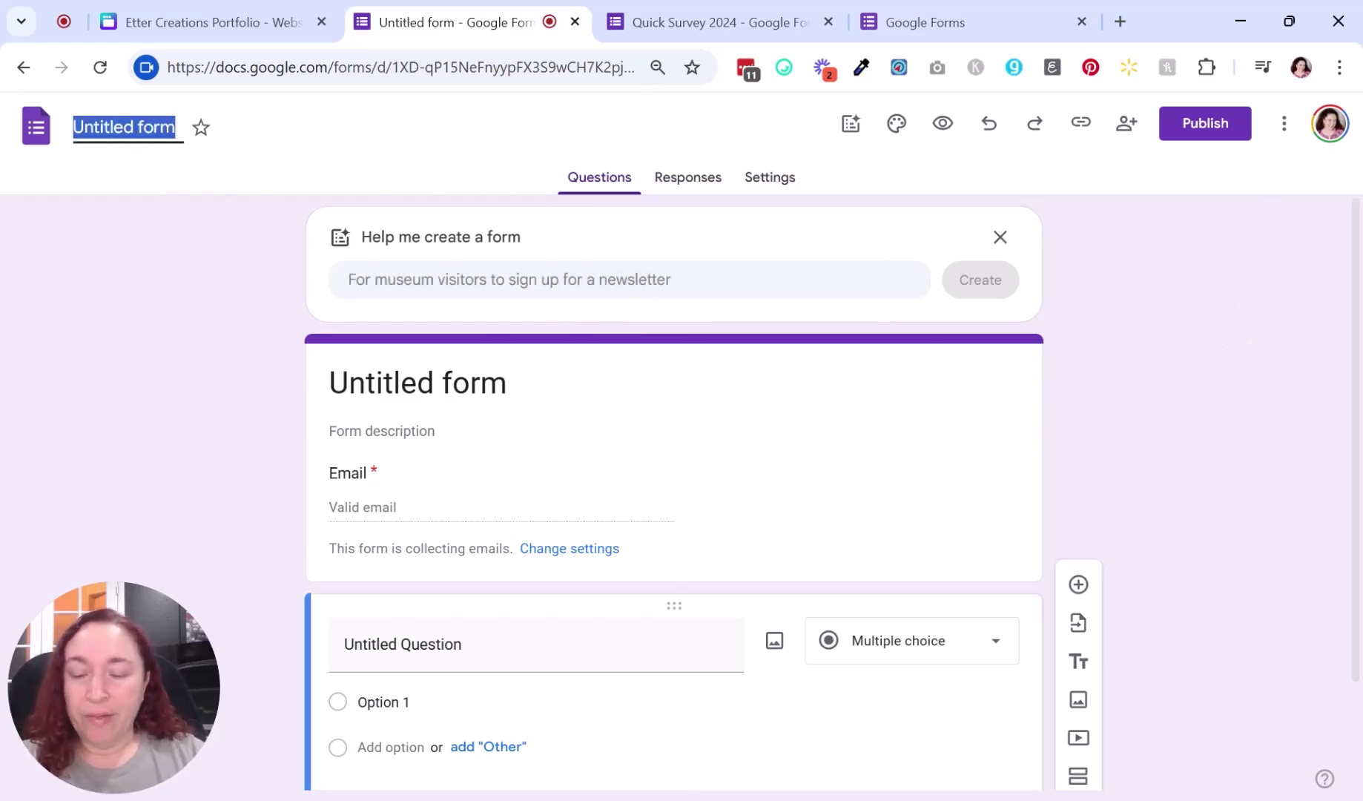
pyautogui.write('Demo')
pyautogui.click(211, 317)
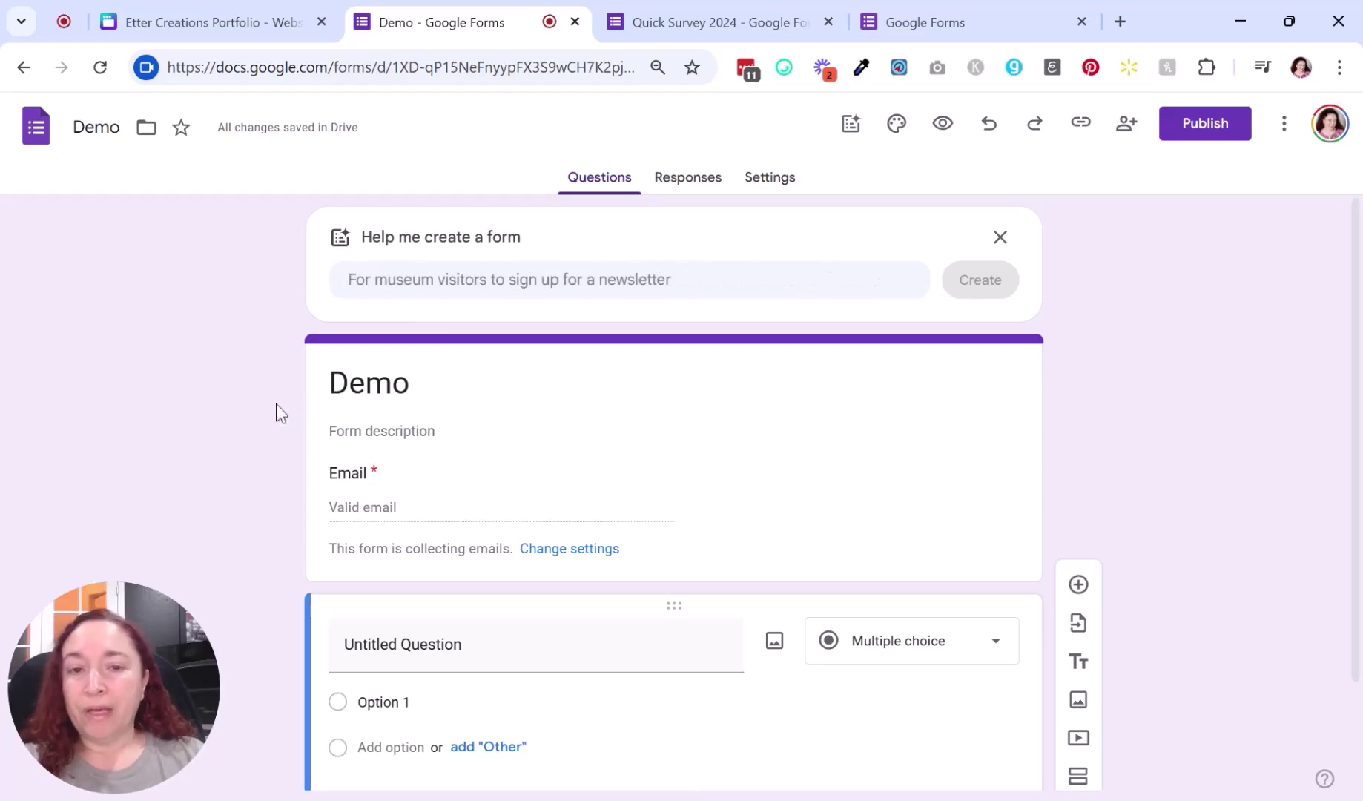
# Step: Extend the form heading to 'Demo for this contact form', trying bold on 'Demo'
pyautogui.scroll(-2, 255, 398)
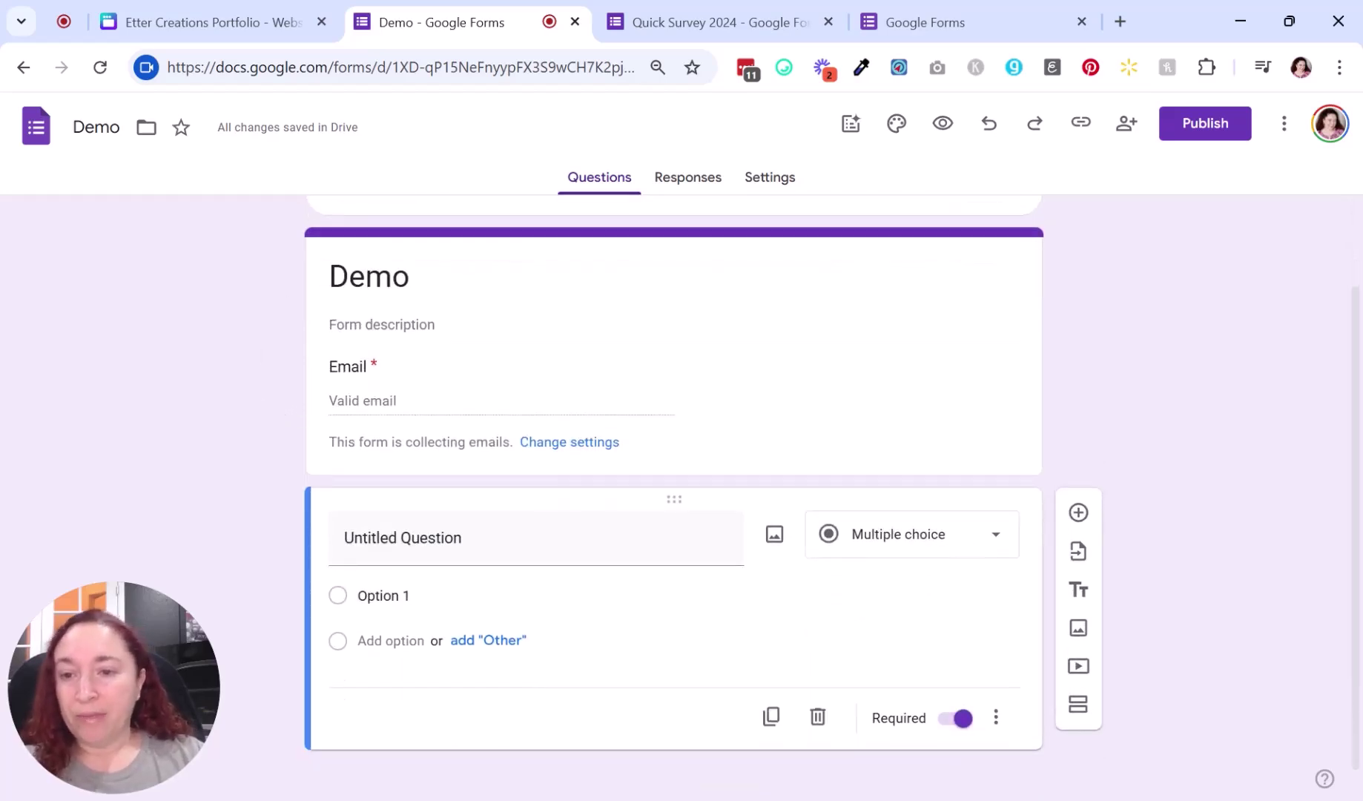
pyautogui.click(373, 293)
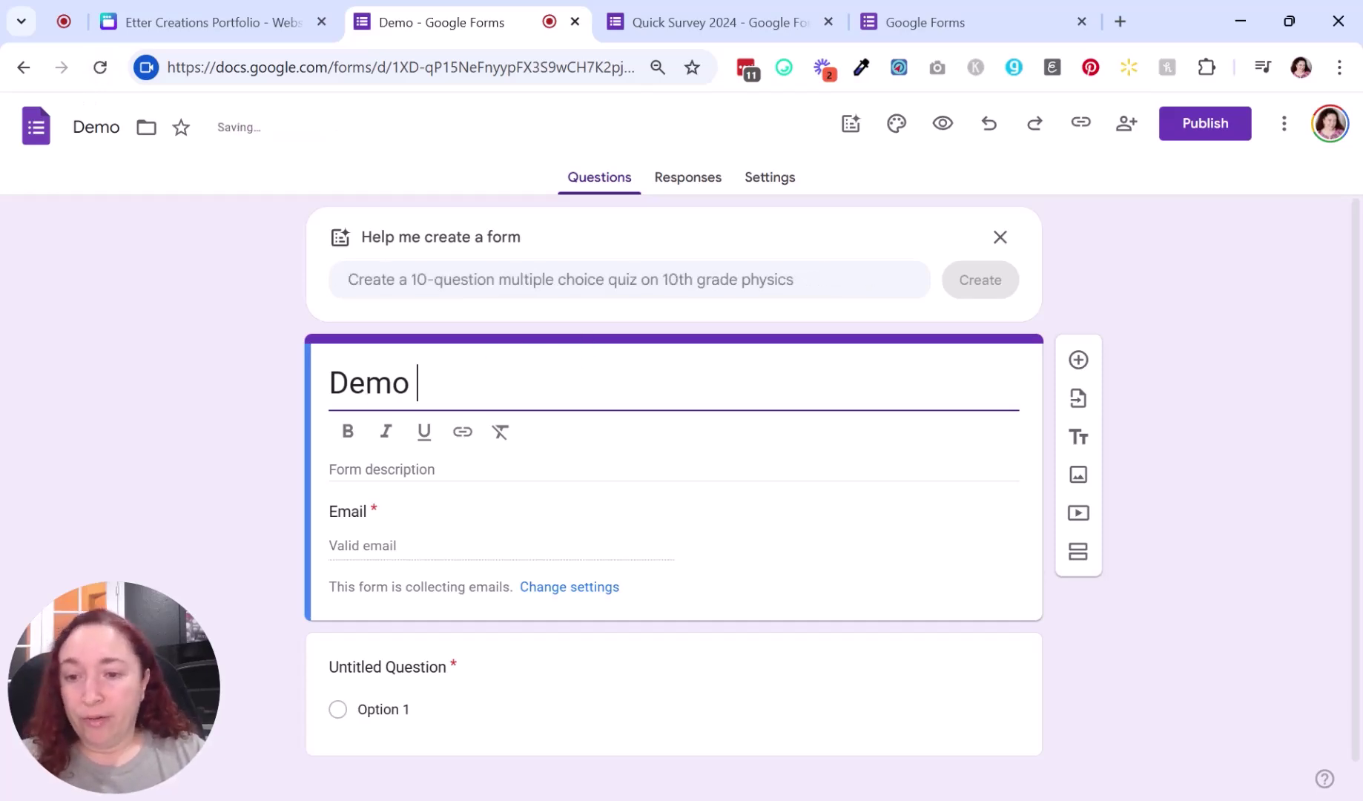
pyautogui.write('for this ')
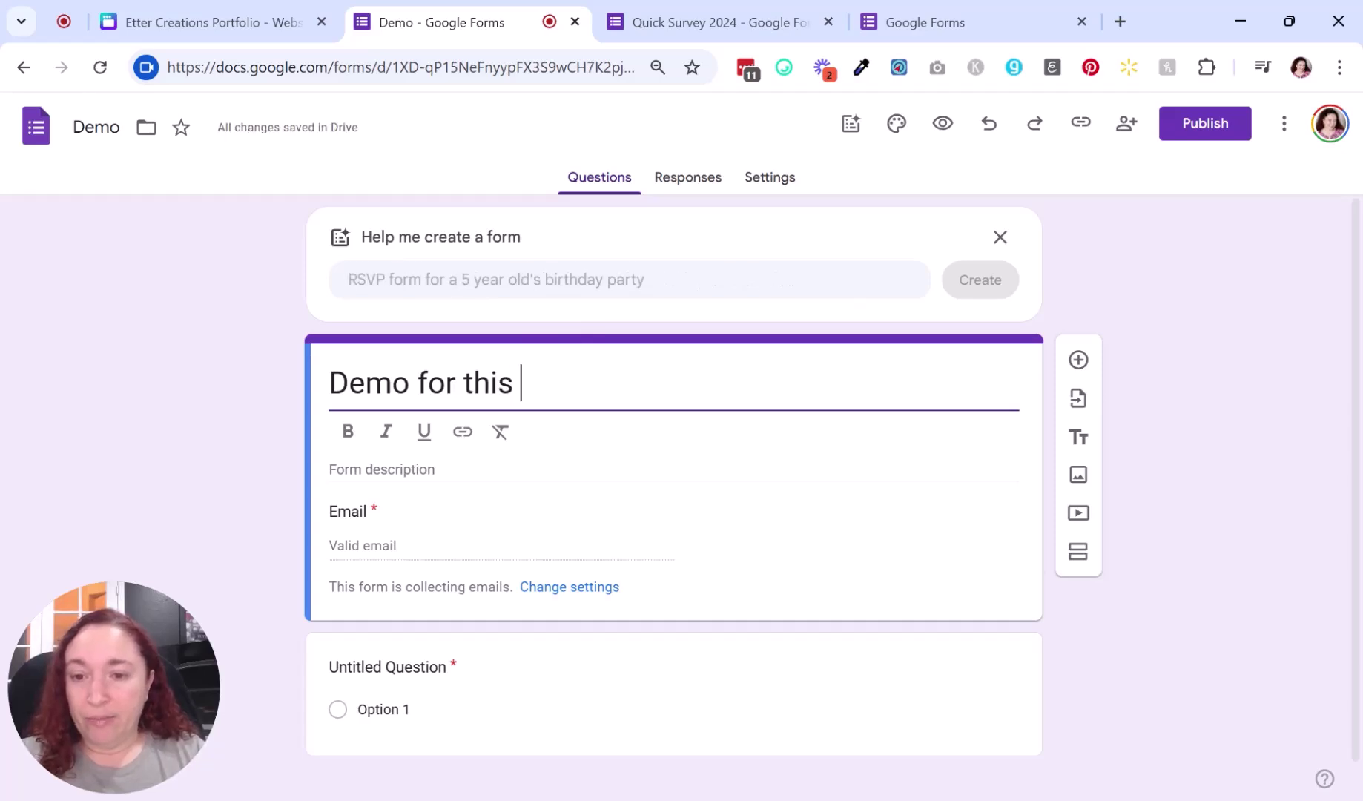
pyautogui.write('contact form')
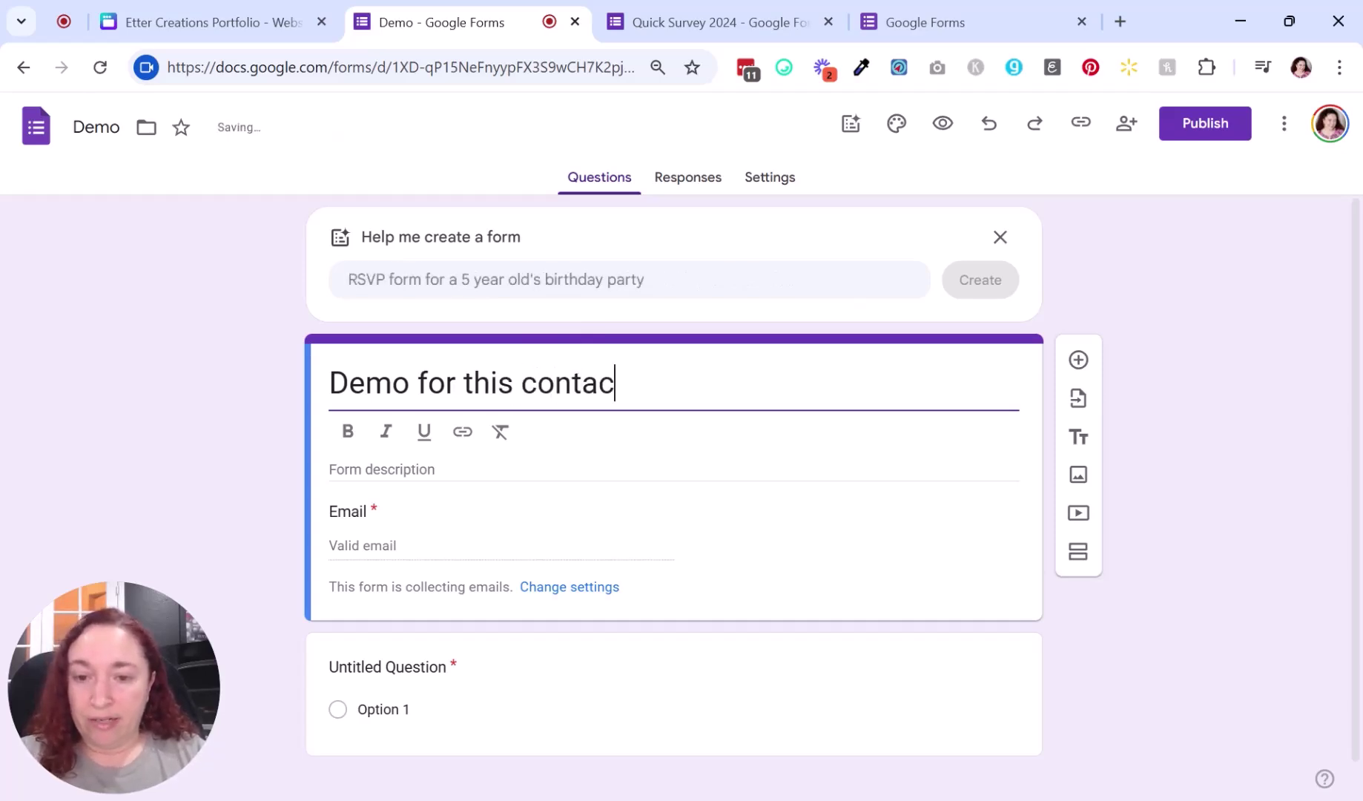
pyautogui.click(195, 457)
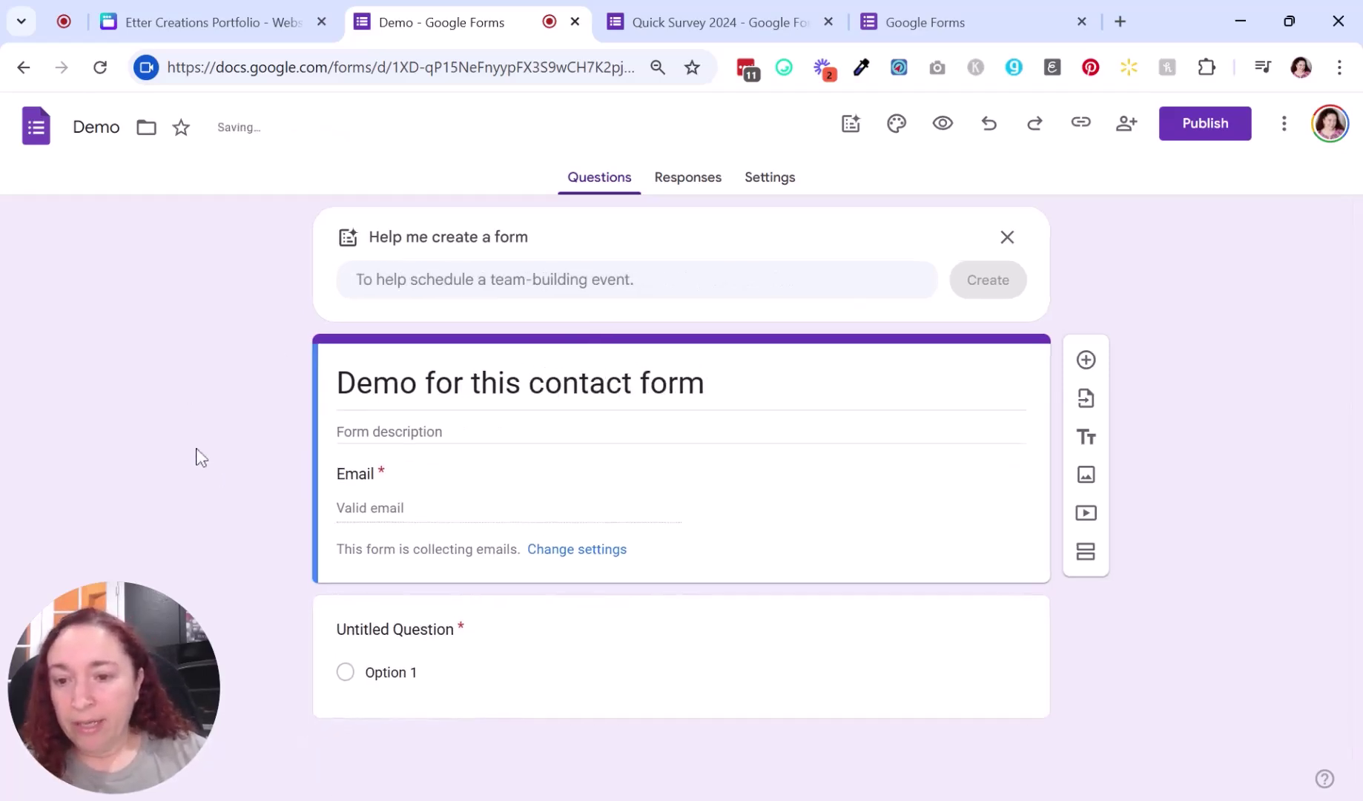
pyautogui.click(418, 386)
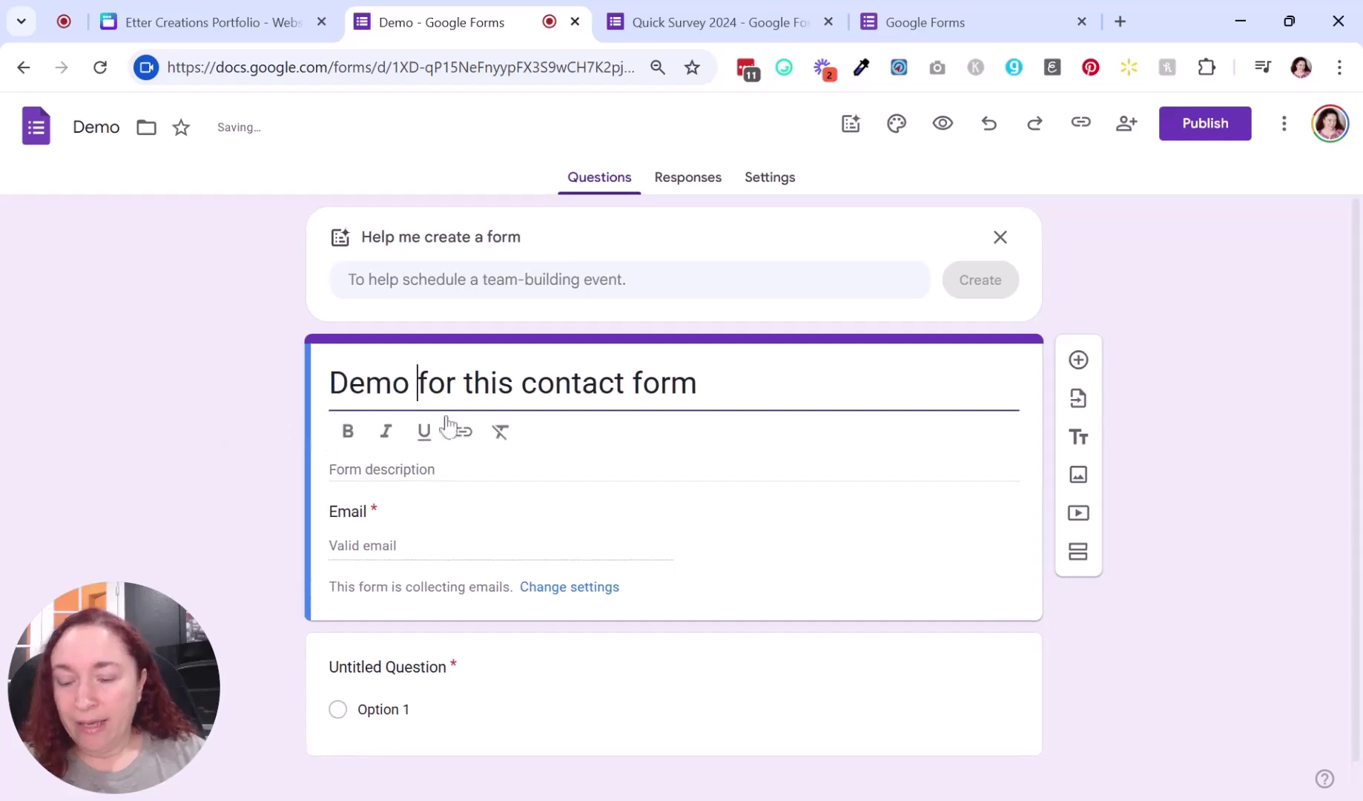
pyautogui.click(347, 431)
pyautogui.hotkey('shift', 'Left')
pyautogui.hotkey('shift', 'Left')
pyautogui.hotkey('shift', 'Left')
pyautogui.hotkey('shift', 'Left')
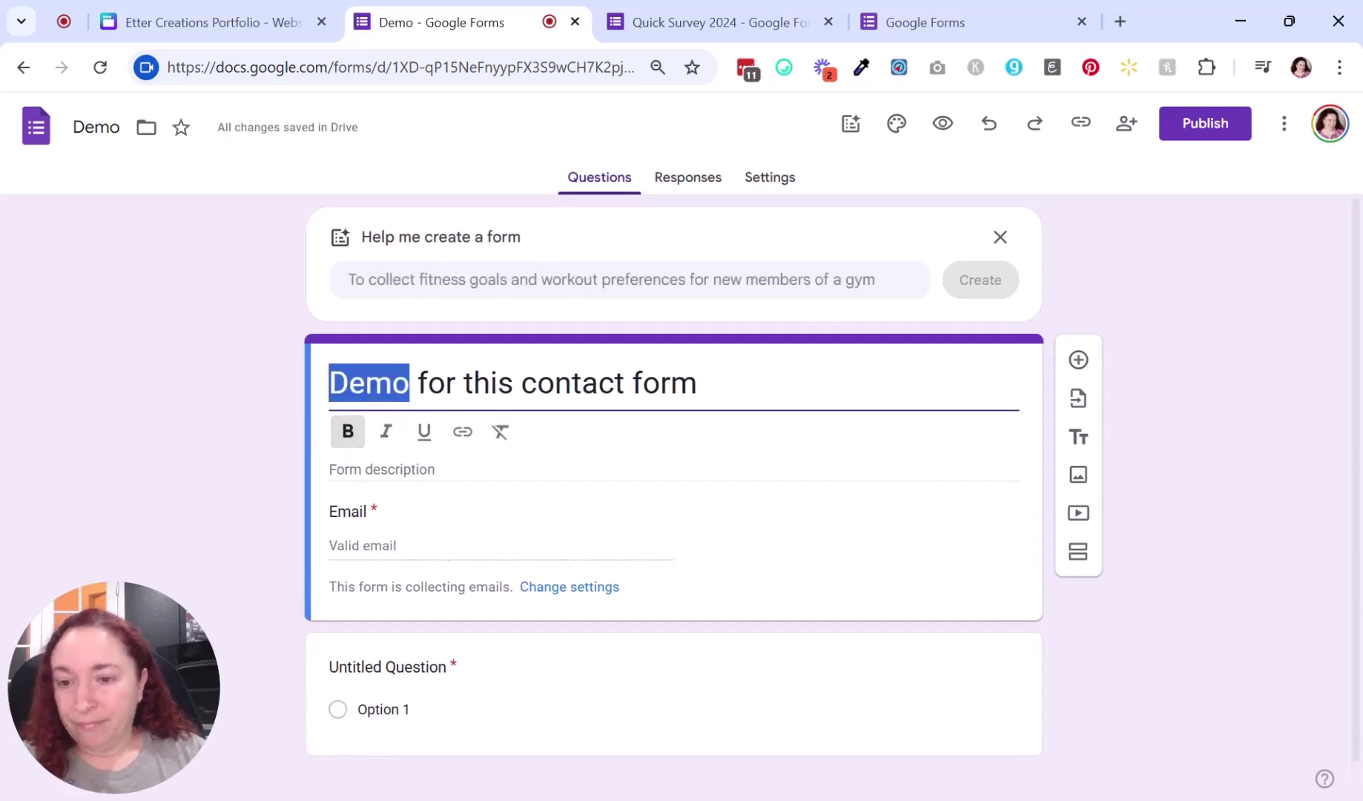
pyautogui.click(459, 382)
pyautogui.click(237, 450)
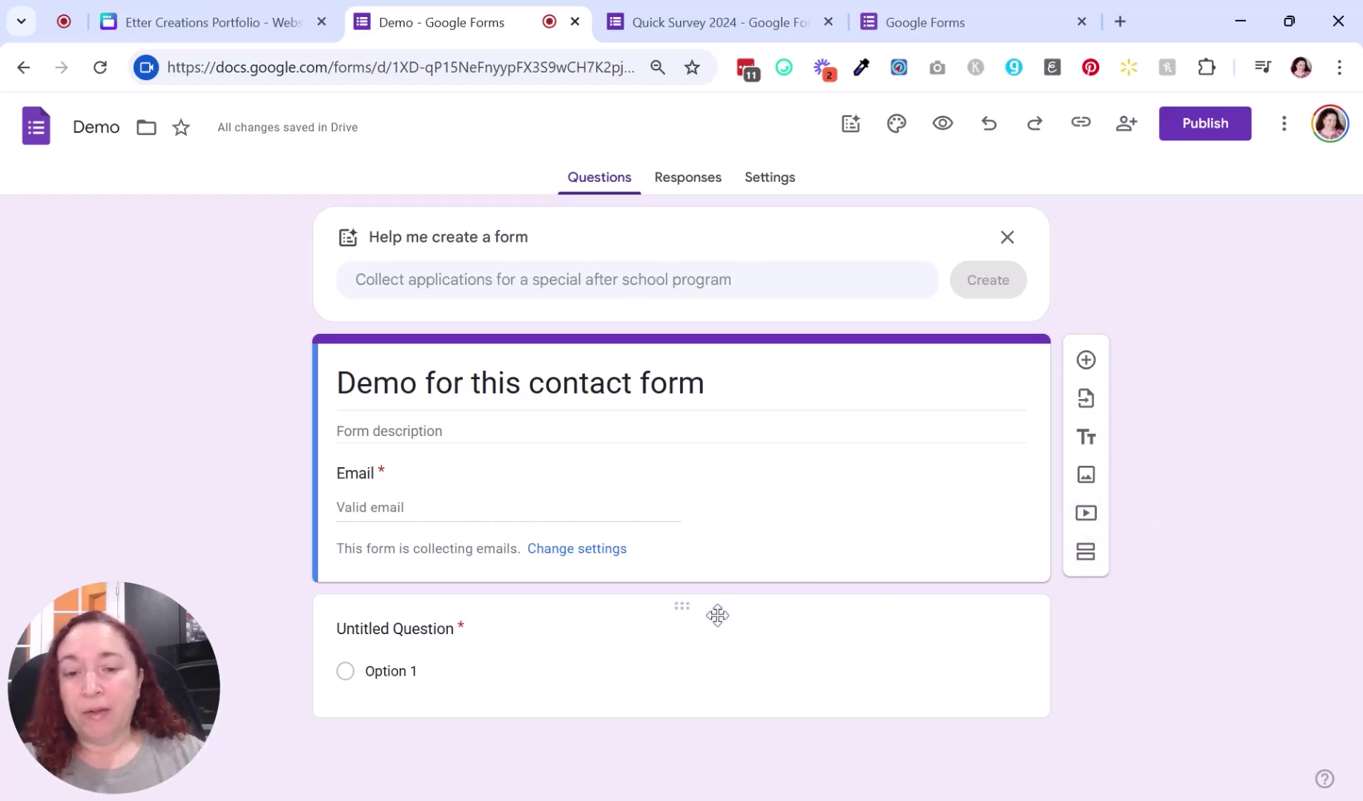
# Step: Add a required short-answer question 'What is your name?' below the heading
pyautogui.click(1087, 363)
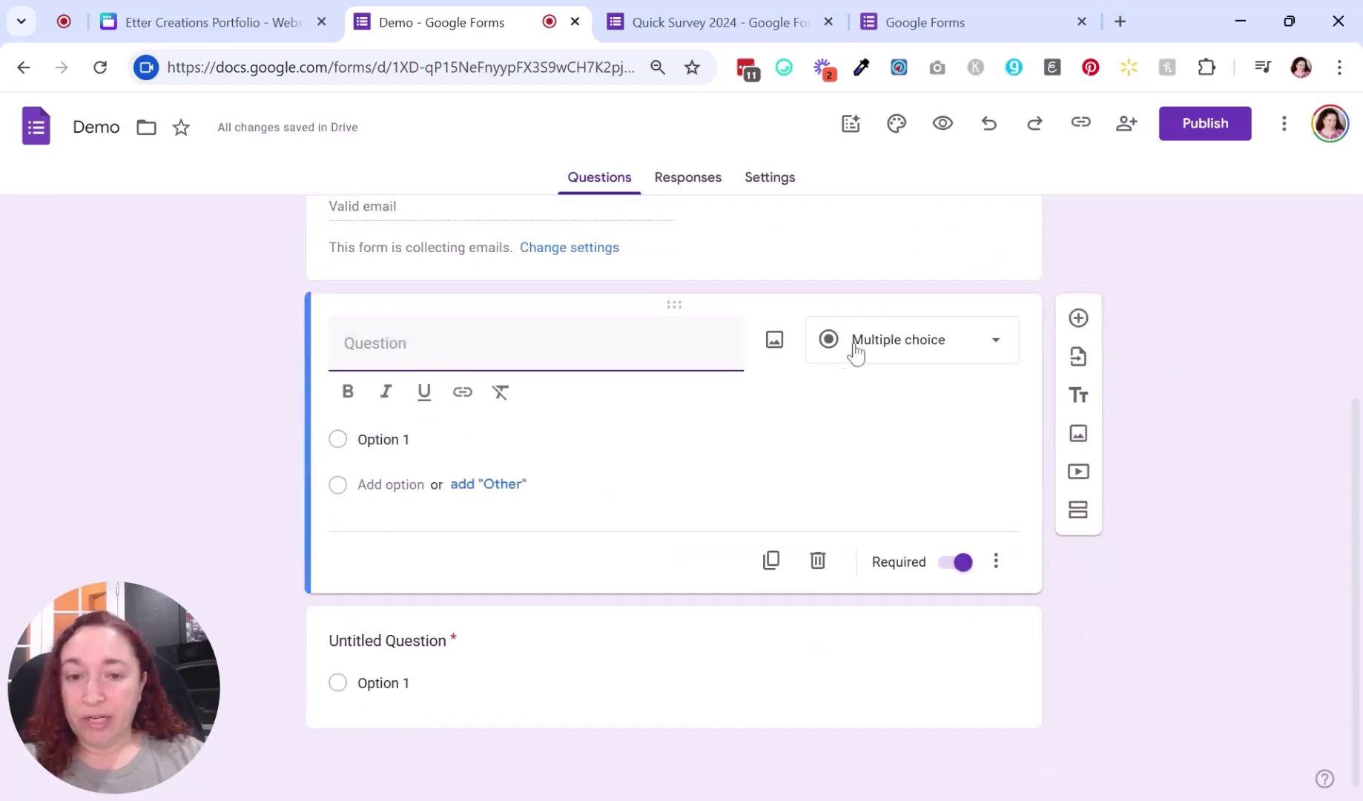
pyautogui.click(961, 344)
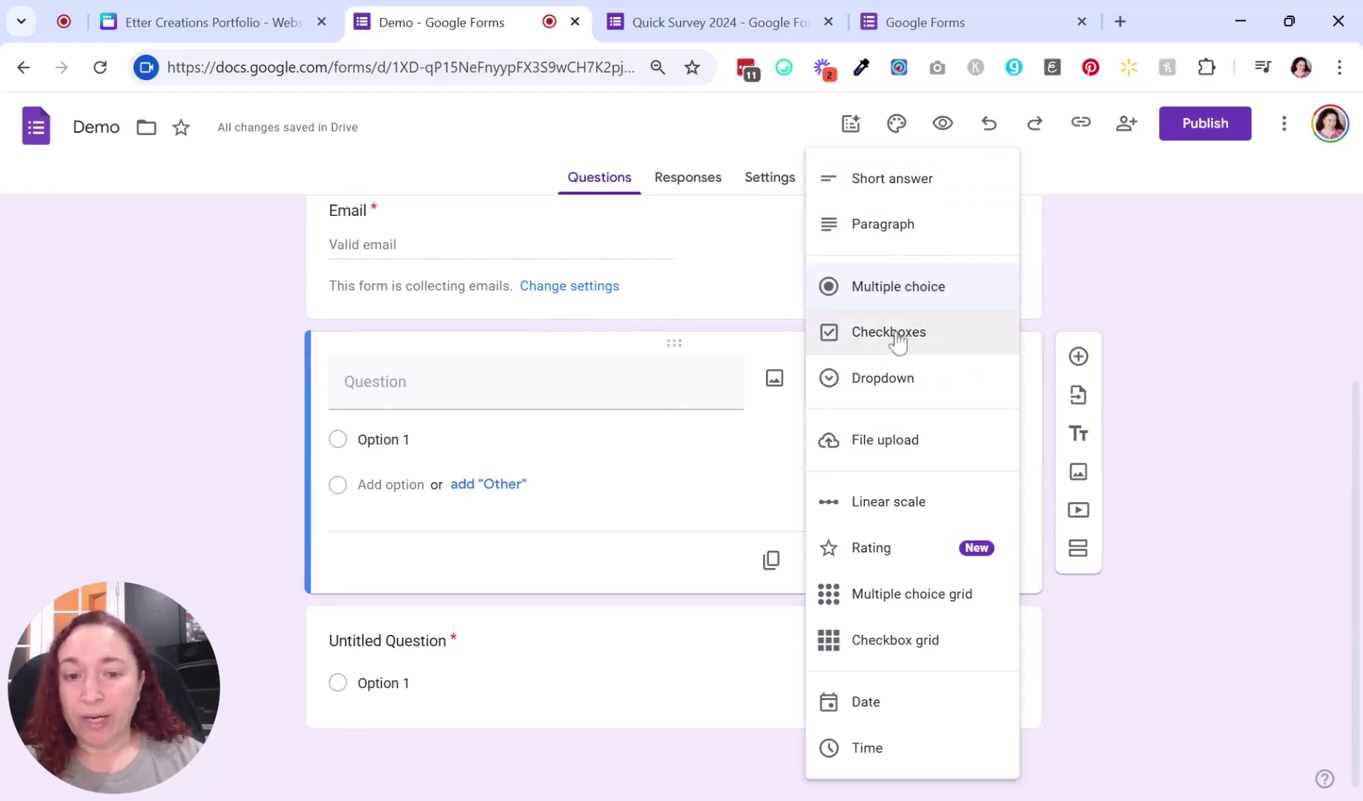
pyautogui.scroll(3, 783, 308)
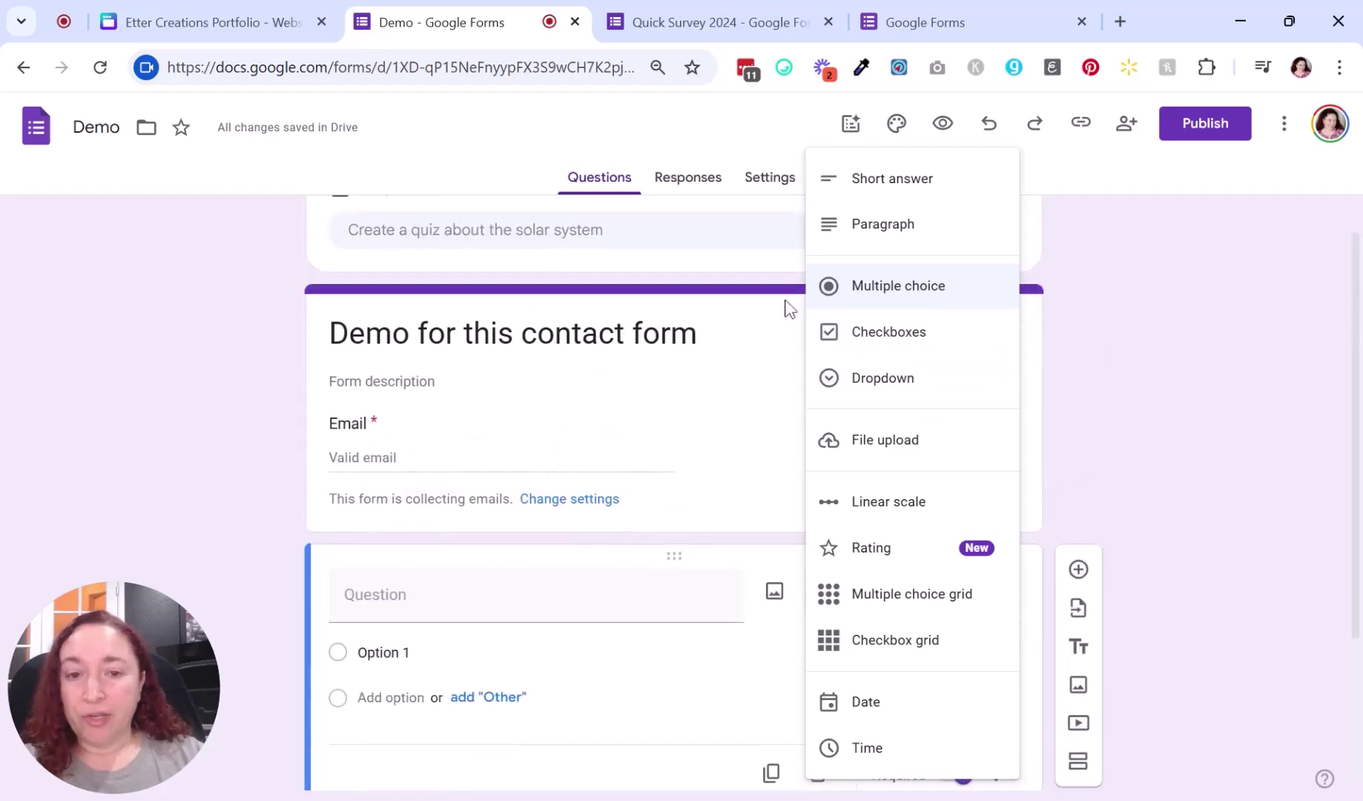
pyautogui.click(890, 177)
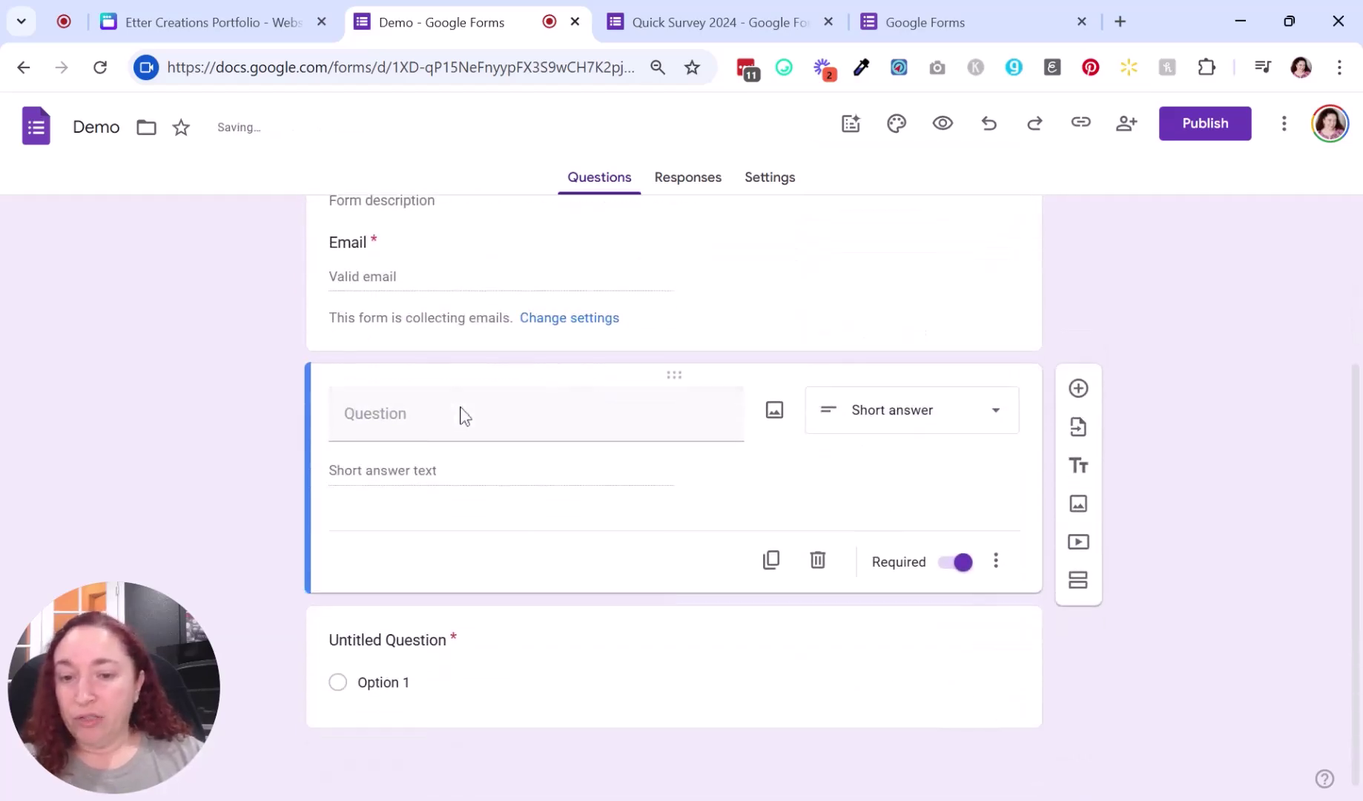
pyautogui.click(345, 413)
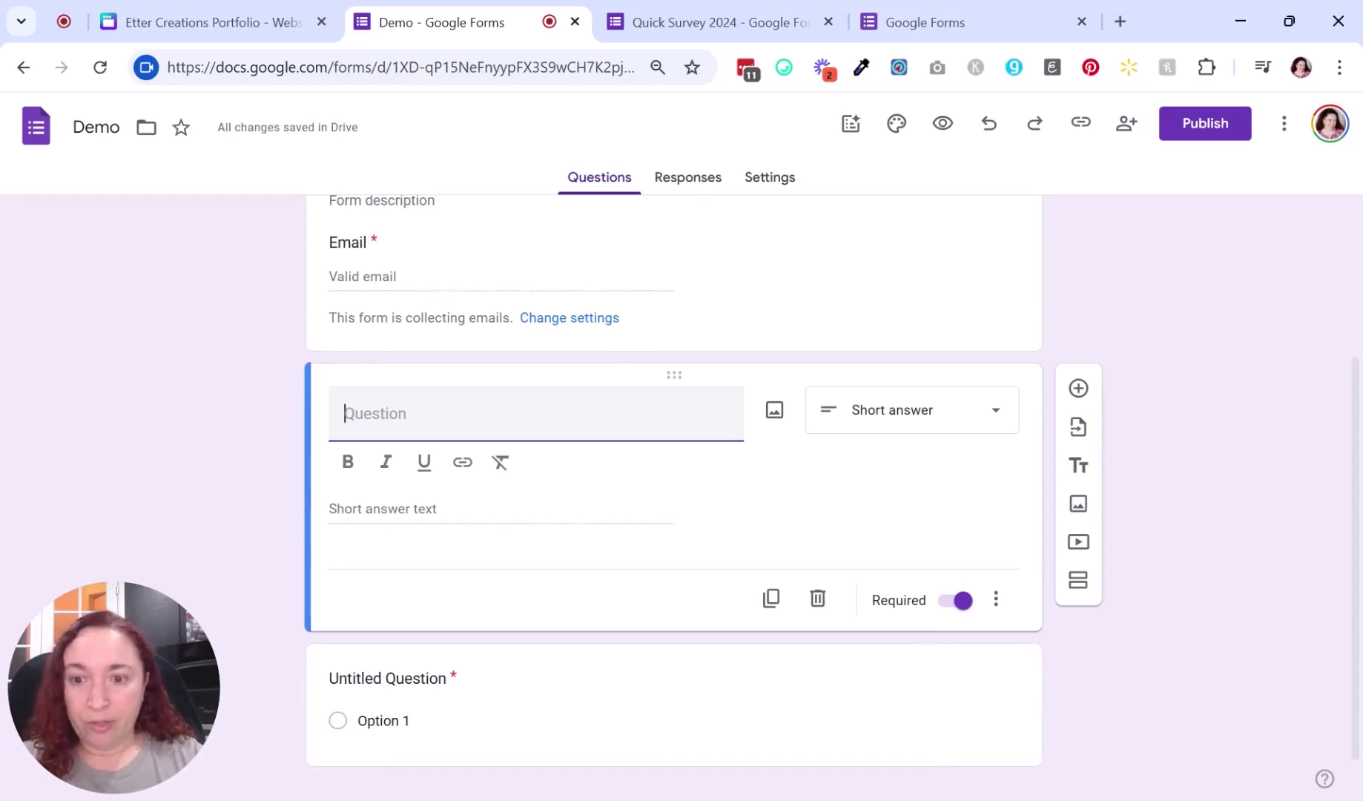
pyautogui.write('Wh')
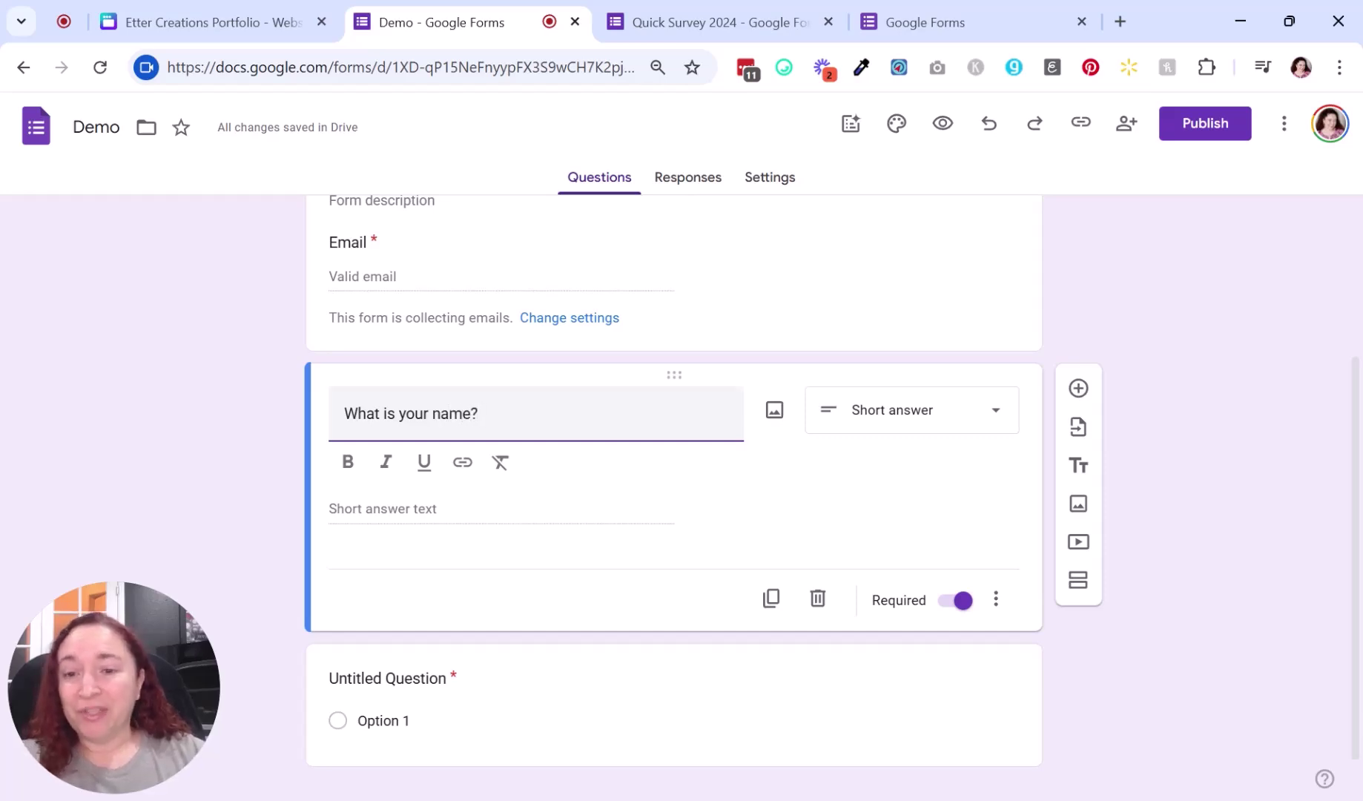
pyautogui.click(207, 443)
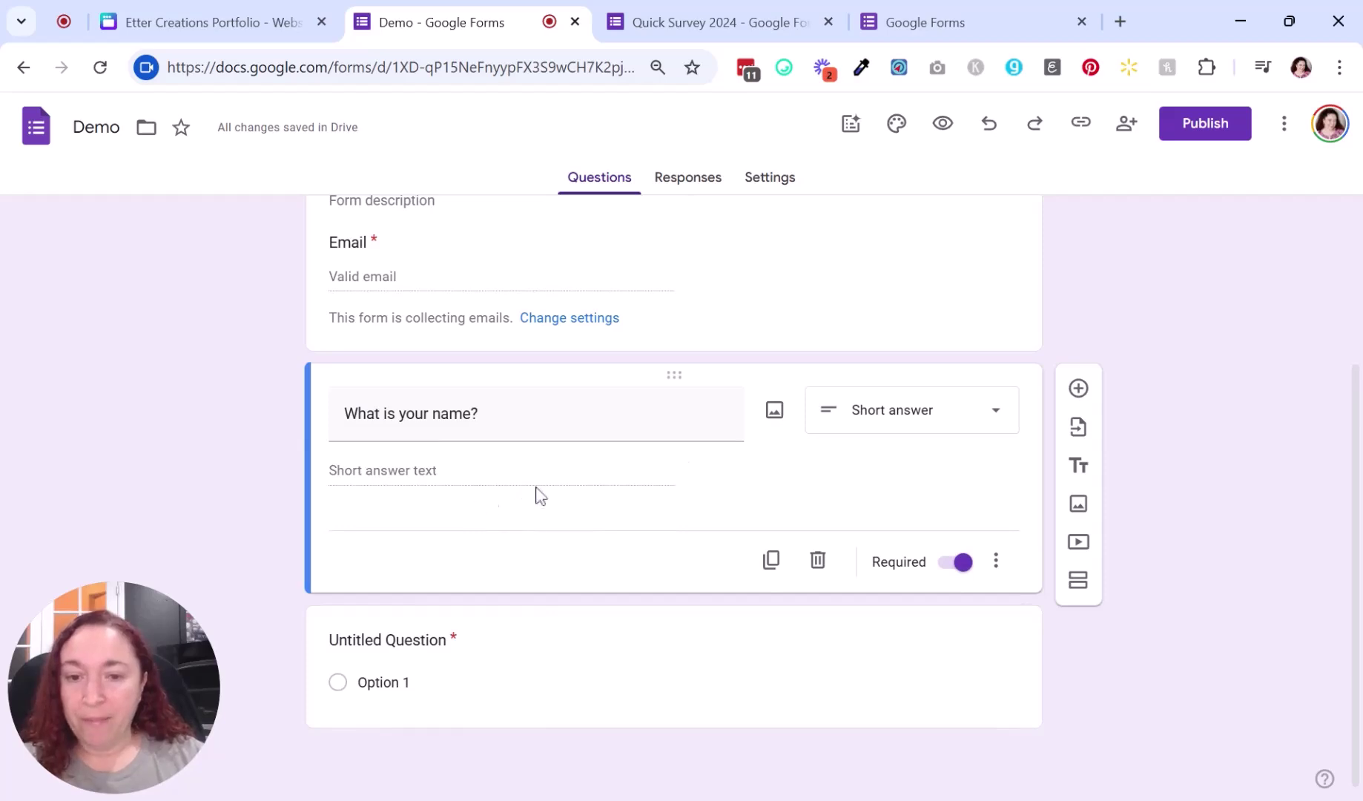
pyautogui.click(582, 666)
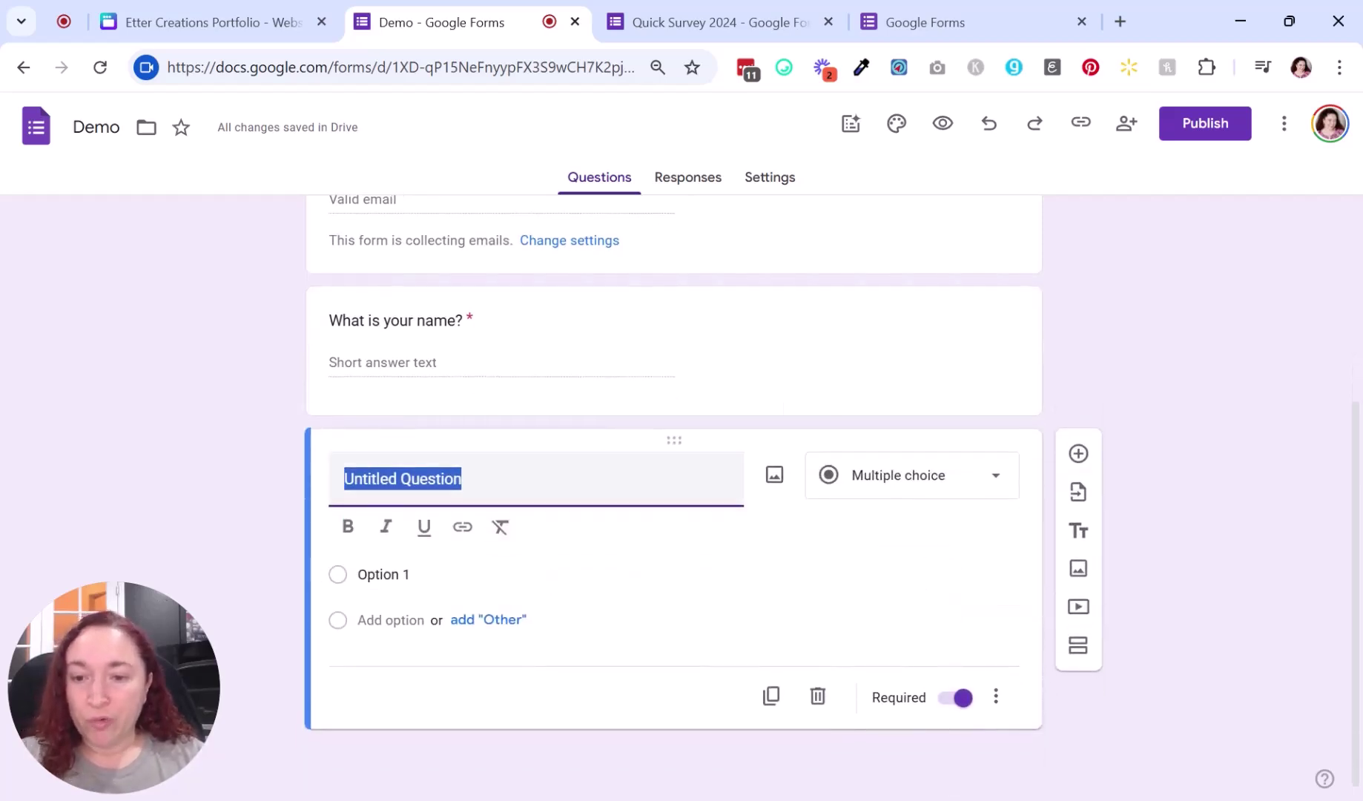
# Step: Title the next question 'What is your favorite drink?' and make it multiple choice
pyautogui.write('What is your')
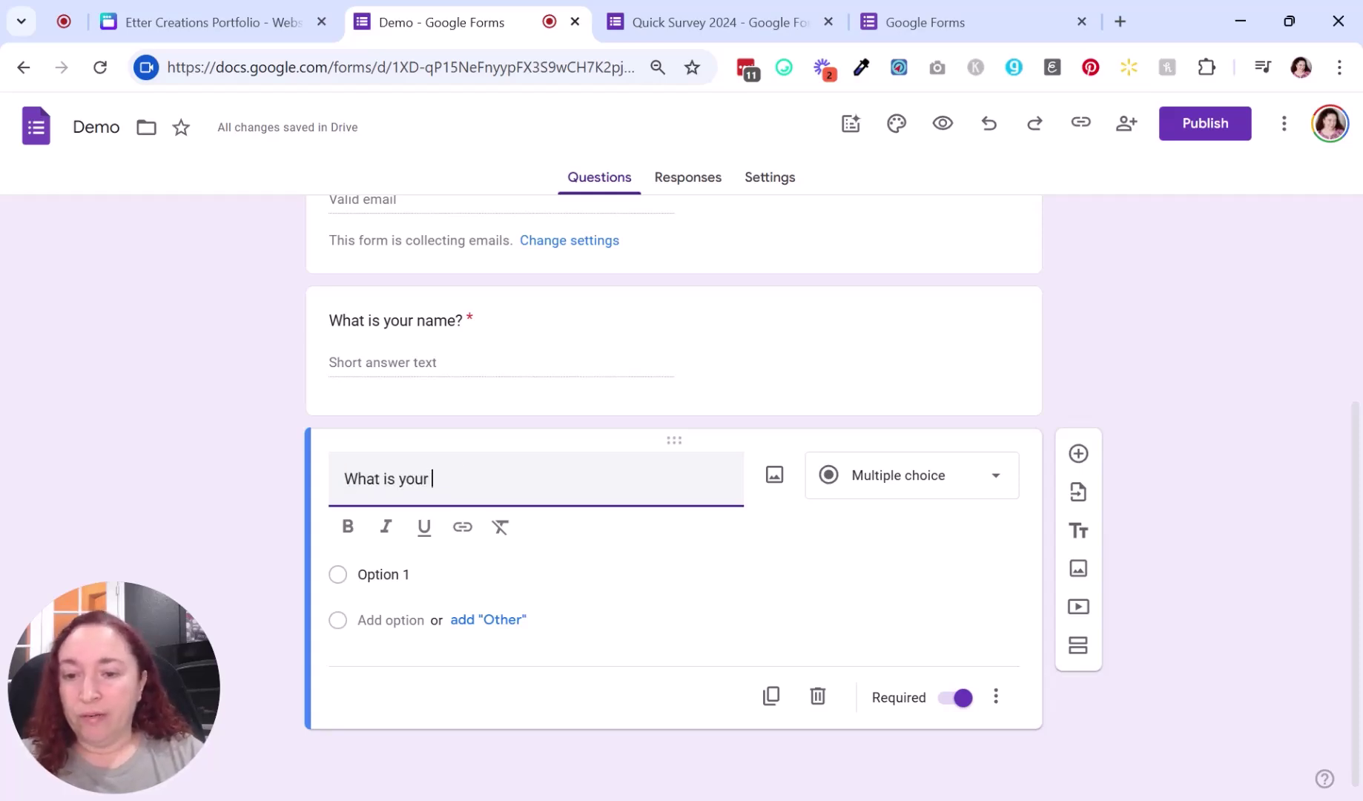
pyautogui.write(' favorite d')
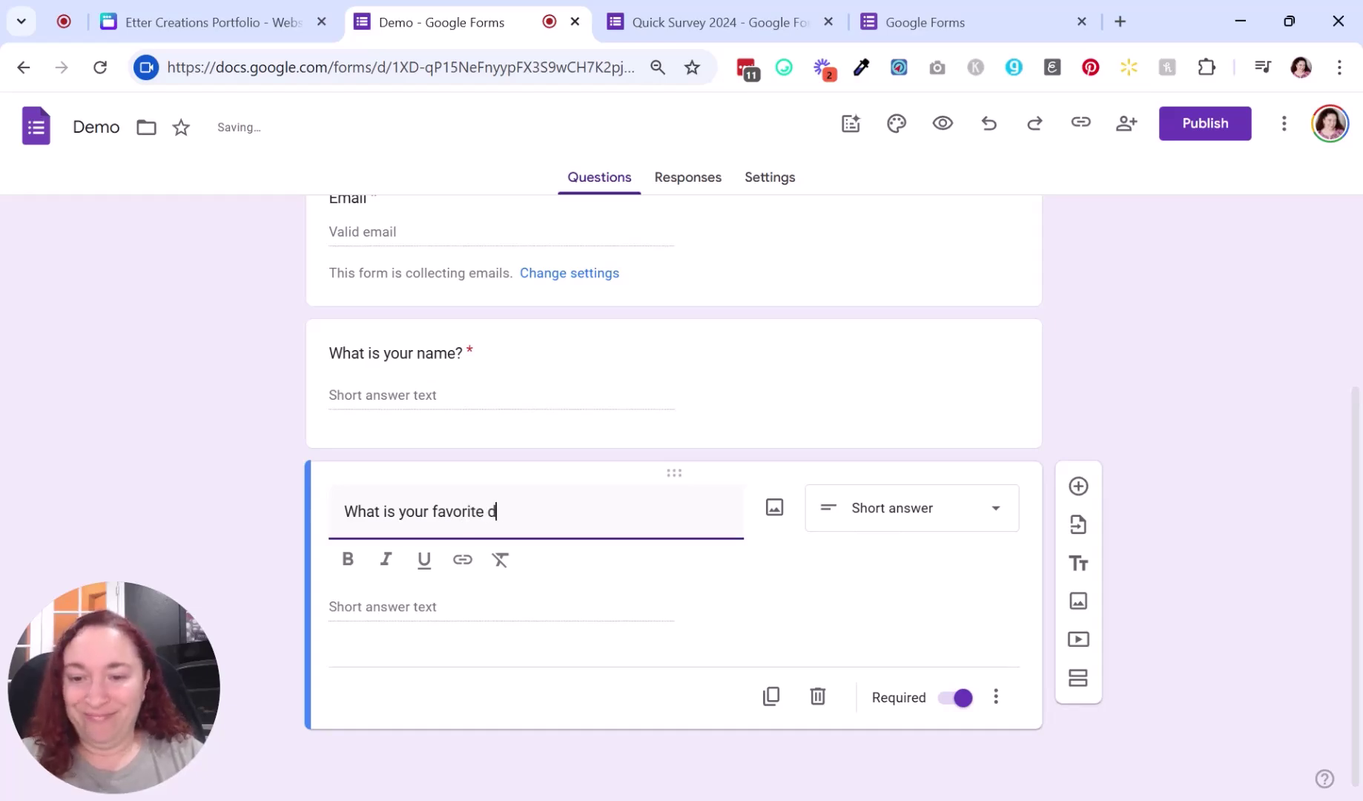
pyautogui.write('rink?')
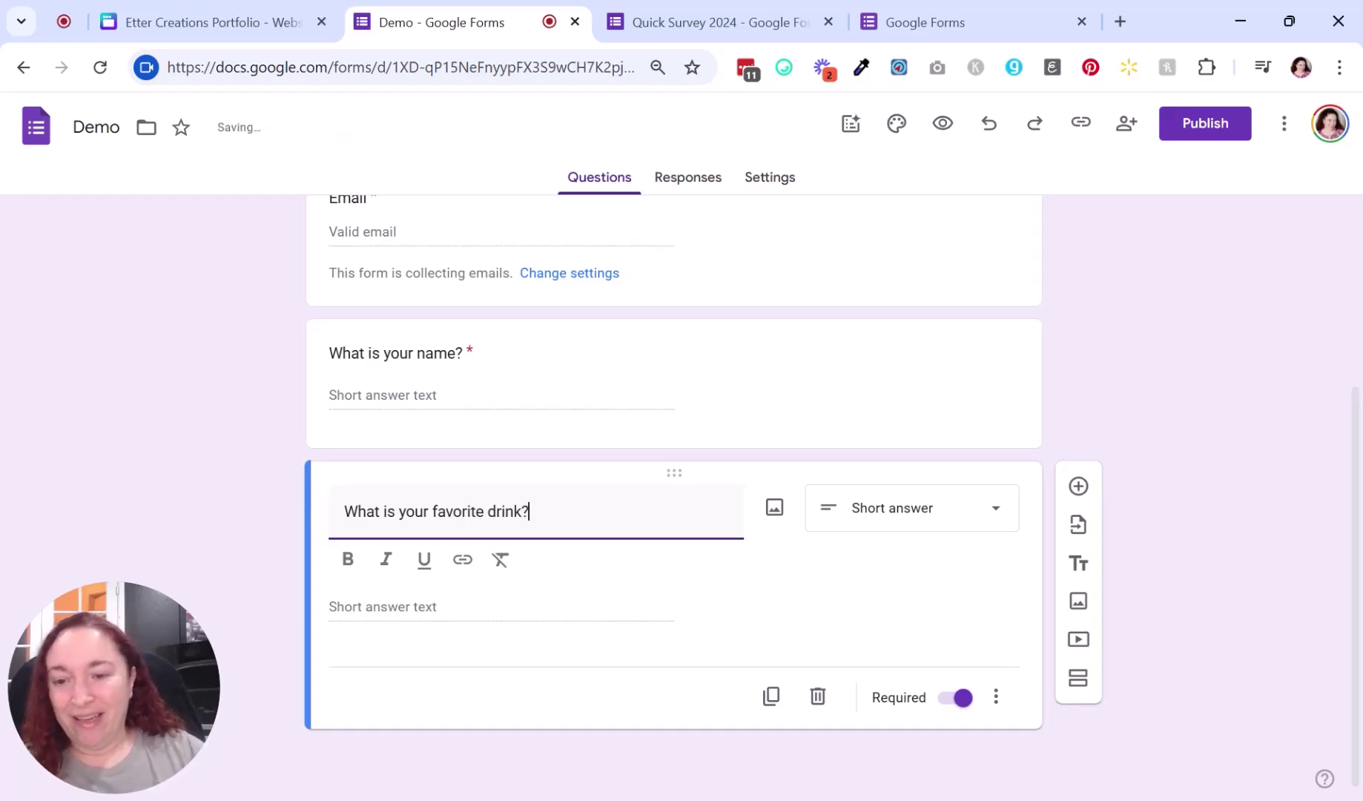
pyautogui.click(213, 486)
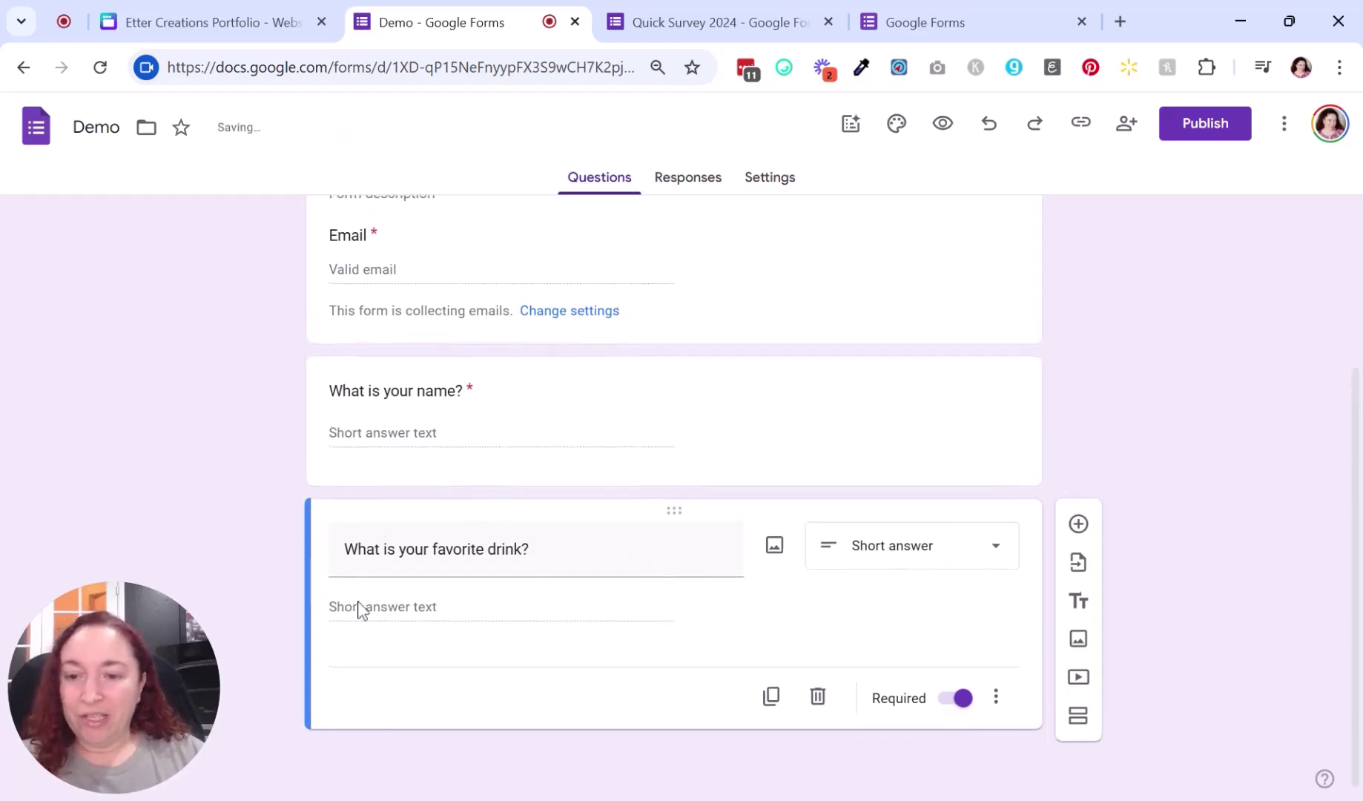
pyautogui.click(906, 549)
pyautogui.click(901, 283)
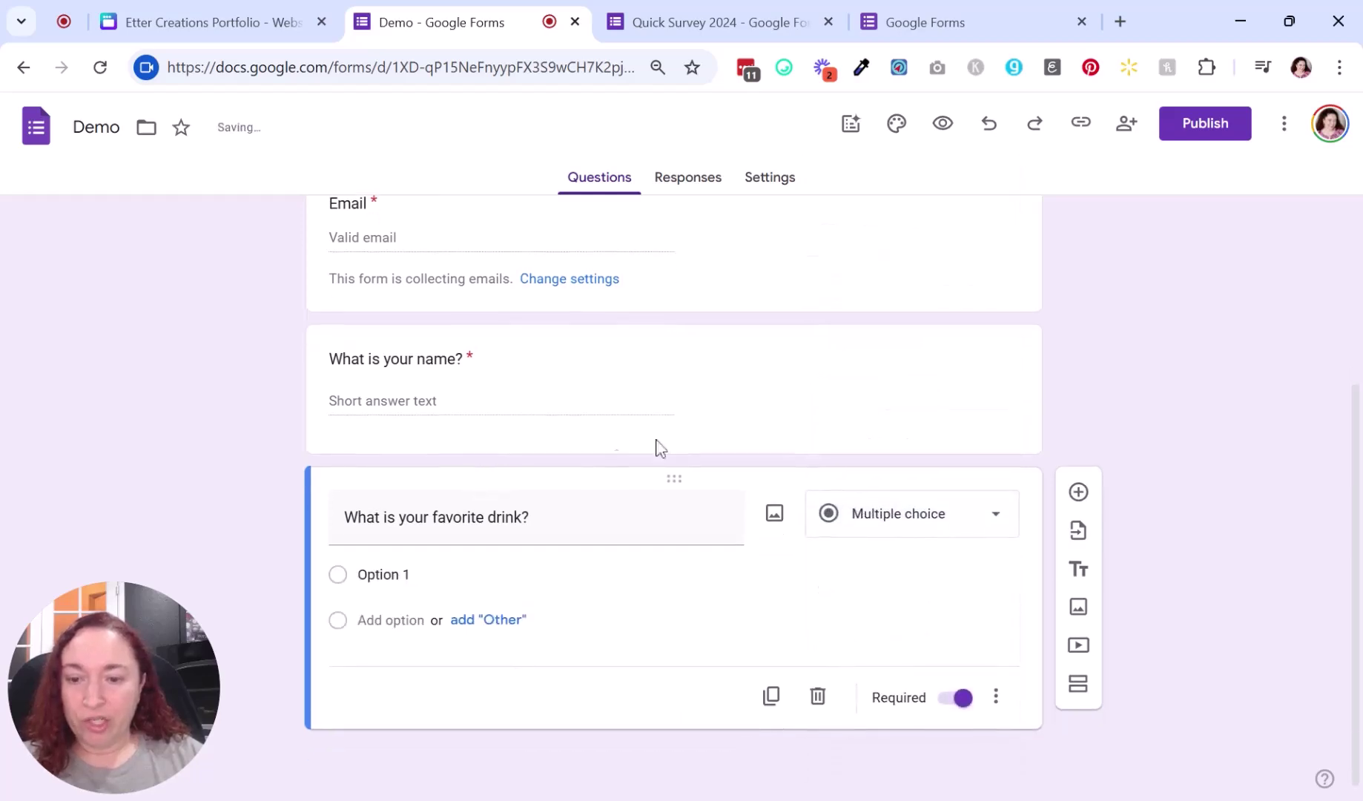
# Step: Give the drink question the options Coffee, Tea, Water and Other
pyautogui.click(384, 575)
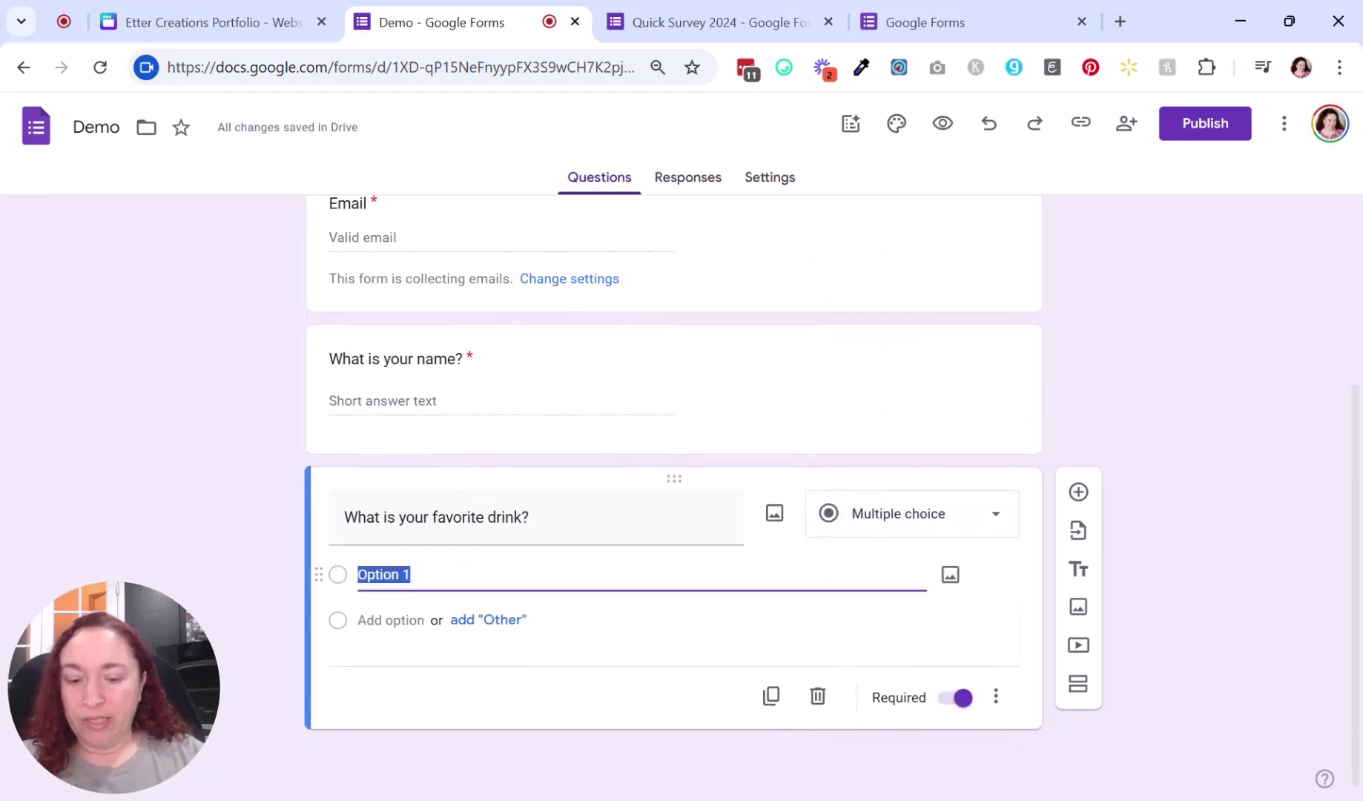
pyautogui.write('Coffee')
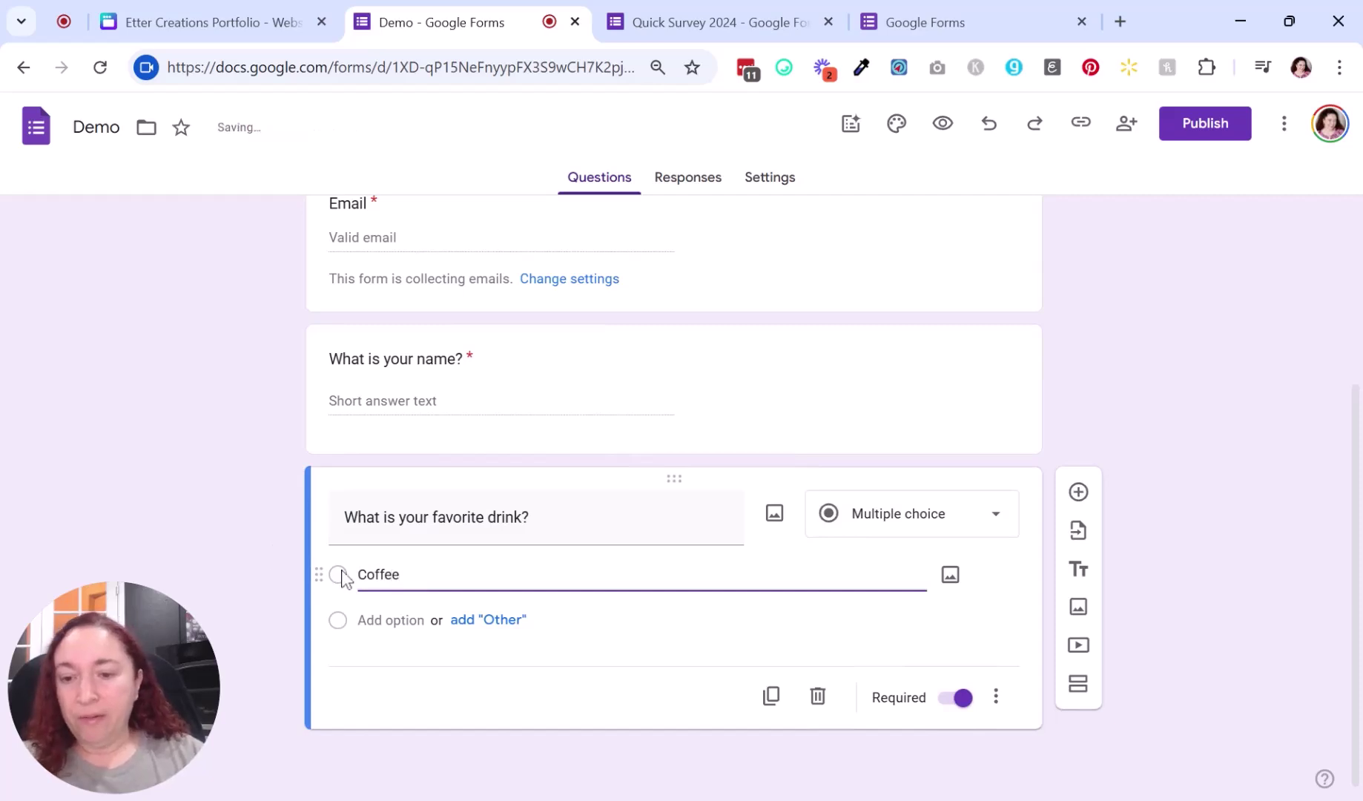
pyautogui.click(390, 621)
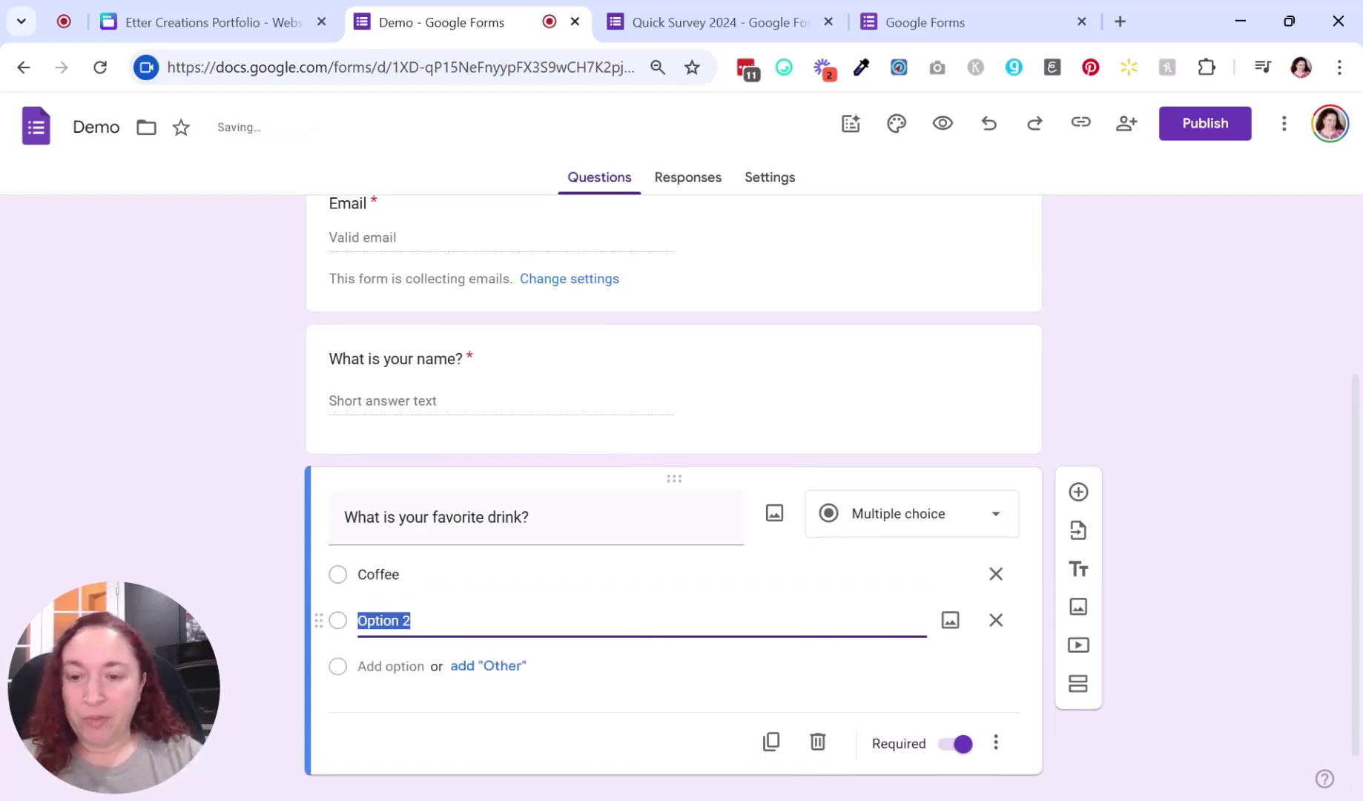
pyautogui.write('Tea')
pyautogui.click(484, 666)
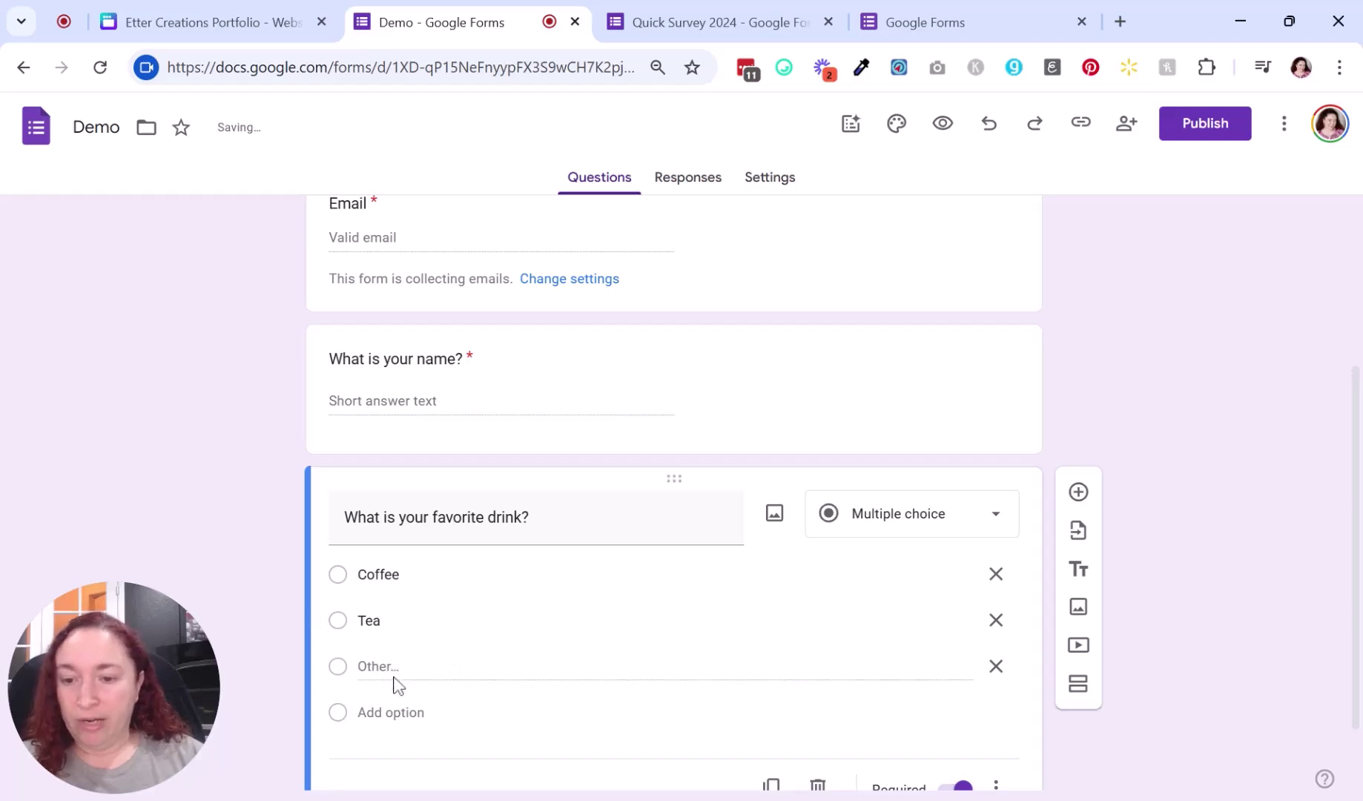
pyautogui.scroll(-2, 490, 657)
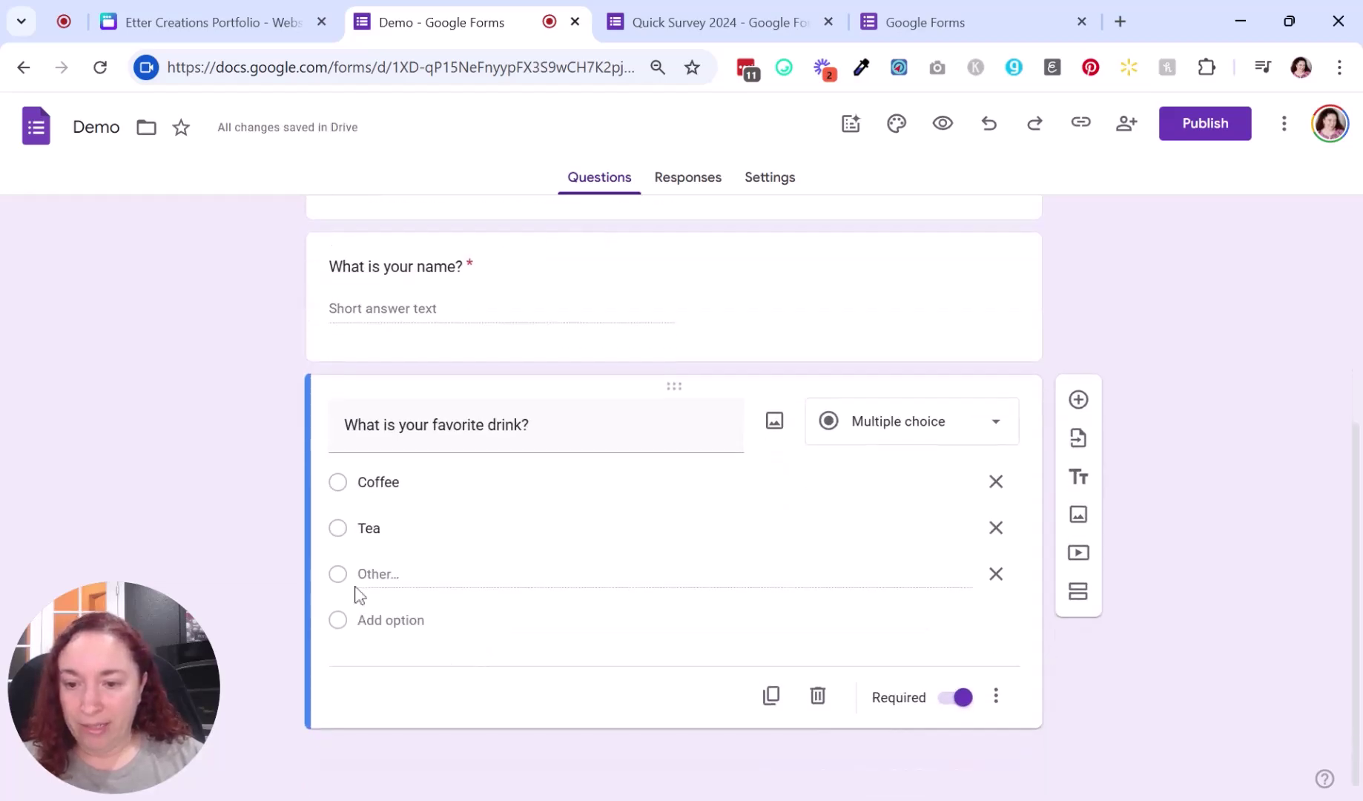
pyautogui.click(386, 620)
pyautogui.write('EW')
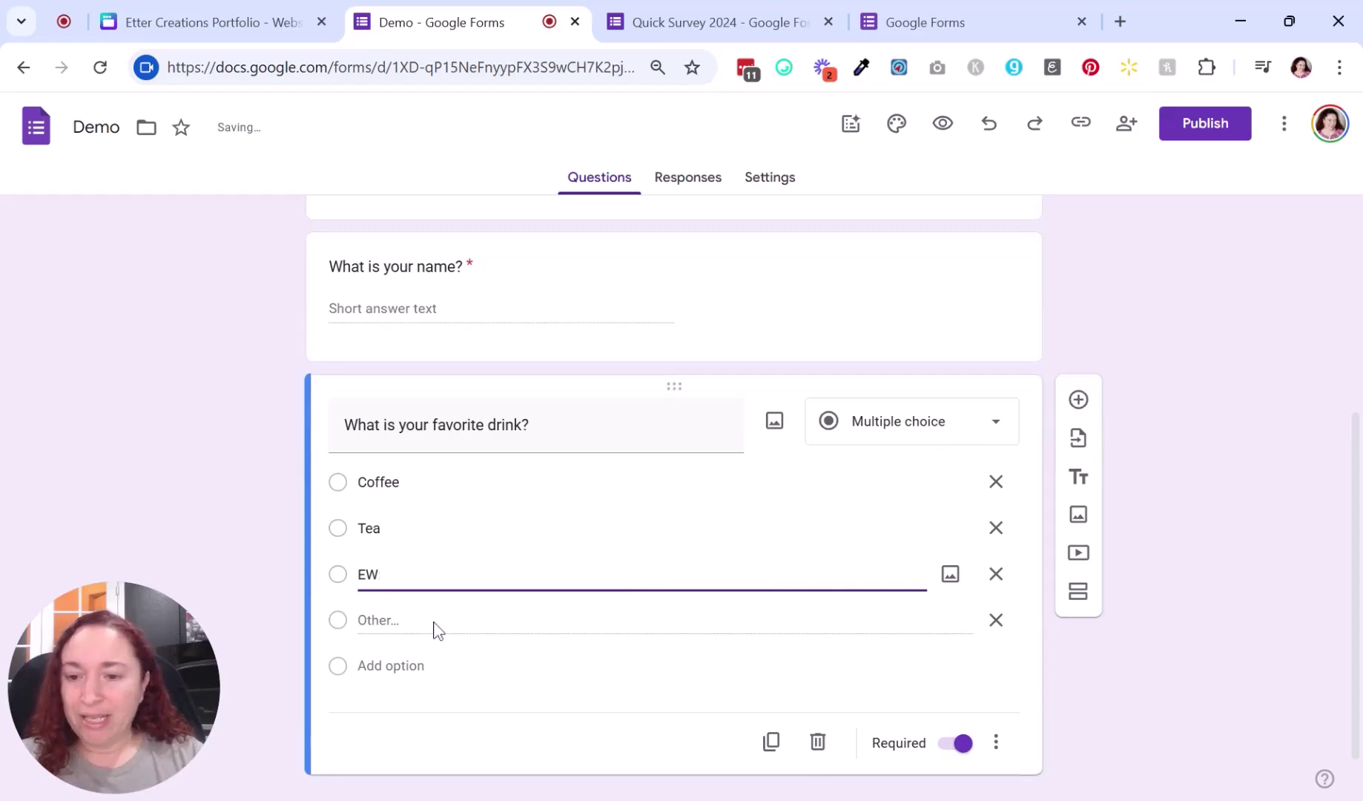
pyautogui.write('ater')
pyautogui.click(249, 532)
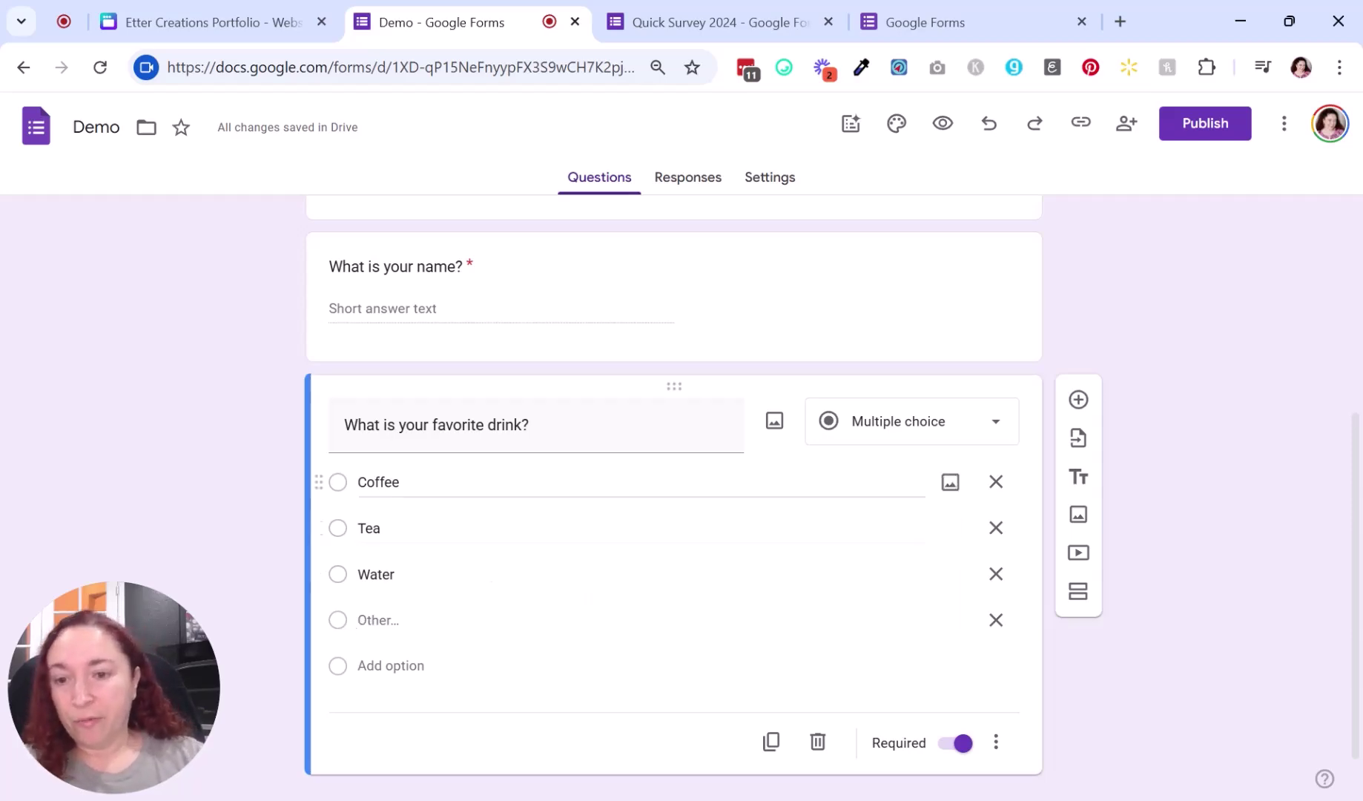
pyautogui.scroll(5, 426, 593)
pyautogui.scroll(-4, 385, 597)
pyautogui.scroll(3, 385, 597)
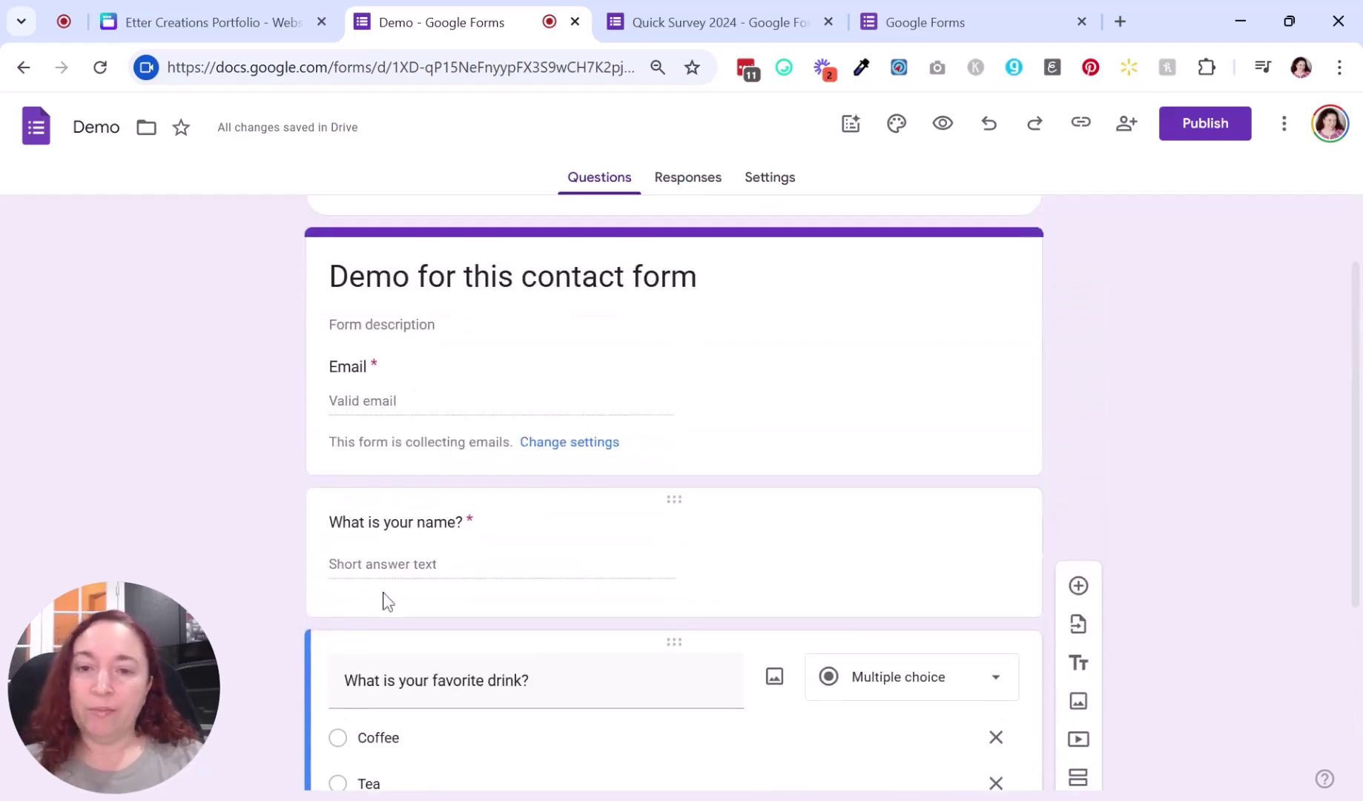
pyautogui.scroll(-4, 385, 588)
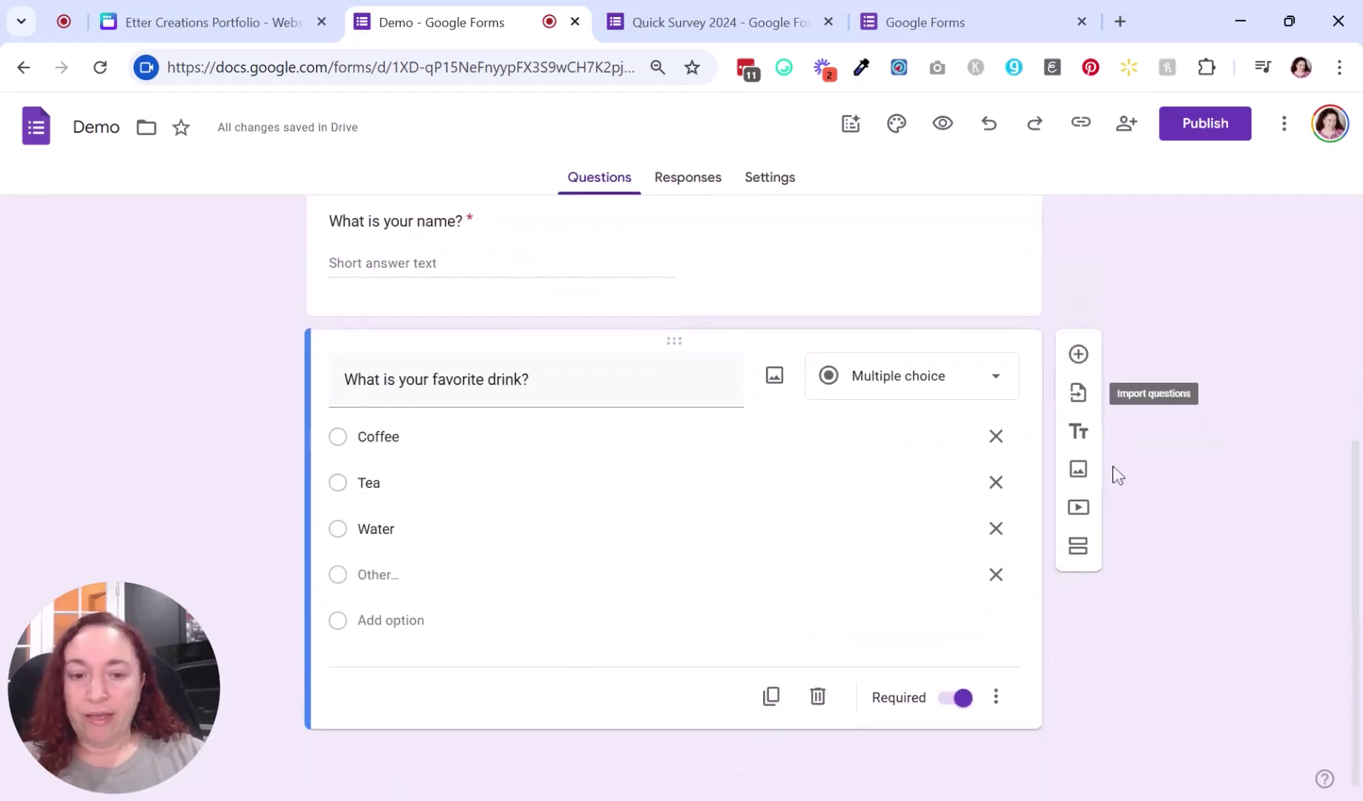
# Step: Add a short-answer question 'What is your favorite color?' after the drink question
pyautogui.click(1079, 356)
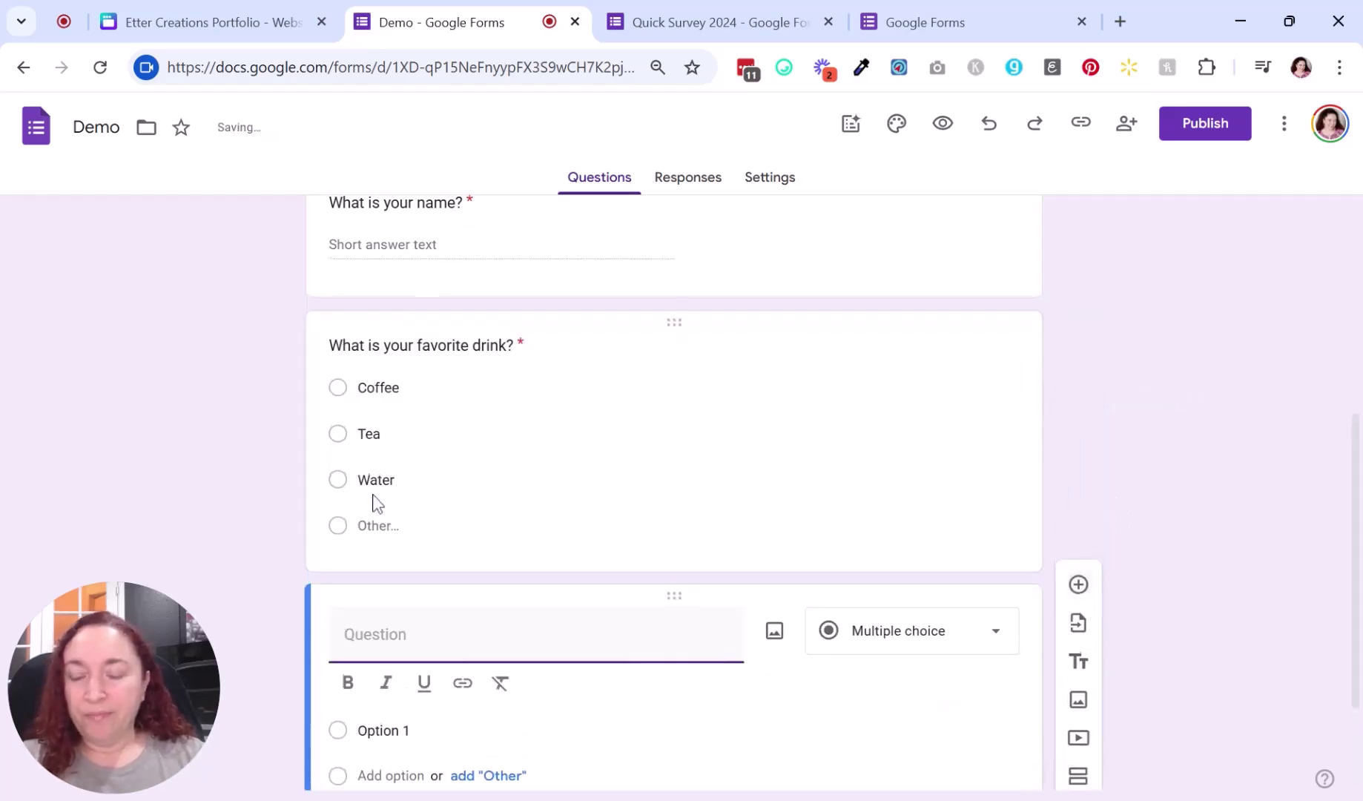
pyautogui.click(902, 493)
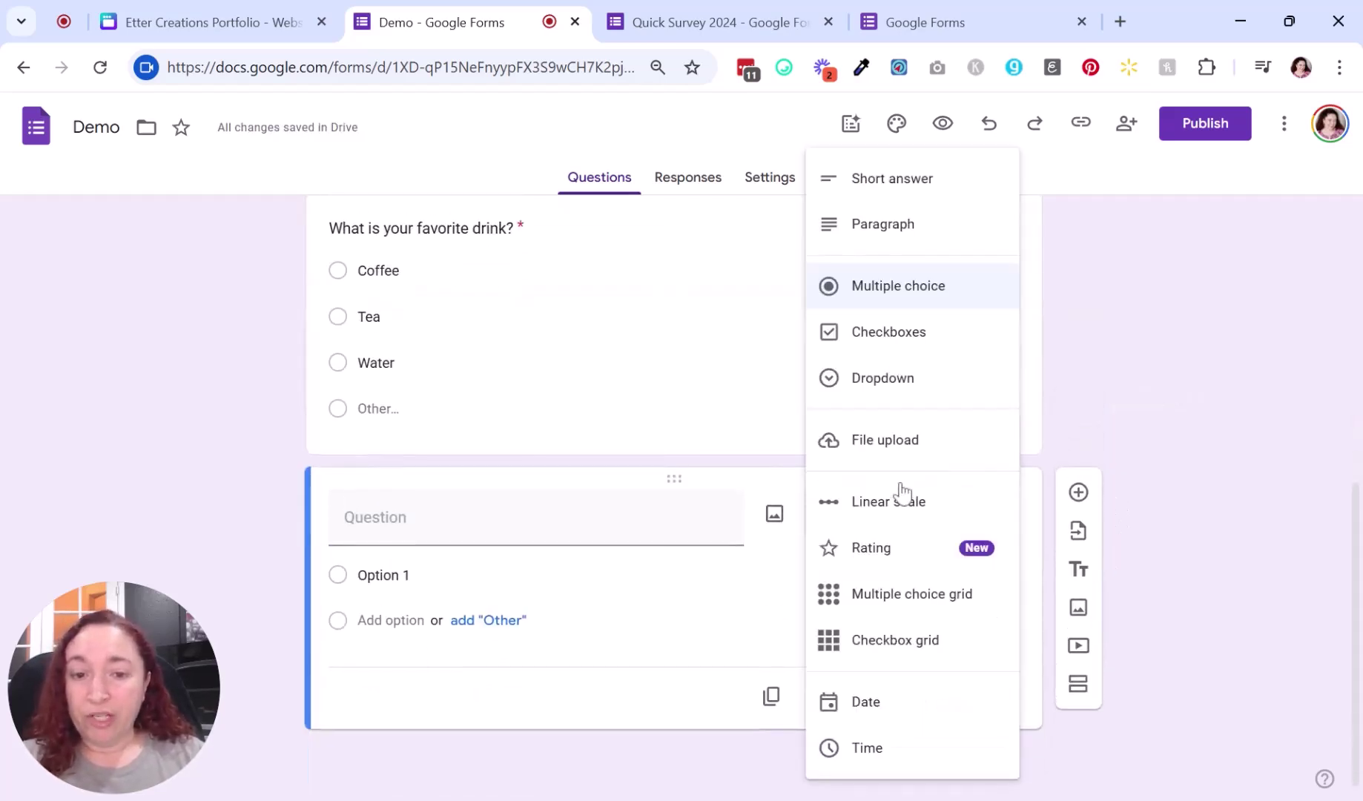
pyautogui.click(897, 335)
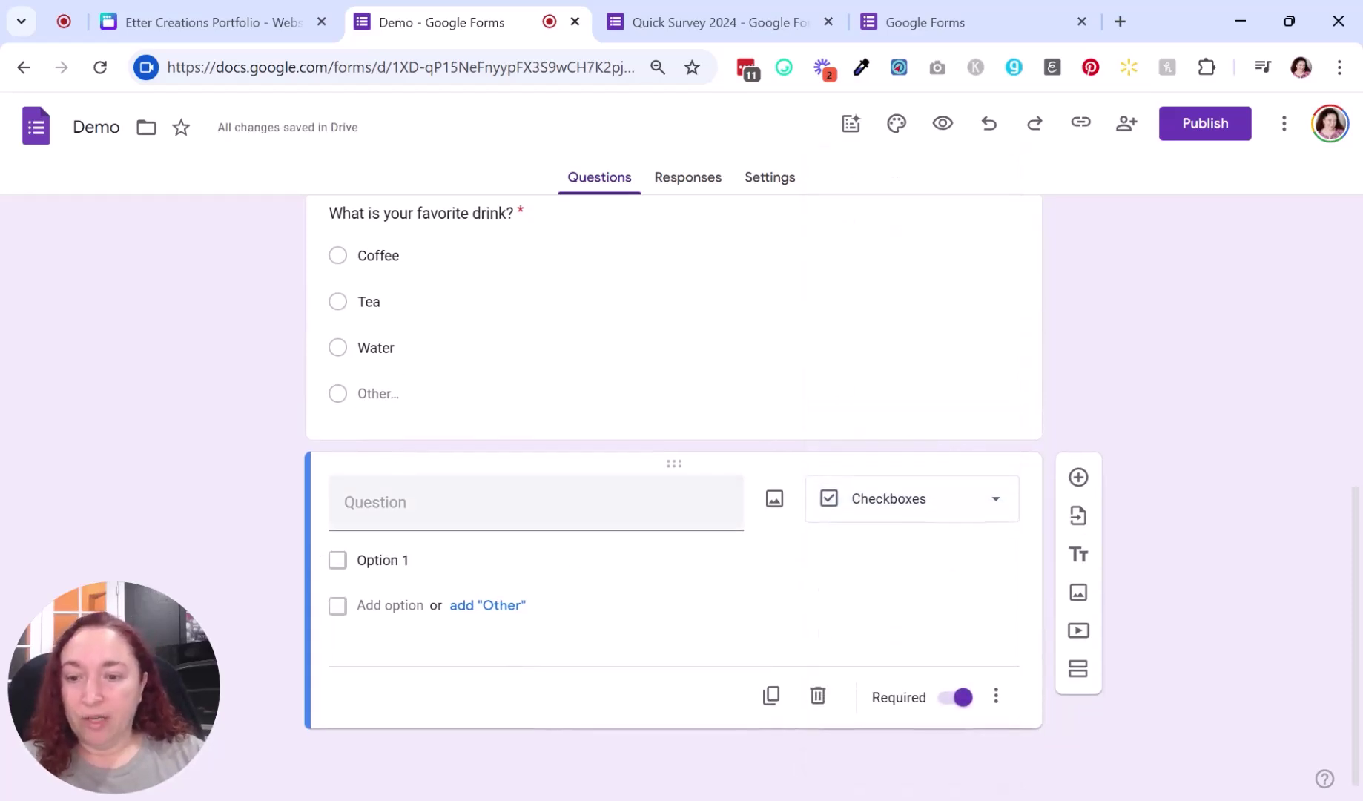
pyautogui.click(909, 515)
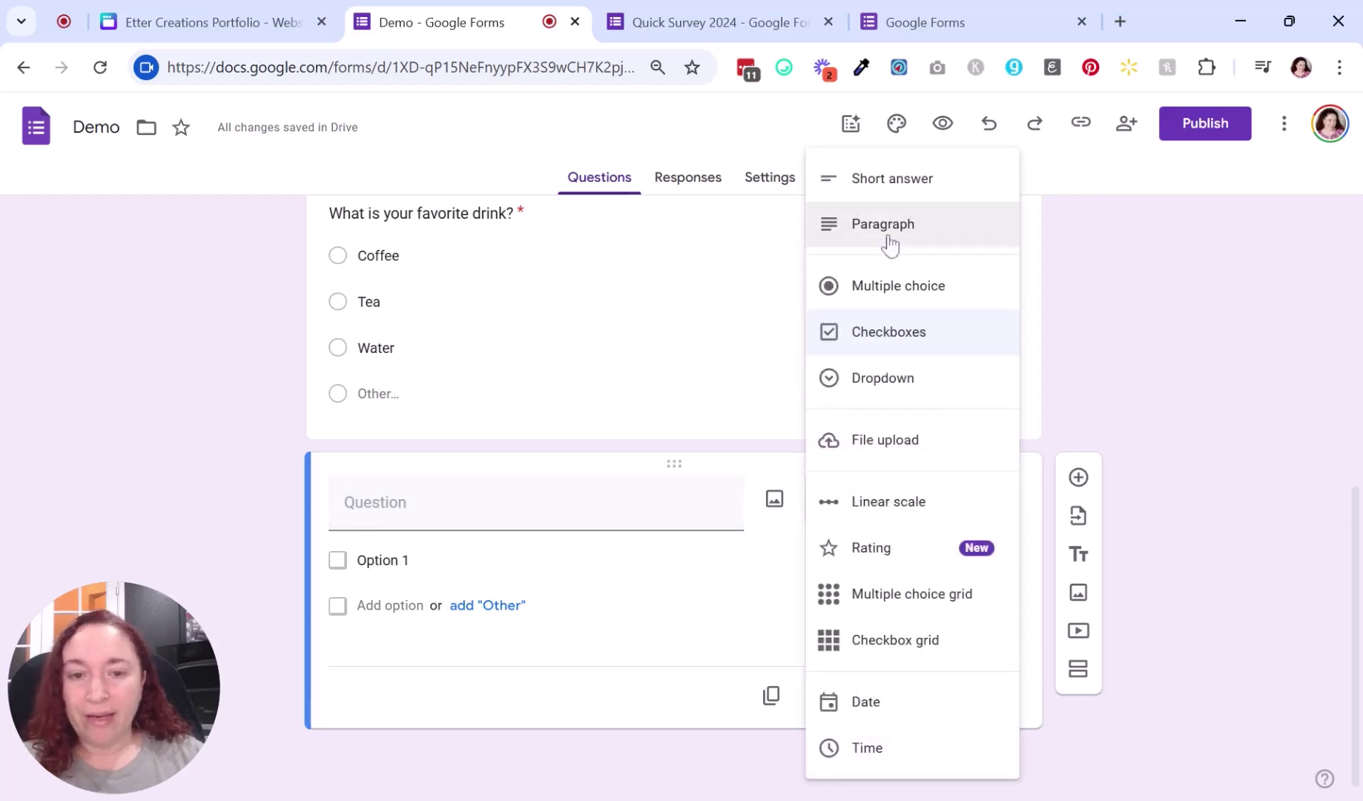
pyautogui.click(887, 179)
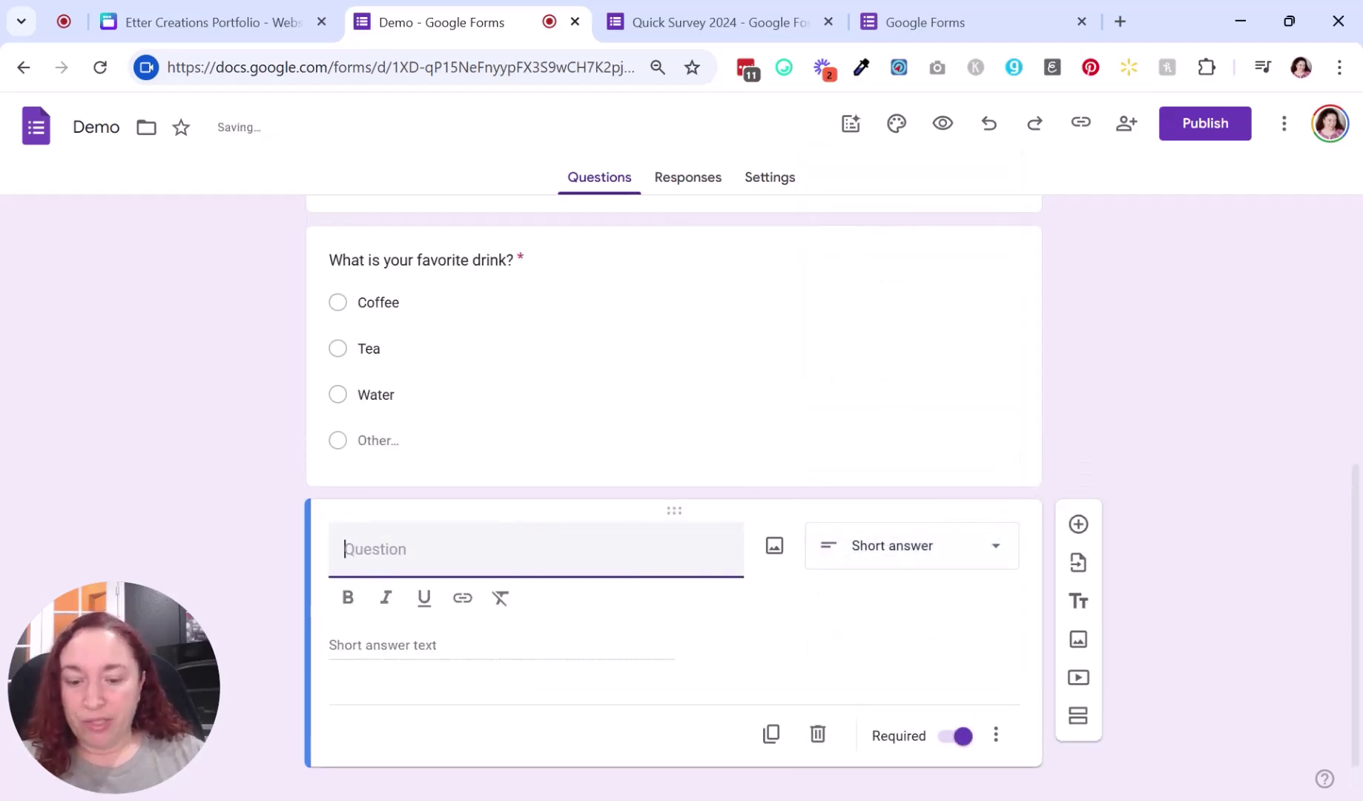
pyautogui.write('What ')
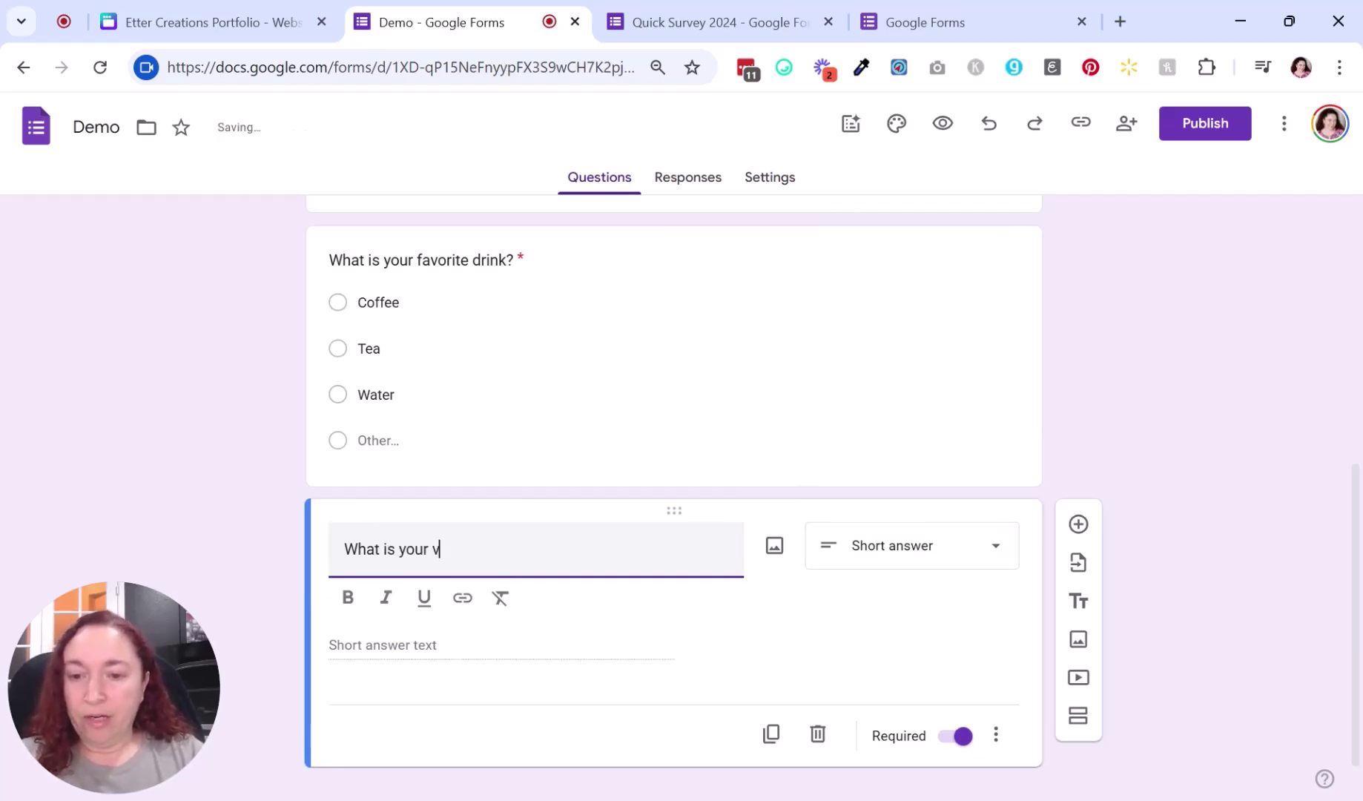
pyautogui.write('is your favorite color')
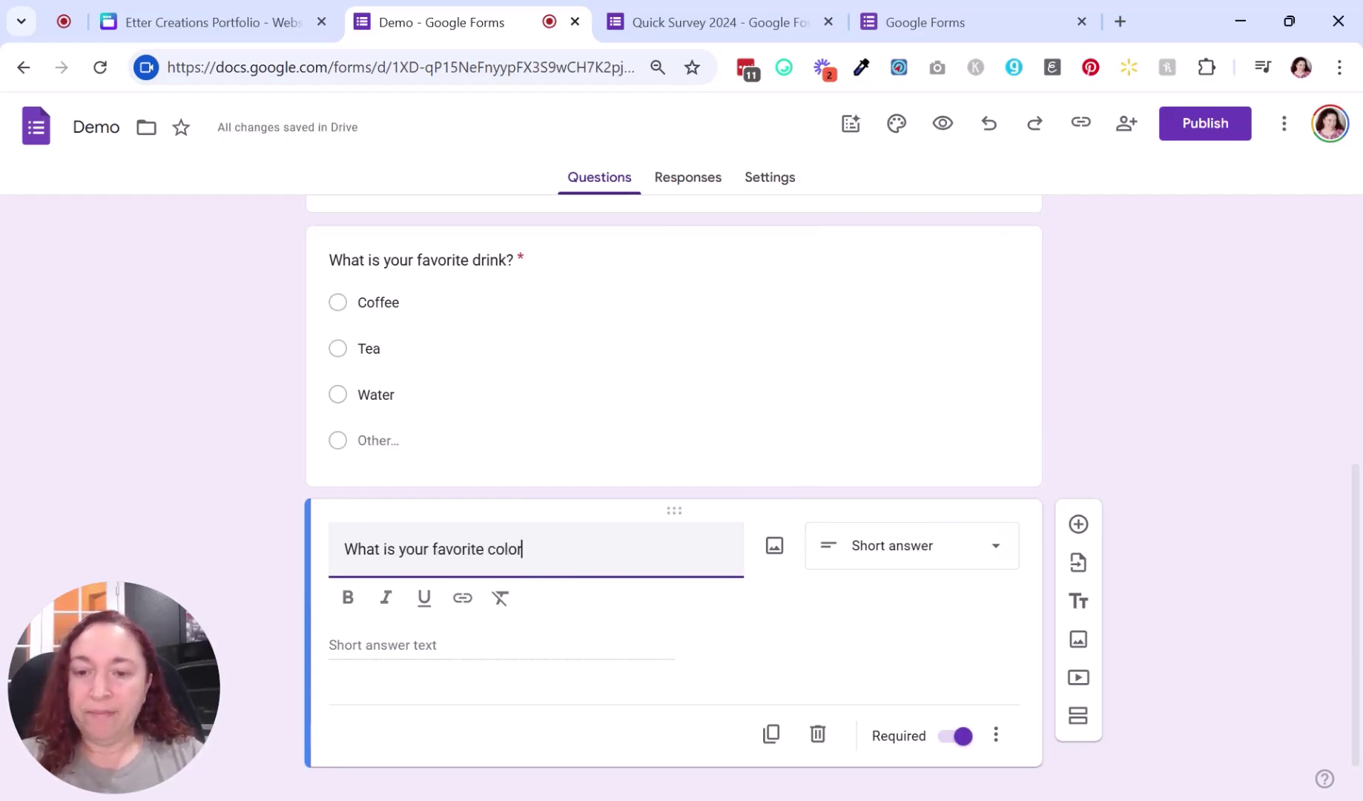
pyautogui.write('?')
pyautogui.click(435, 606)
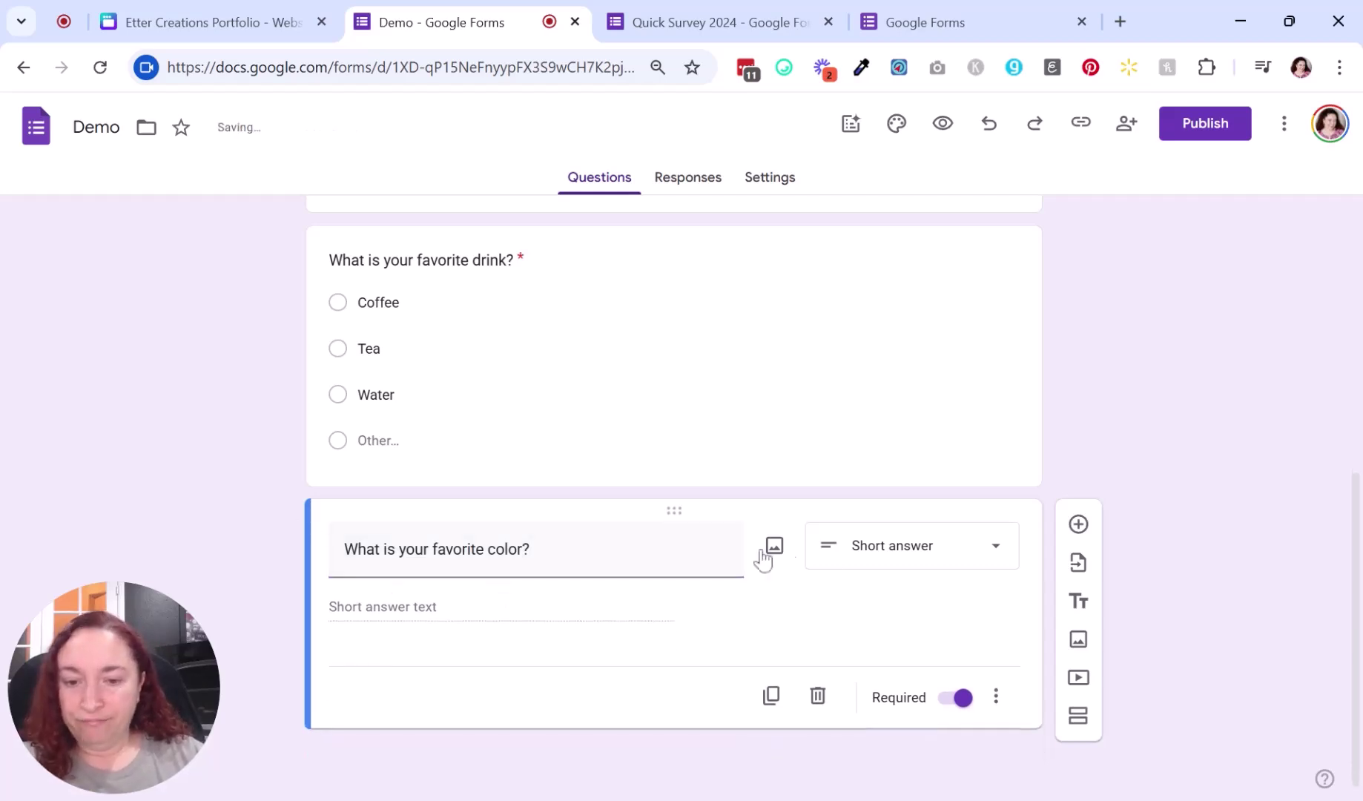
pyautogui.scroll(7, 724, 627)
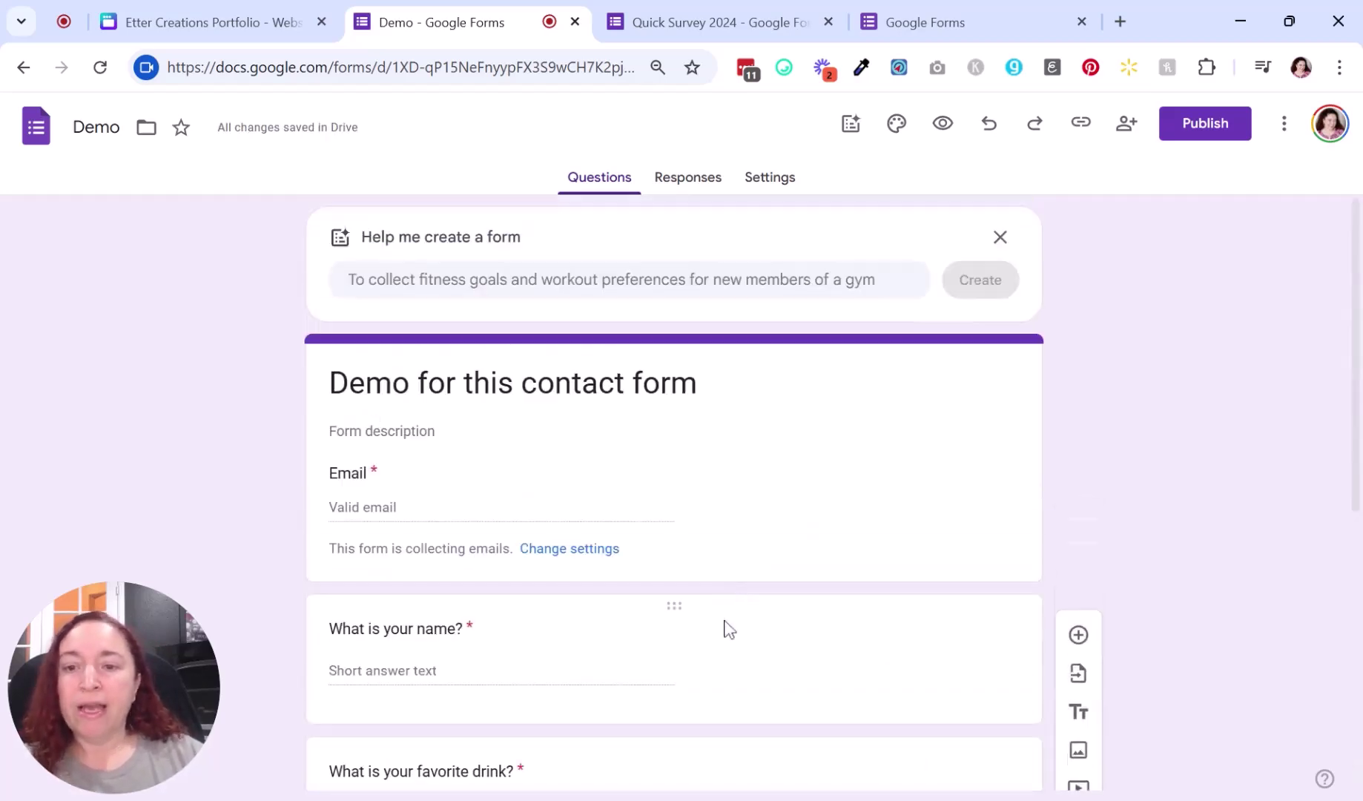
pyautogui.scroll(-3, 725, 626)
pyautogui.scroll(-3, 728, 581)
pyautogui.click(618, 578)
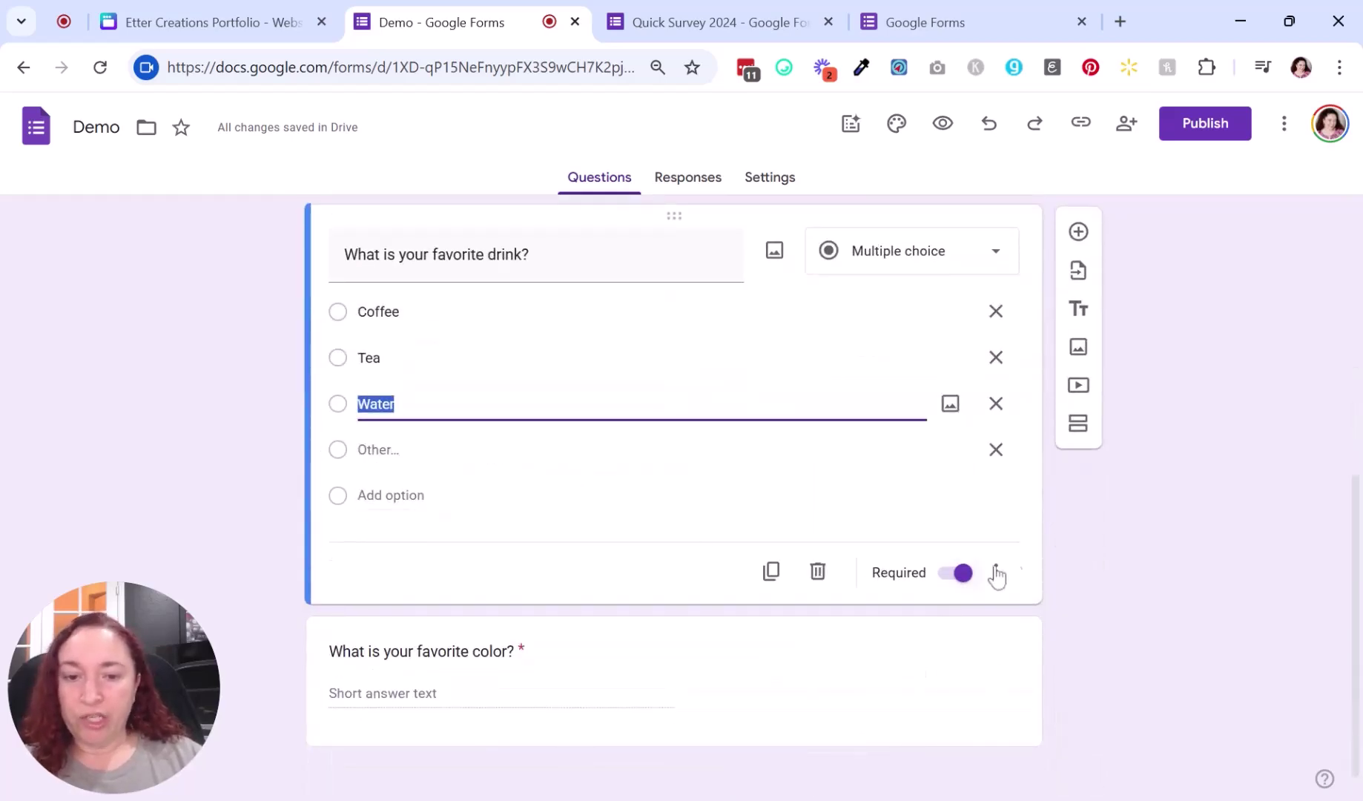
pyautogui.scroll(1, 831, 590)
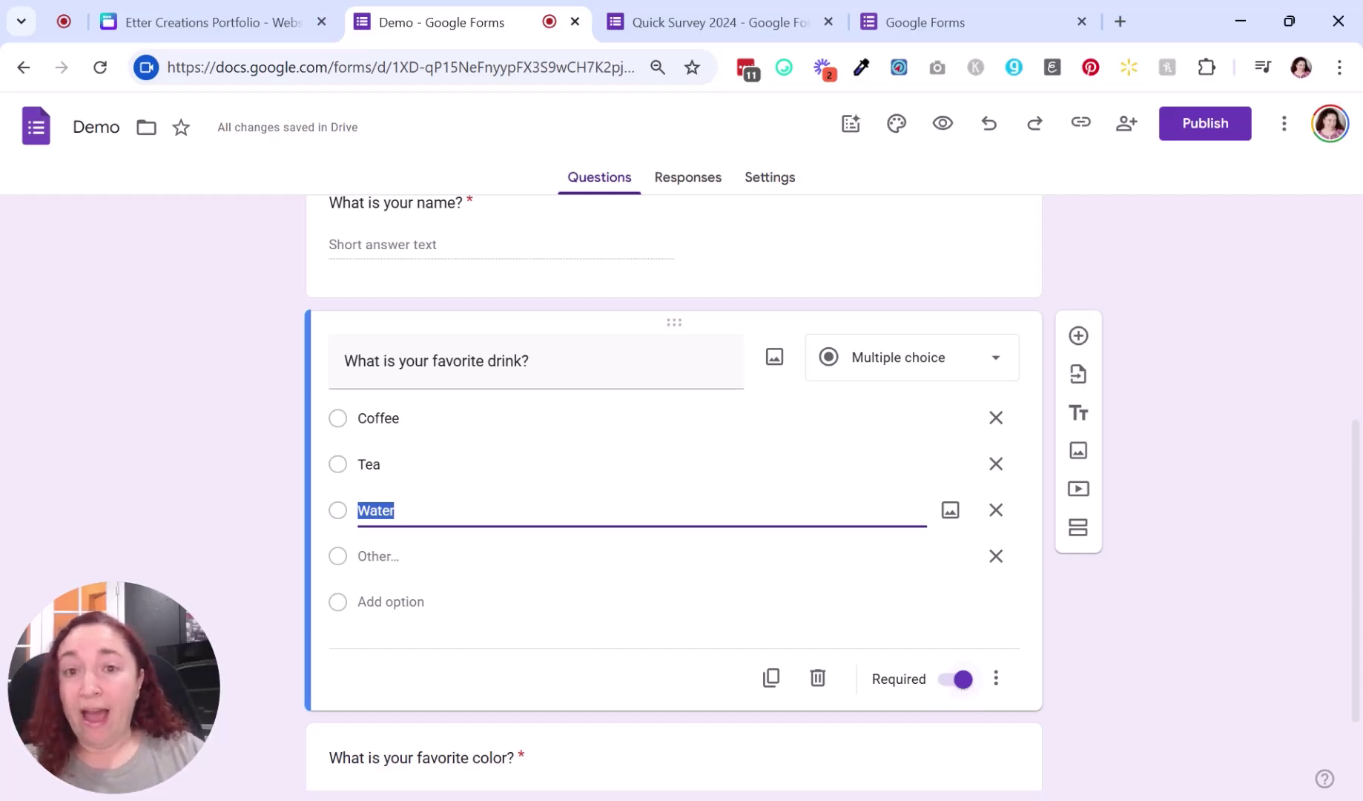
pyautogui.click(953, 684)
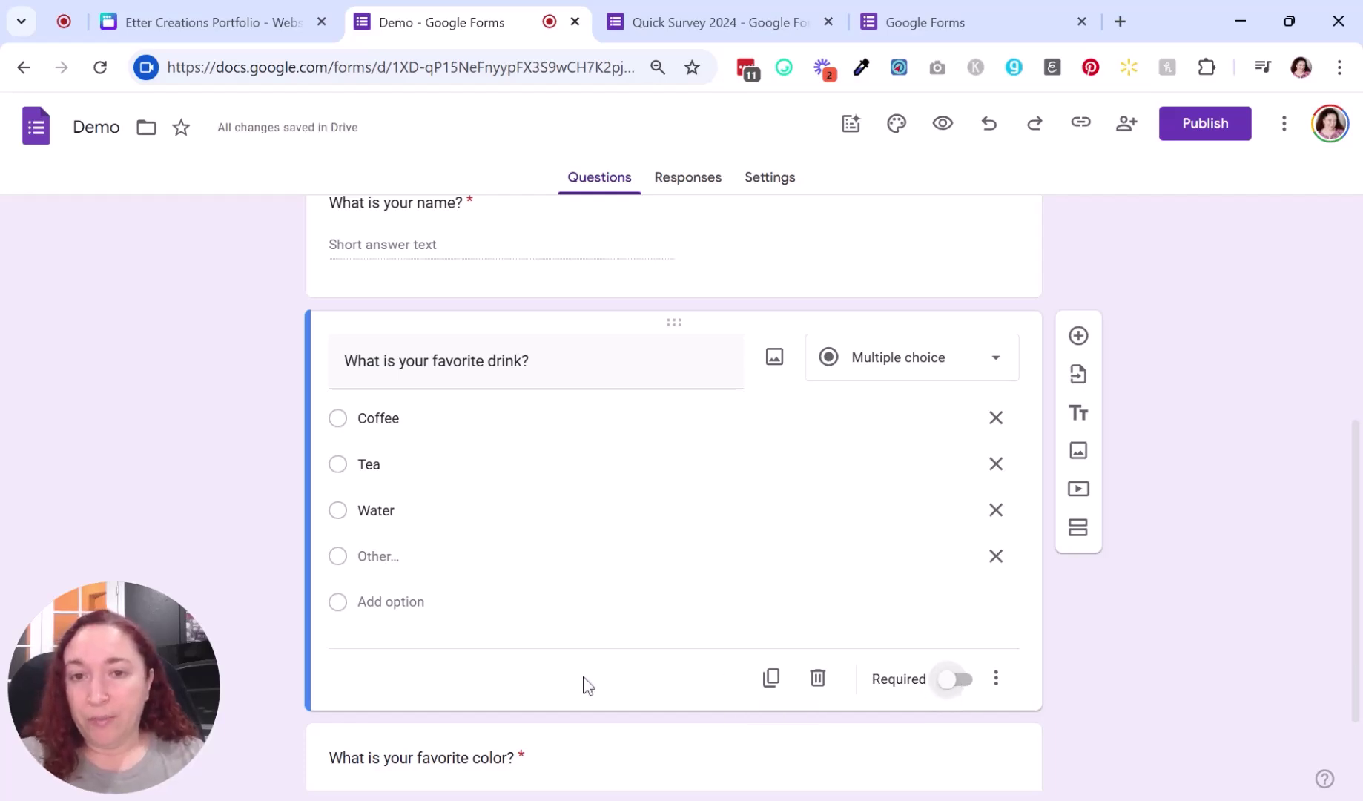
pyautogui.scroll(2, 588, 686)
pyautogui.scroll(-1, 568, 671)
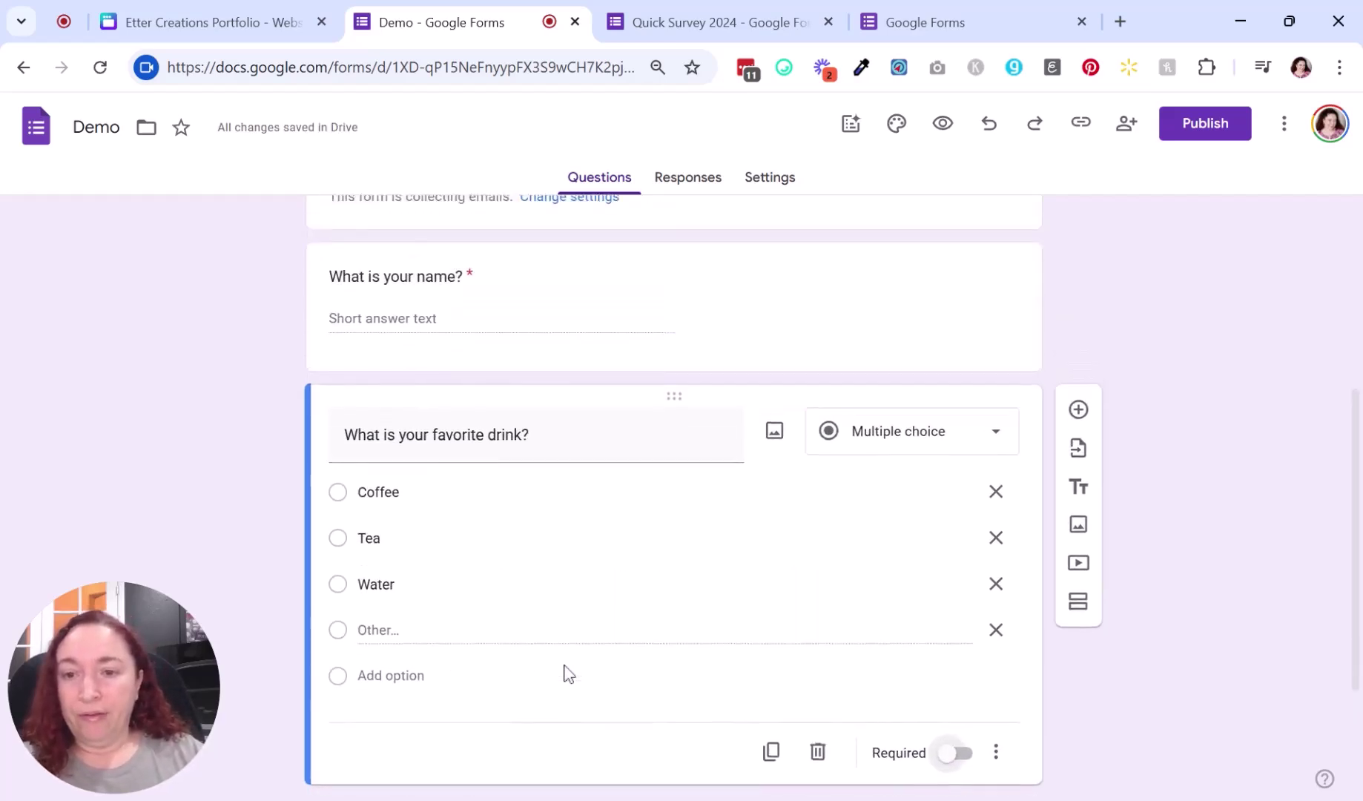
pyautogui.scroll(1, 563, 669)
pyautogui.click(784, 367)
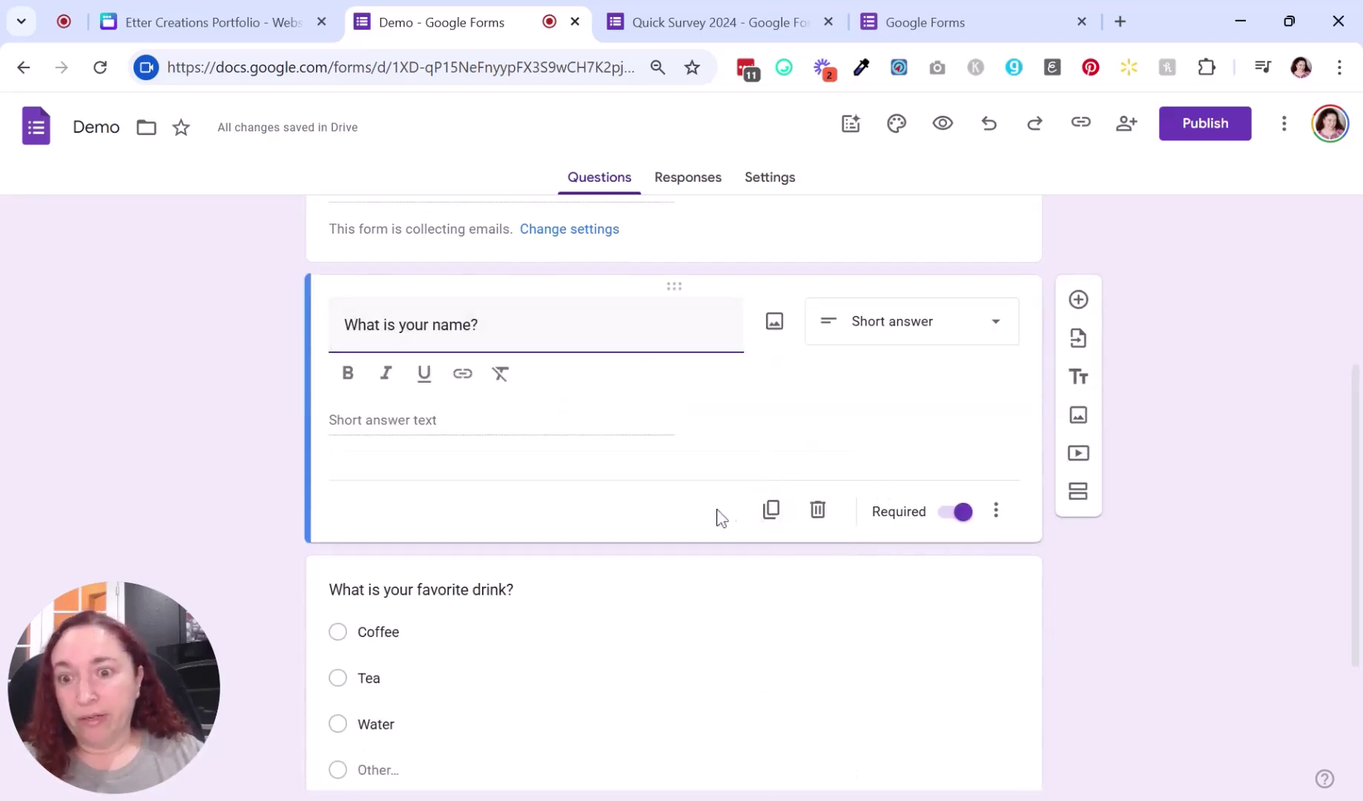
pyautogui.scroll(-2, 634, 593)
pyautogui.scroll(-2, 635, 591)
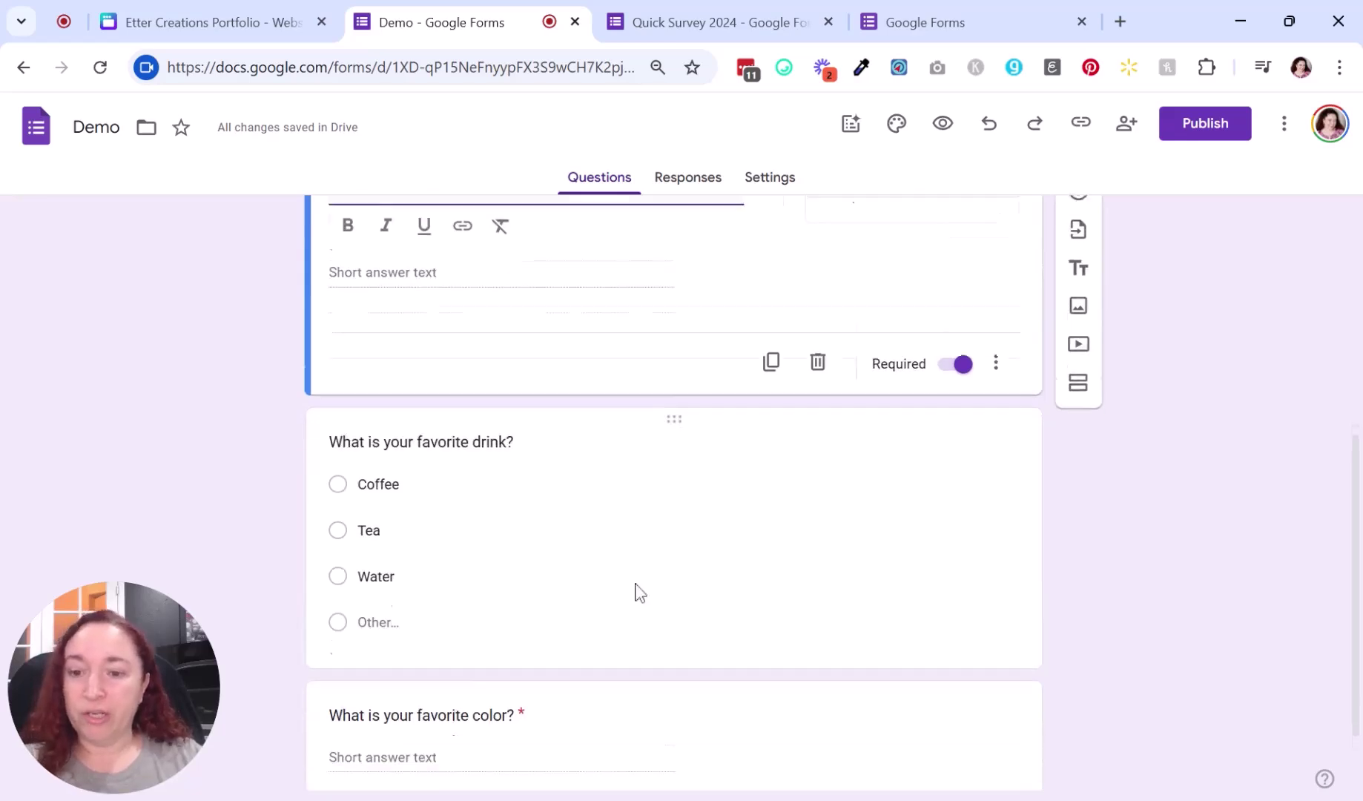
pyautogui.click(634, 484)
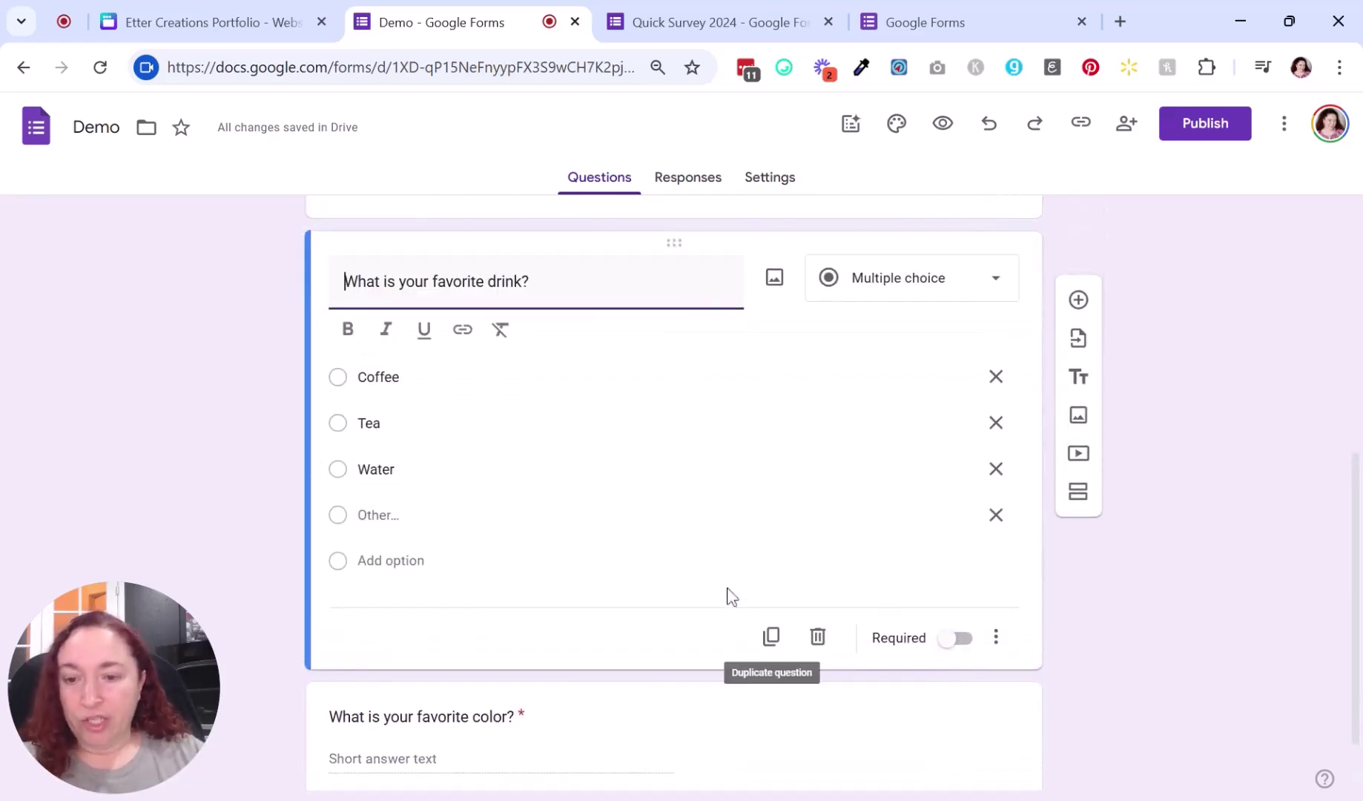
pyautogui.scroll(-1, 706, 701)
pyautogui.click(707, 700)
pyautogui.scroll(5, 675, 666)
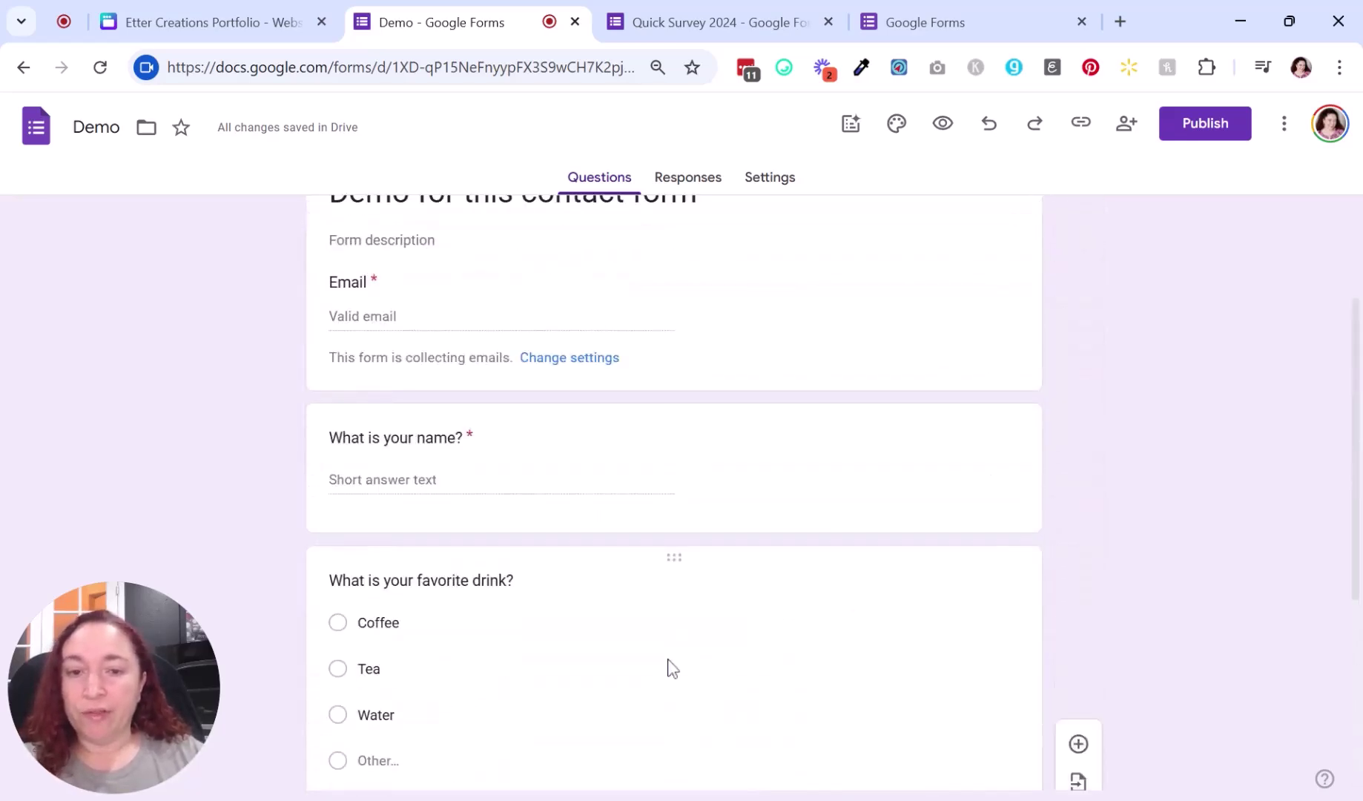
pyautogui.scroll(2, 694, 608)
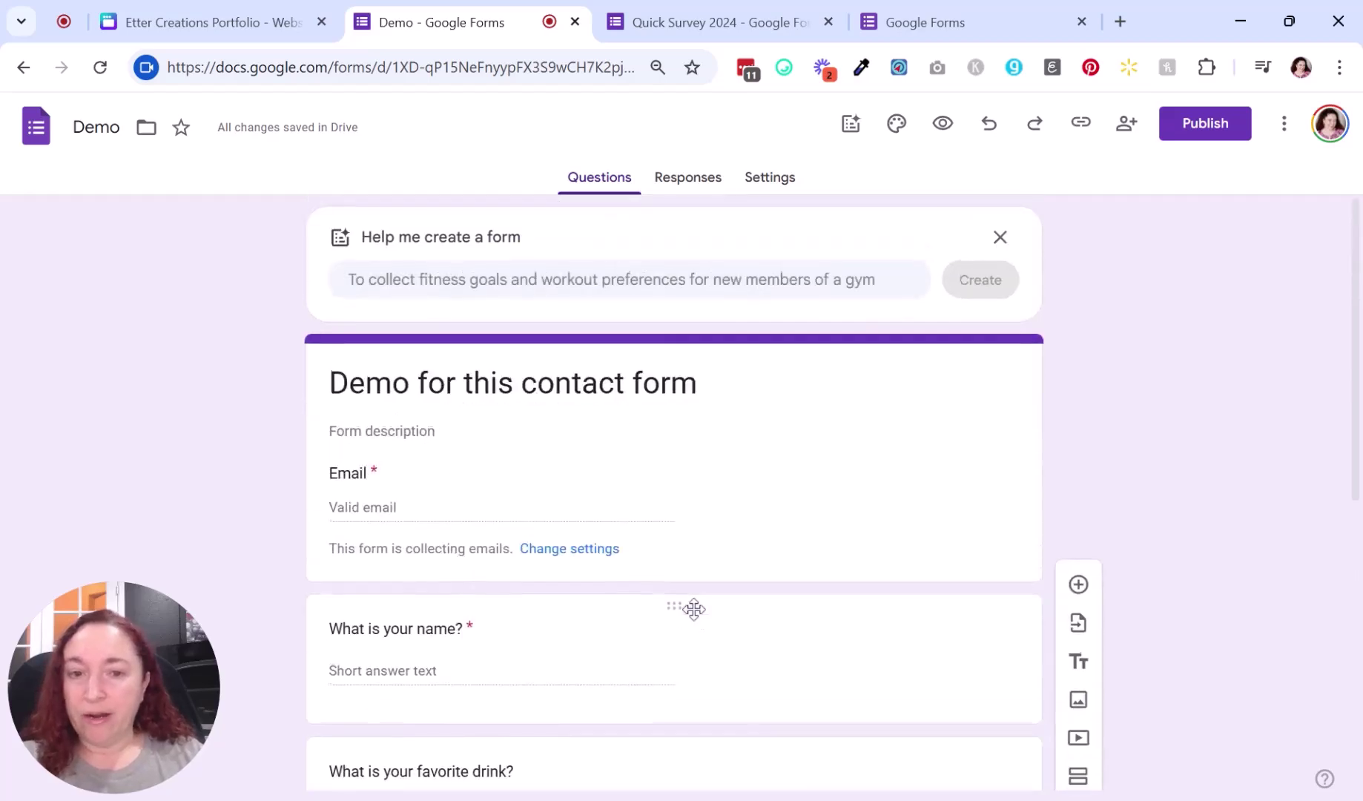
pyautogui.scroll(-1, 701, 600)
pyautogui.scroll(-4, 742, 547)
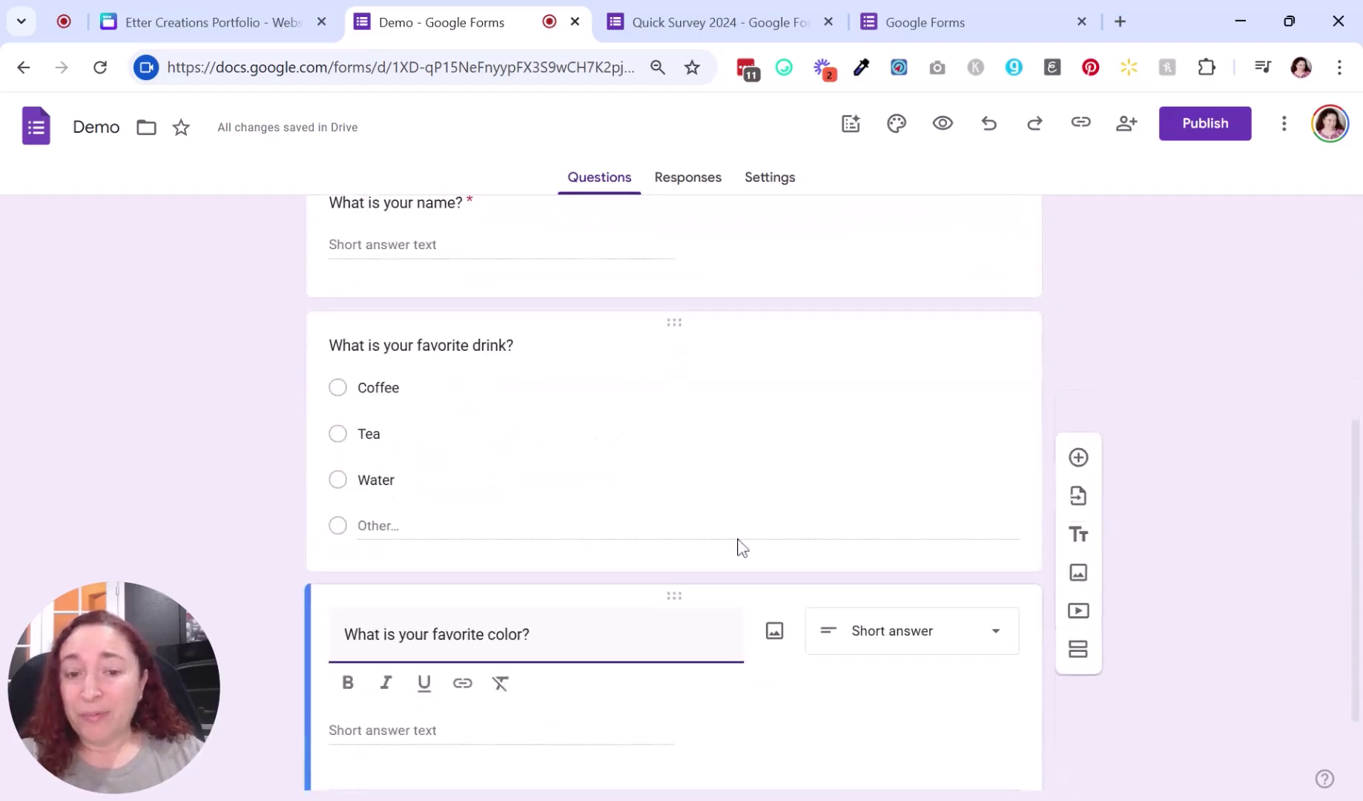
pyautogui.scroll(-2, 738, 552)
pyautogui.scroll(8, 742, 569)
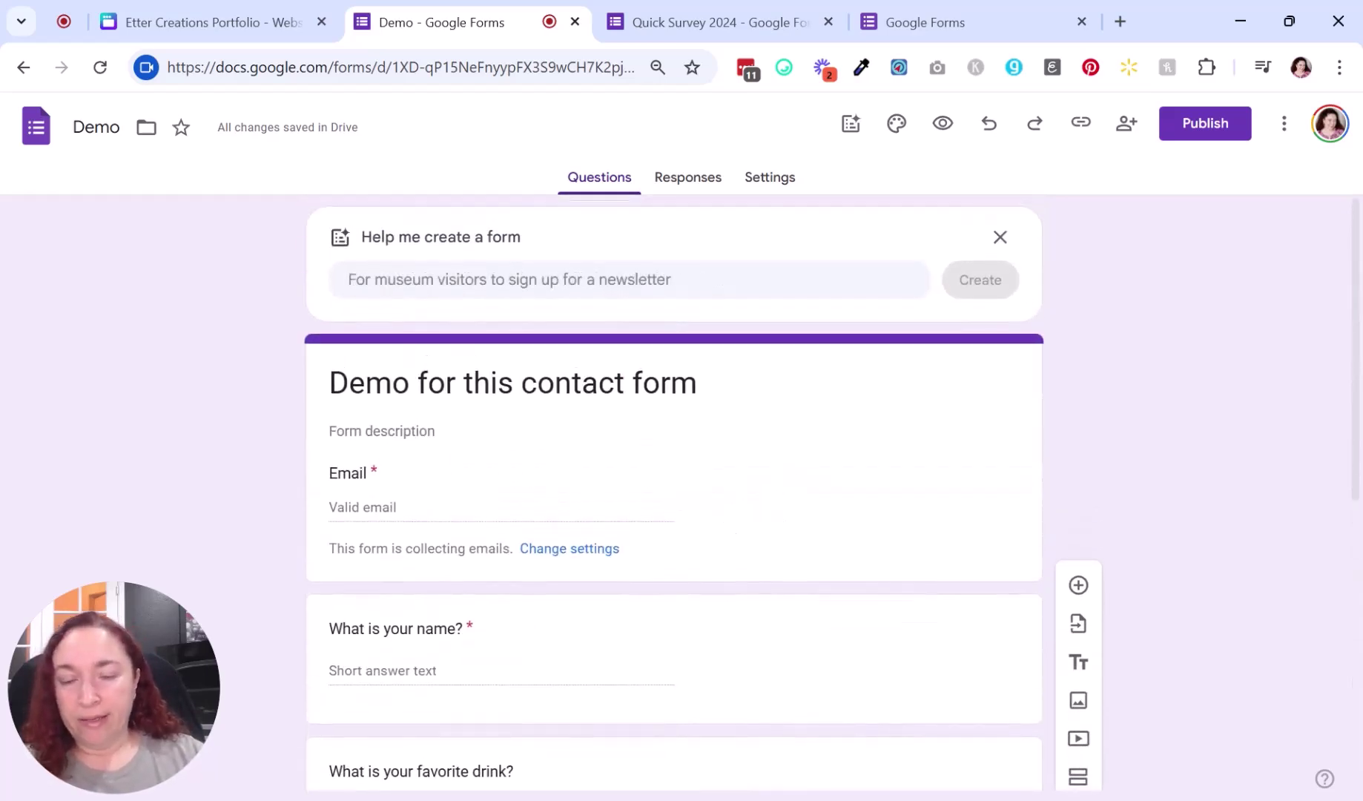
# Step: Check Demo has no responses, then scroll through Quick Survey 2024's questions
pyautogui.click(693, 190)
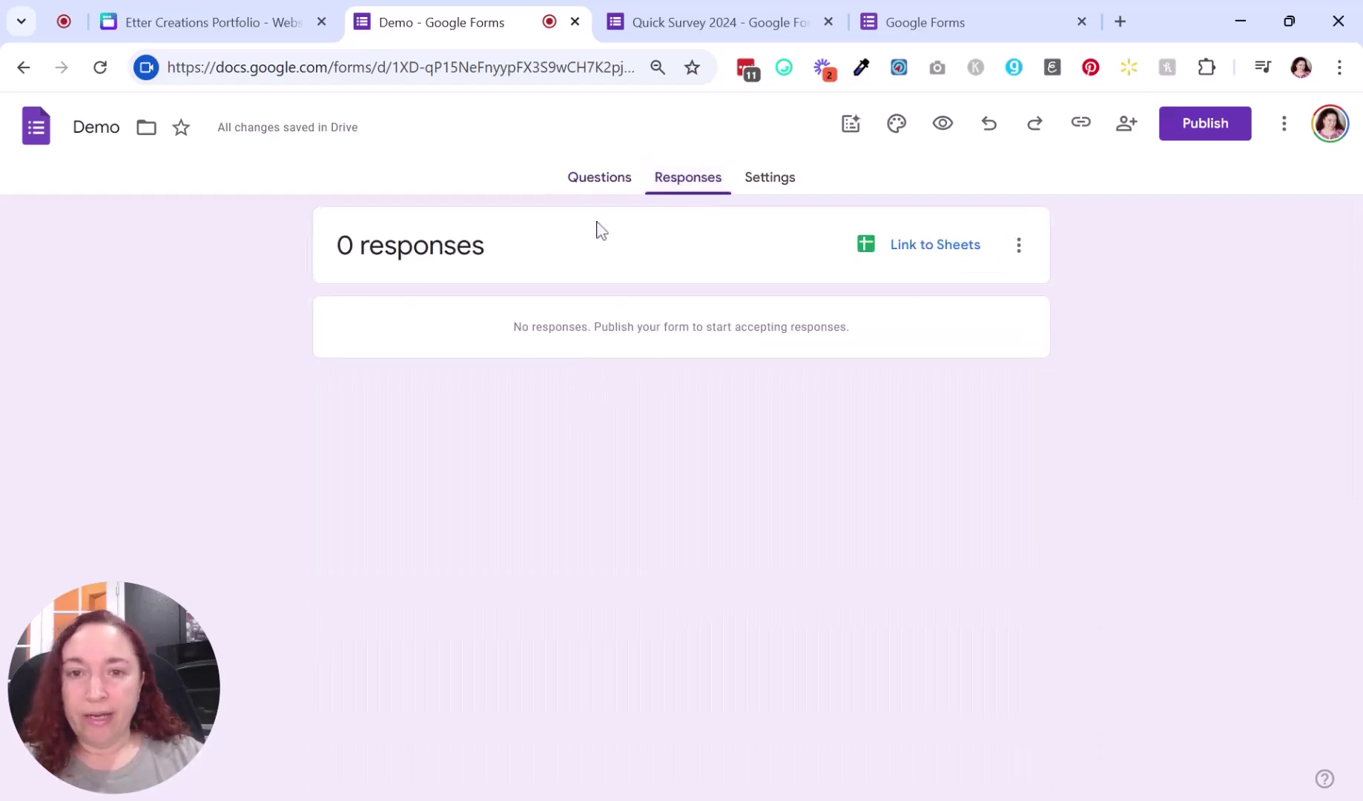
pyautogui.click(715, 20)
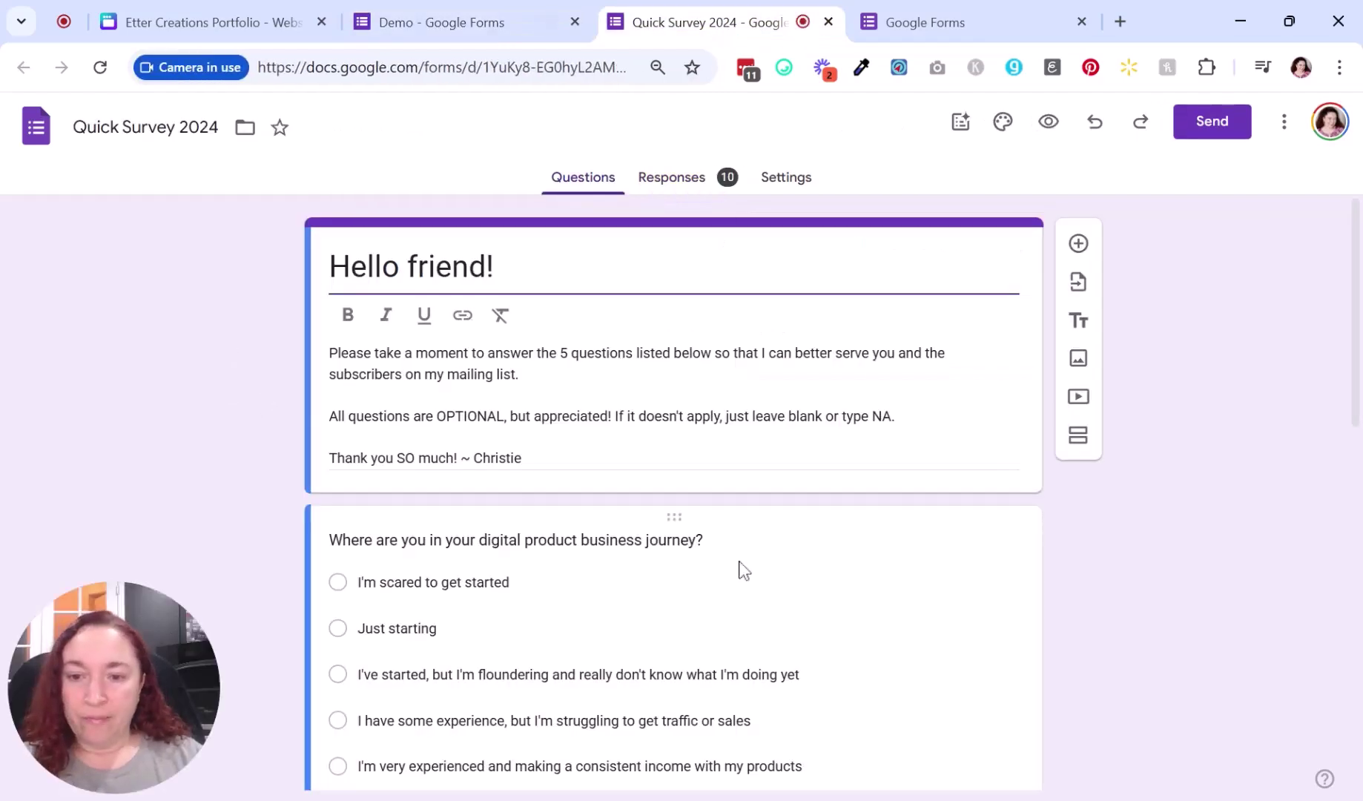
pyautogui.scroll(-2, 736, 569)
pyautogui.scroll(2, 754, 567)
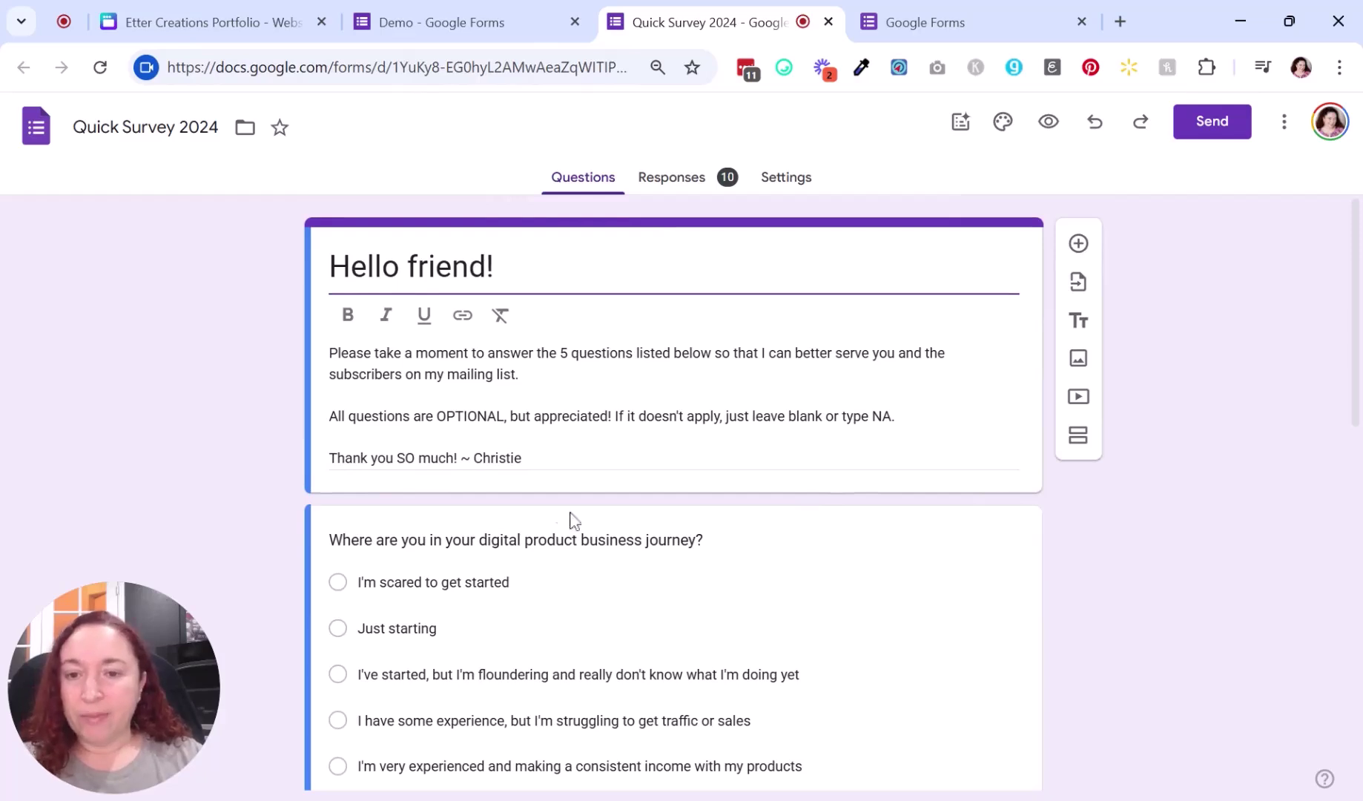
pyautogui.scroll(-2, 705, 585)
pyautogui.scroll(-2, 693, 579)
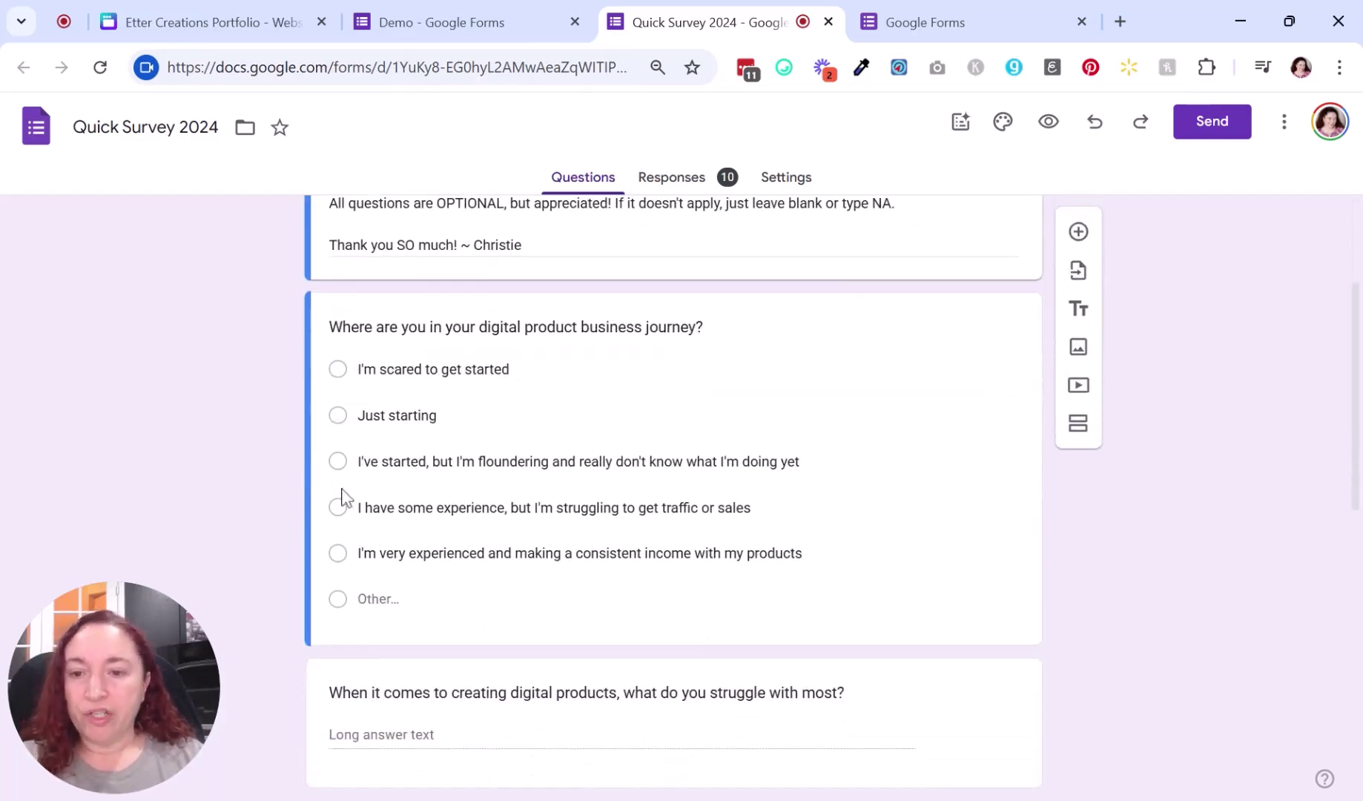
pyautogui.scroll(-6, 646, 551)
pyautogui.scroll(2, 552, 379)
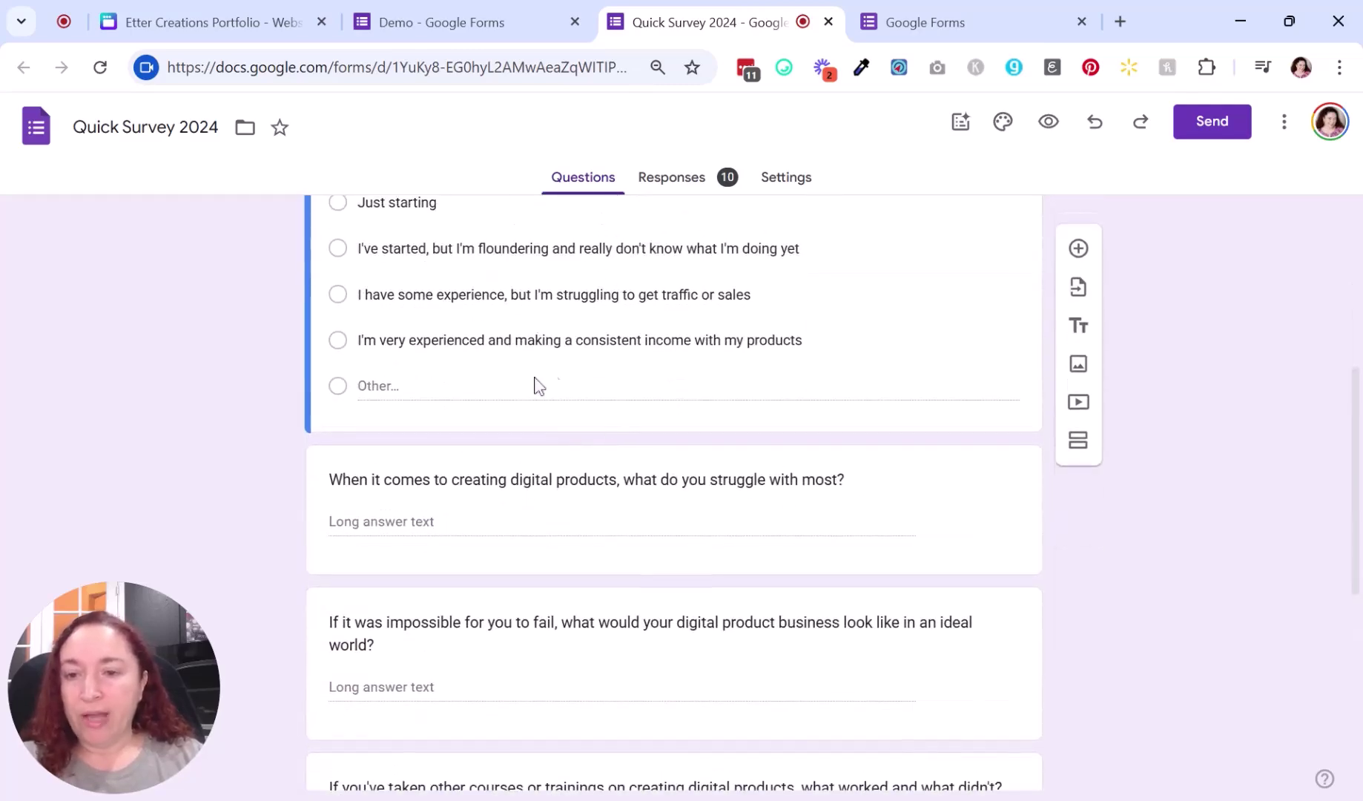
pyautogui.scroll(-2, 638, 511)
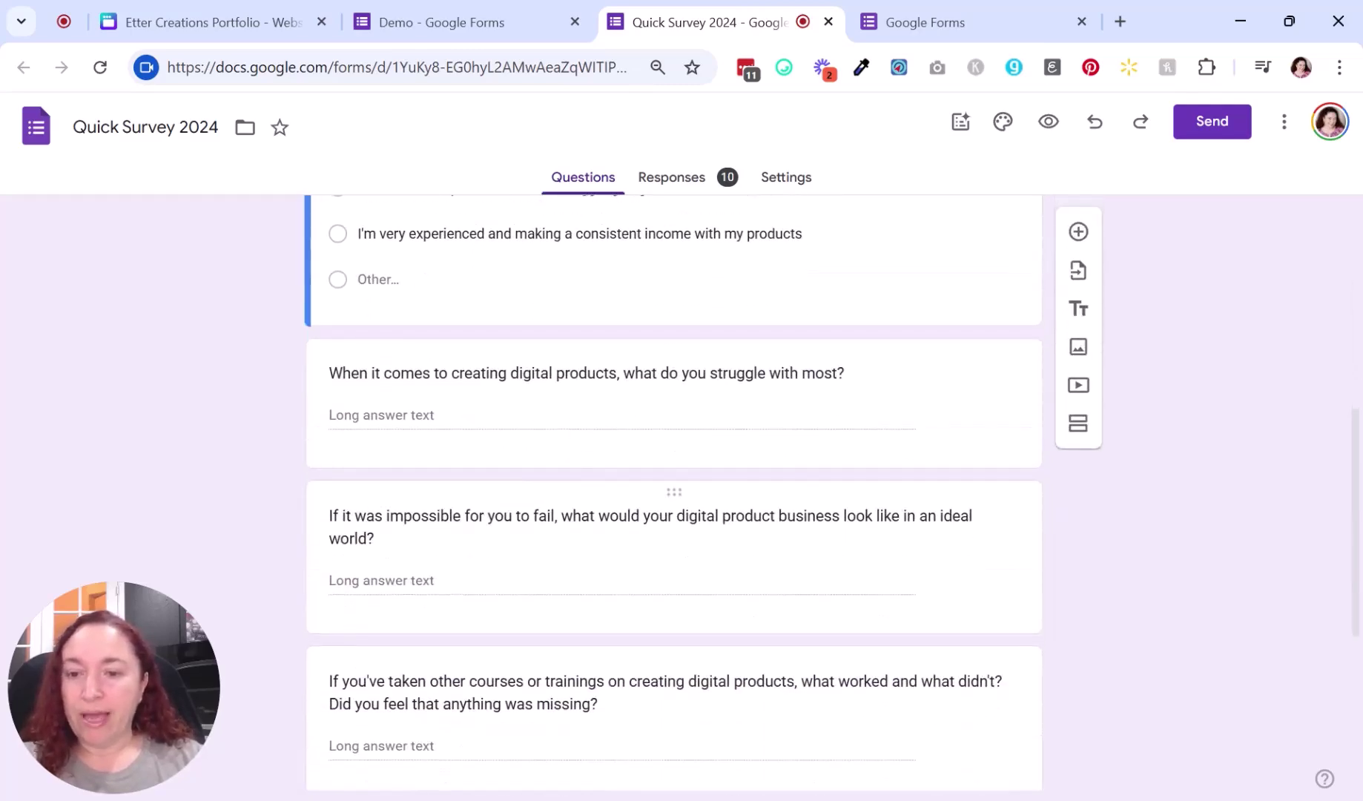
pyautogui.scroll(-6, 687, 557)
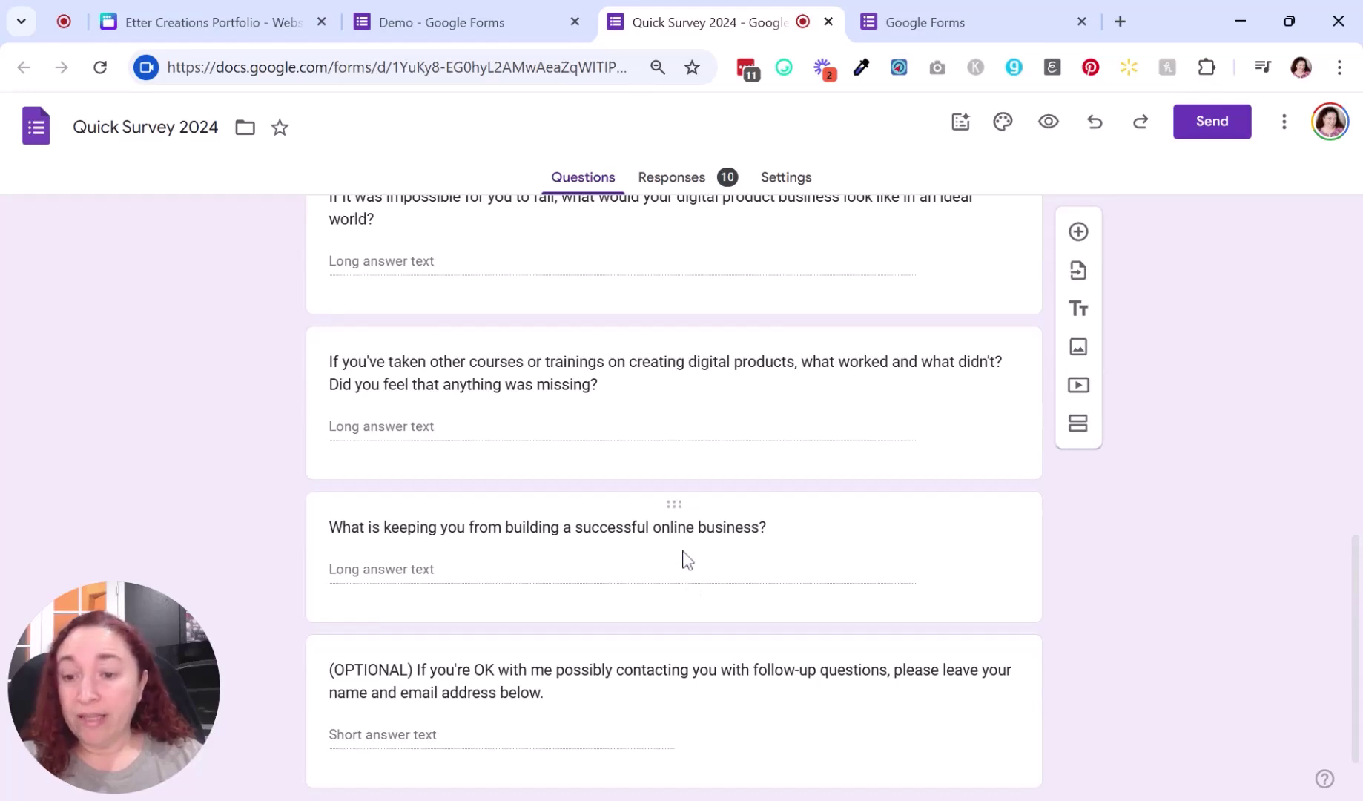
pyautogui.scroll(-1, 687, 560)
pyautogui.scroll(15, 755, 609)
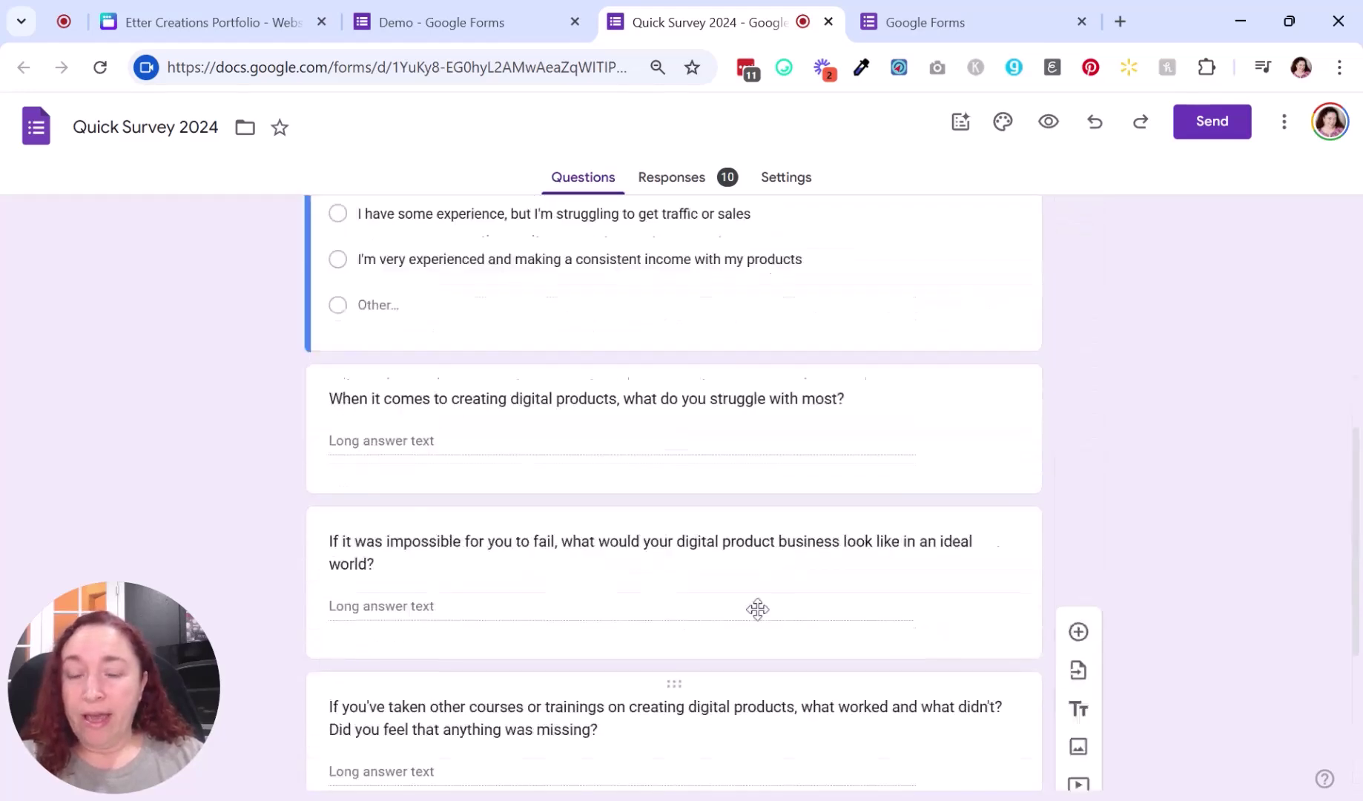
# Step: Review Quick Survey 2024's 10-response summary, scrolling through its pie chart and written answers
pyautogui.click(684, 180)
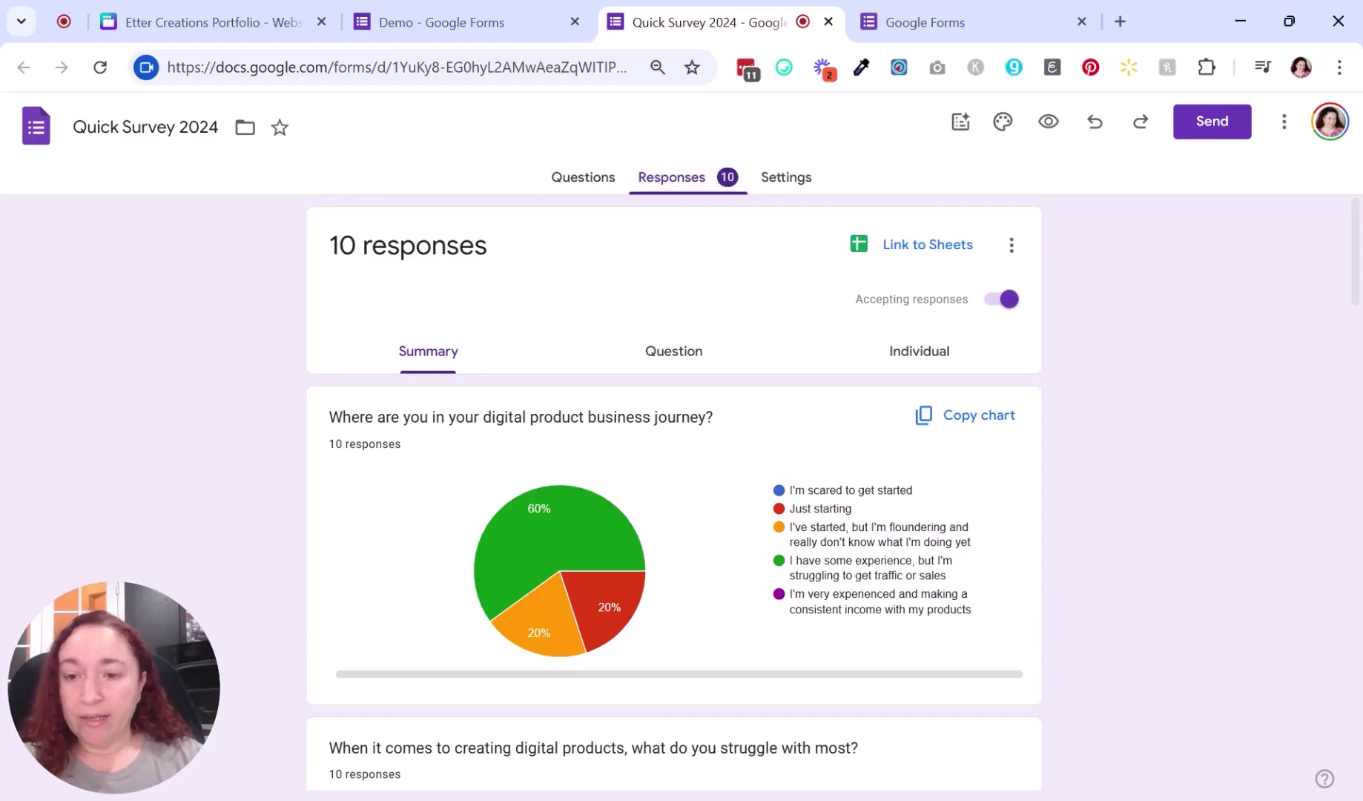
pyautogui.scroll(-2, 271, 418)
pyautogui.scroll(2, 265, 425)
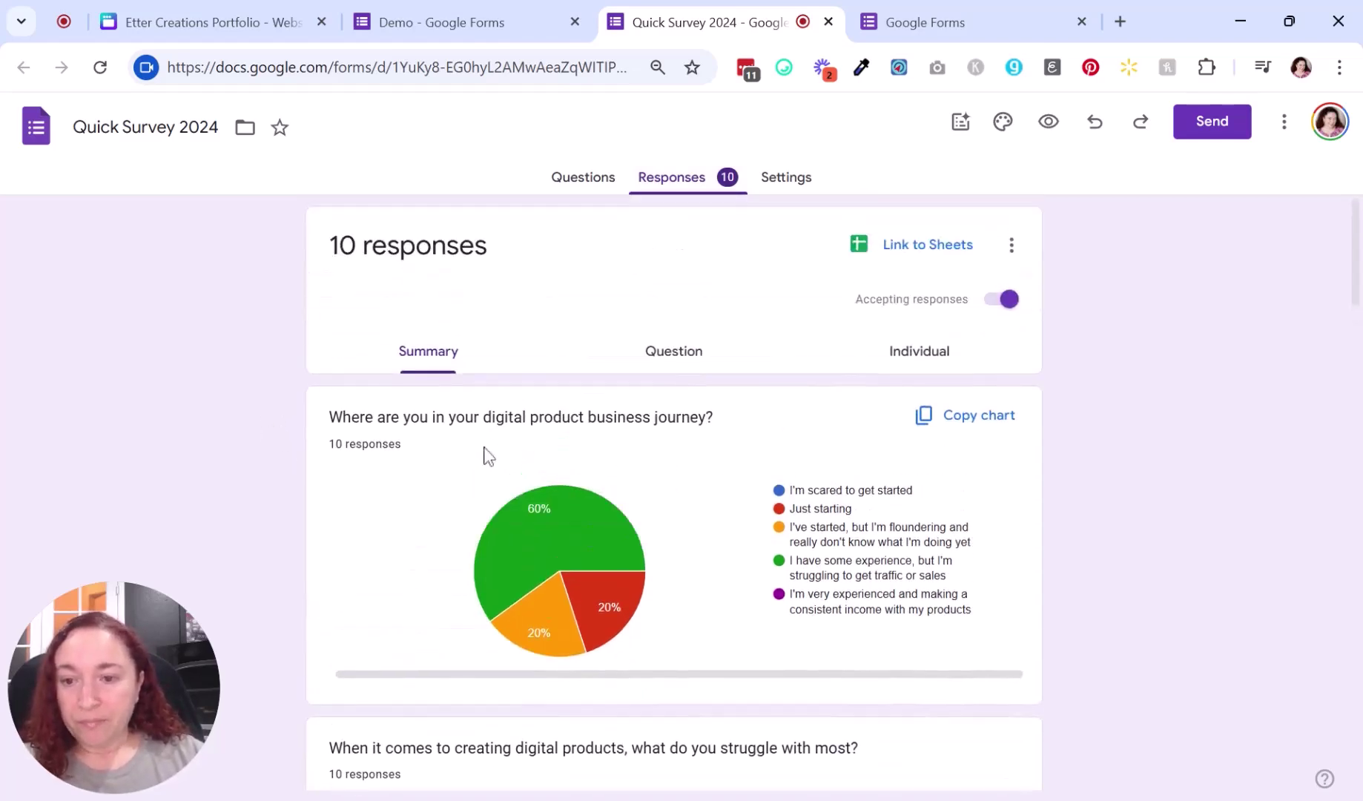
pyautogui.scroll(-1, 750, 489)
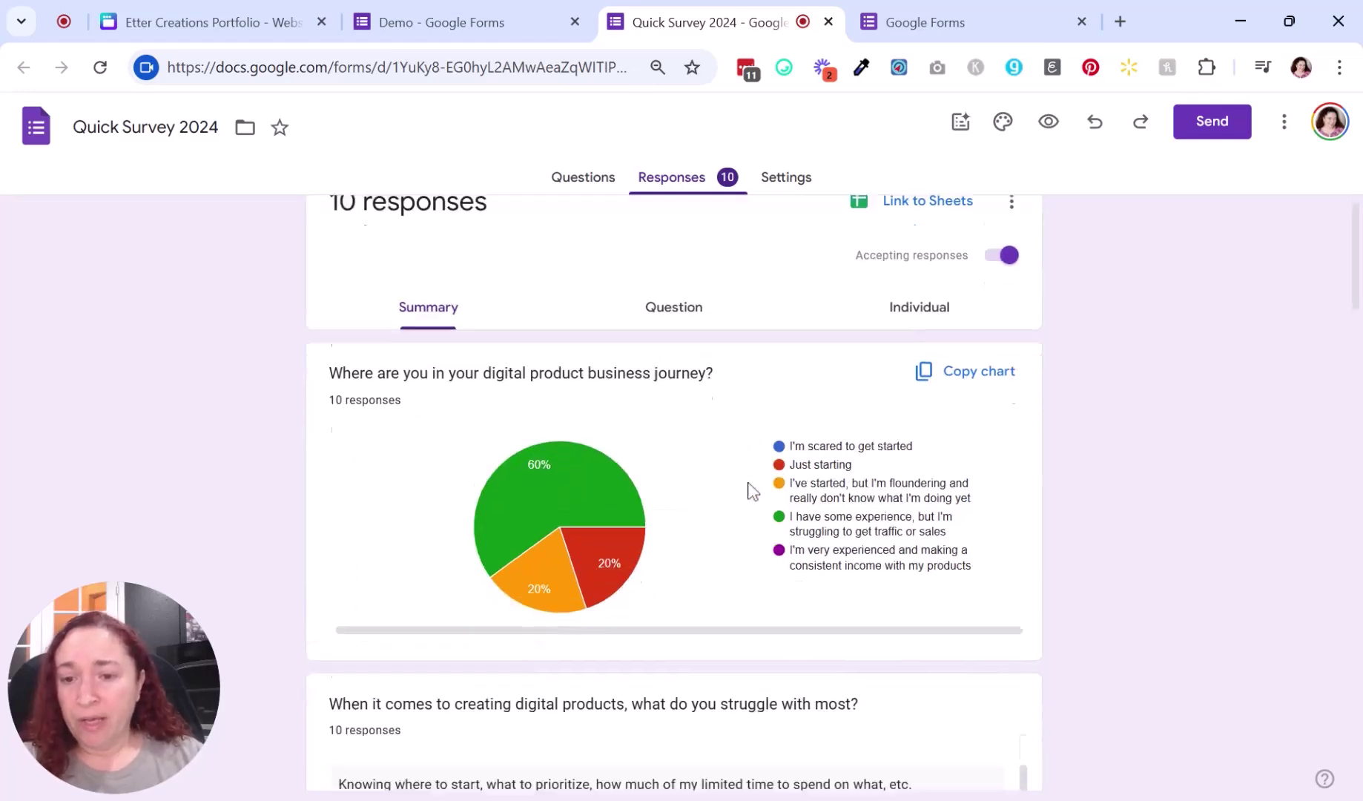
pyautogui.scroll(-1, 752, 491)
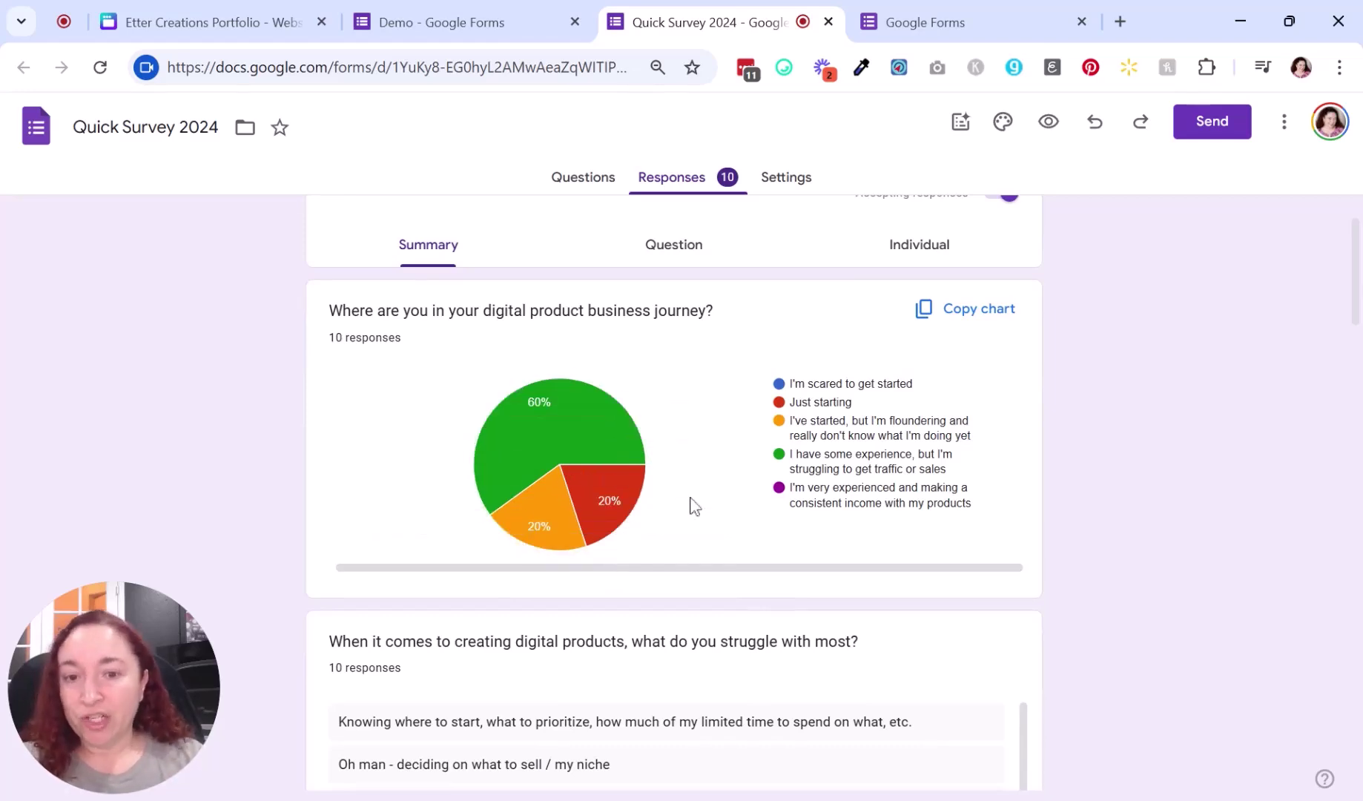
pyautogui.moveTo(586, 435)
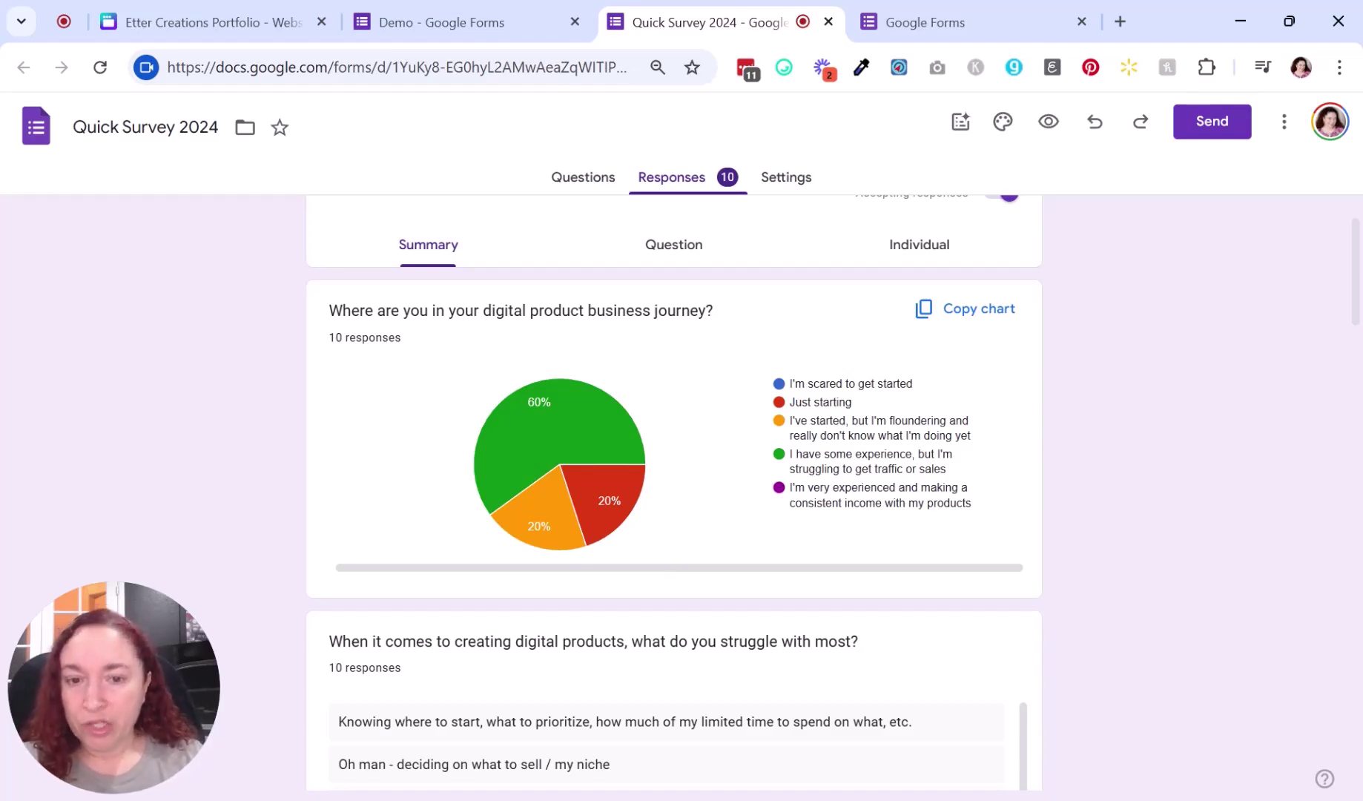
pyautogui.scroll(-2, 782, 533)
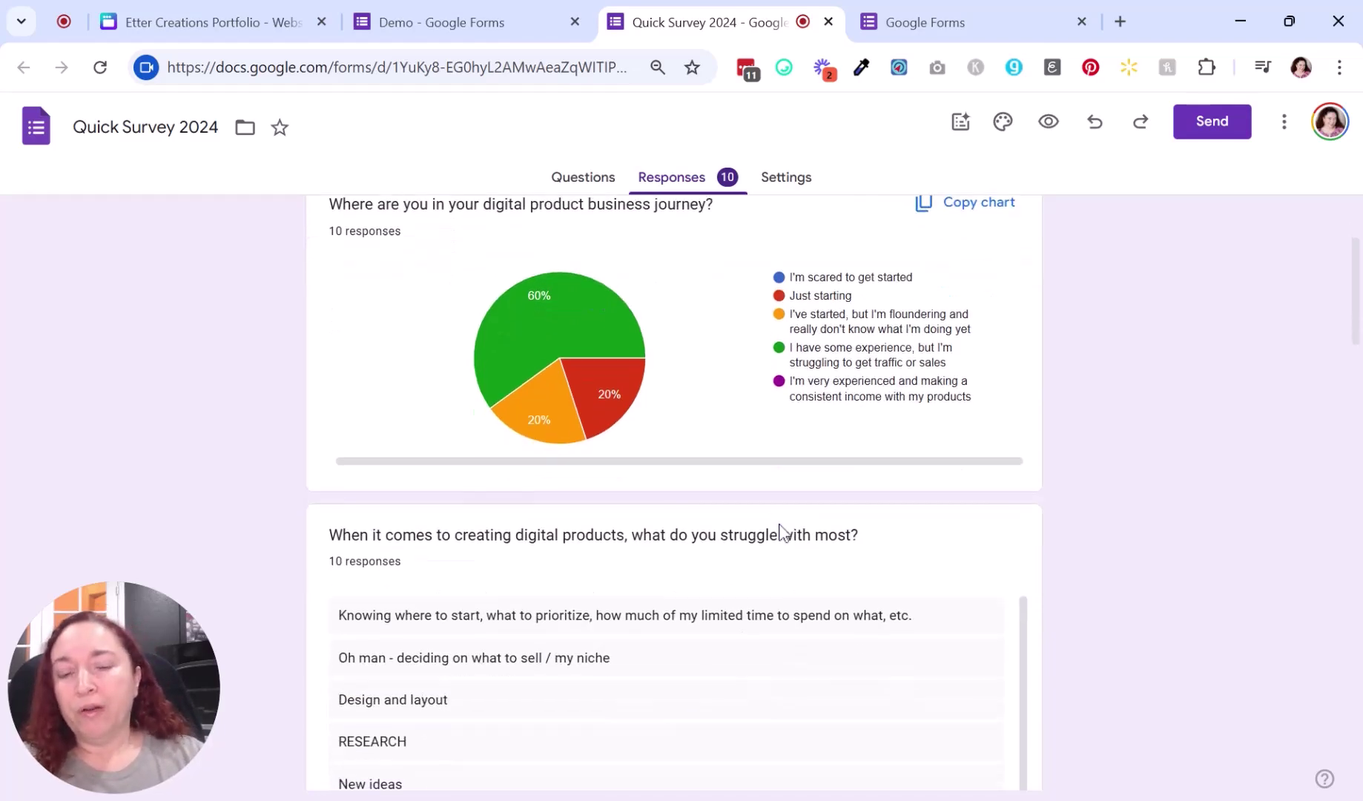
pyautogui.scroll(2, 782, 533)
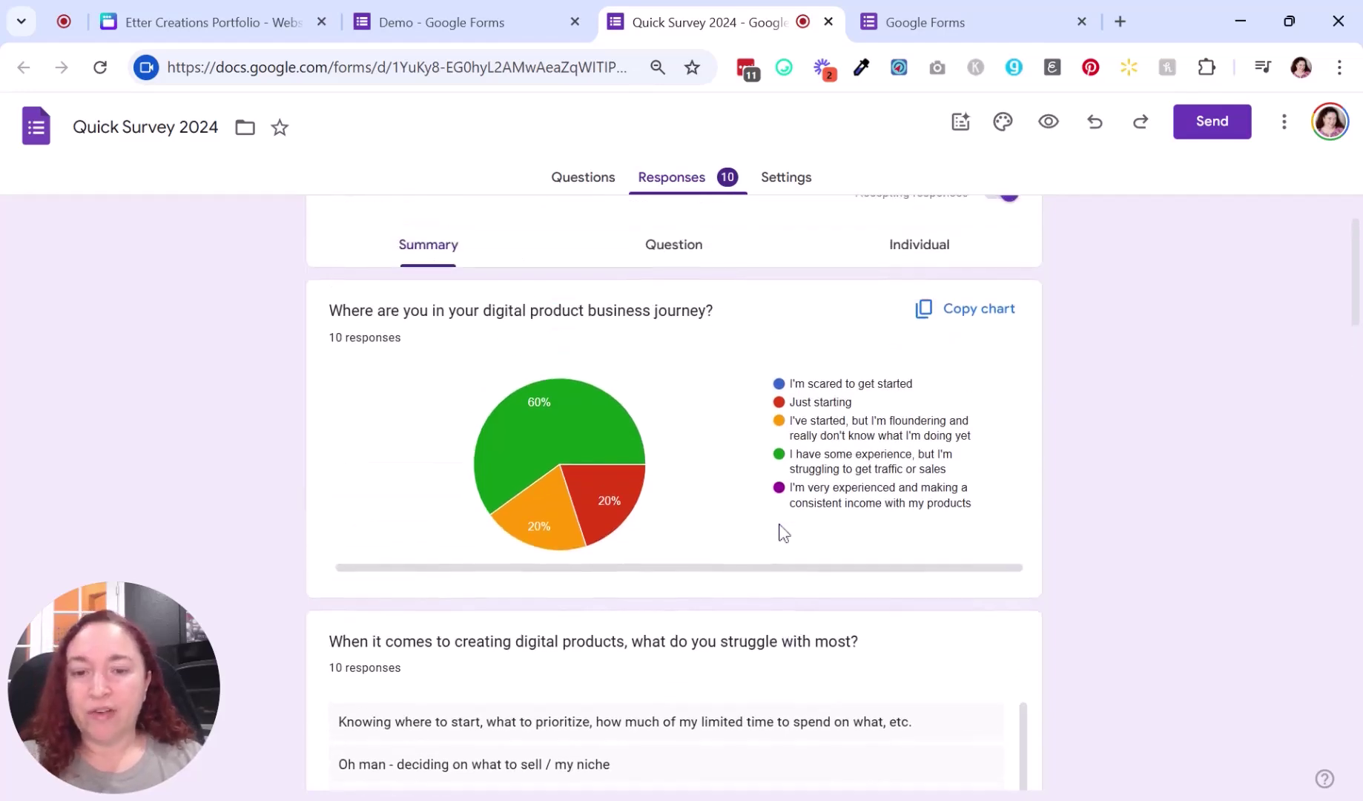
pyautogui.scroll(-3, 760, 499)
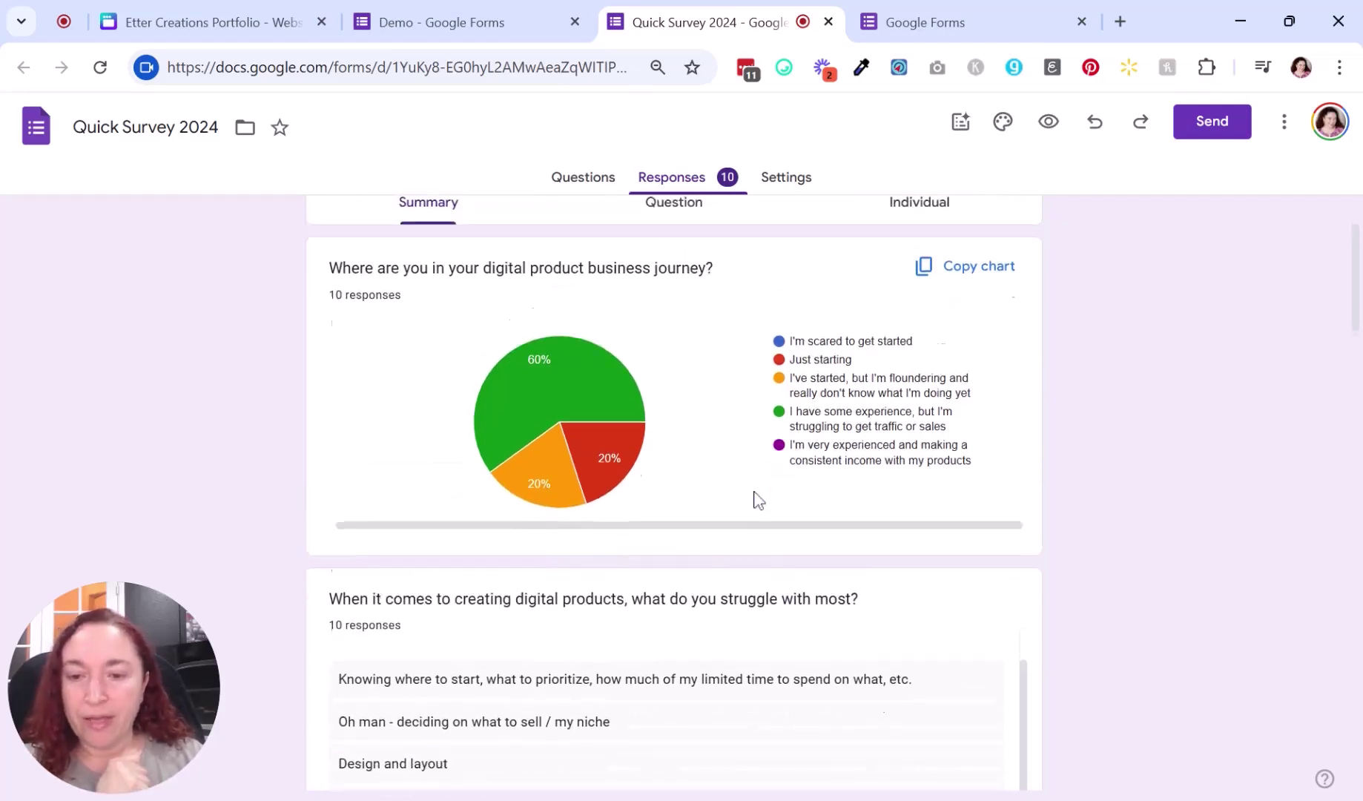
pyautogui.scroll(-1, 645, 497)
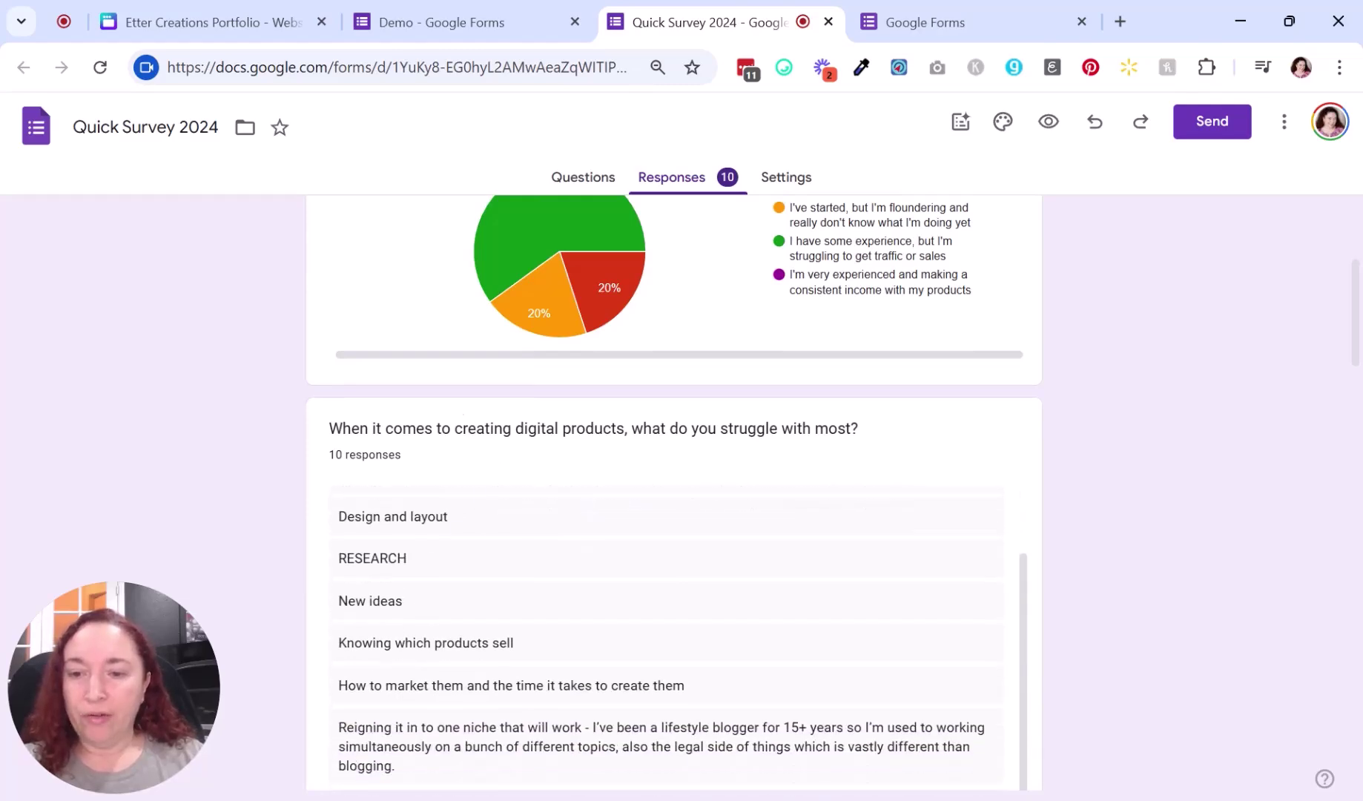
pyautogui.scroll(-2, 487, 453)
pyautogui.scroll(1, 462, 439)
pyautogui.scroll(-5, 484, 405)
pyautogui.scroll(-5, 489, 471)
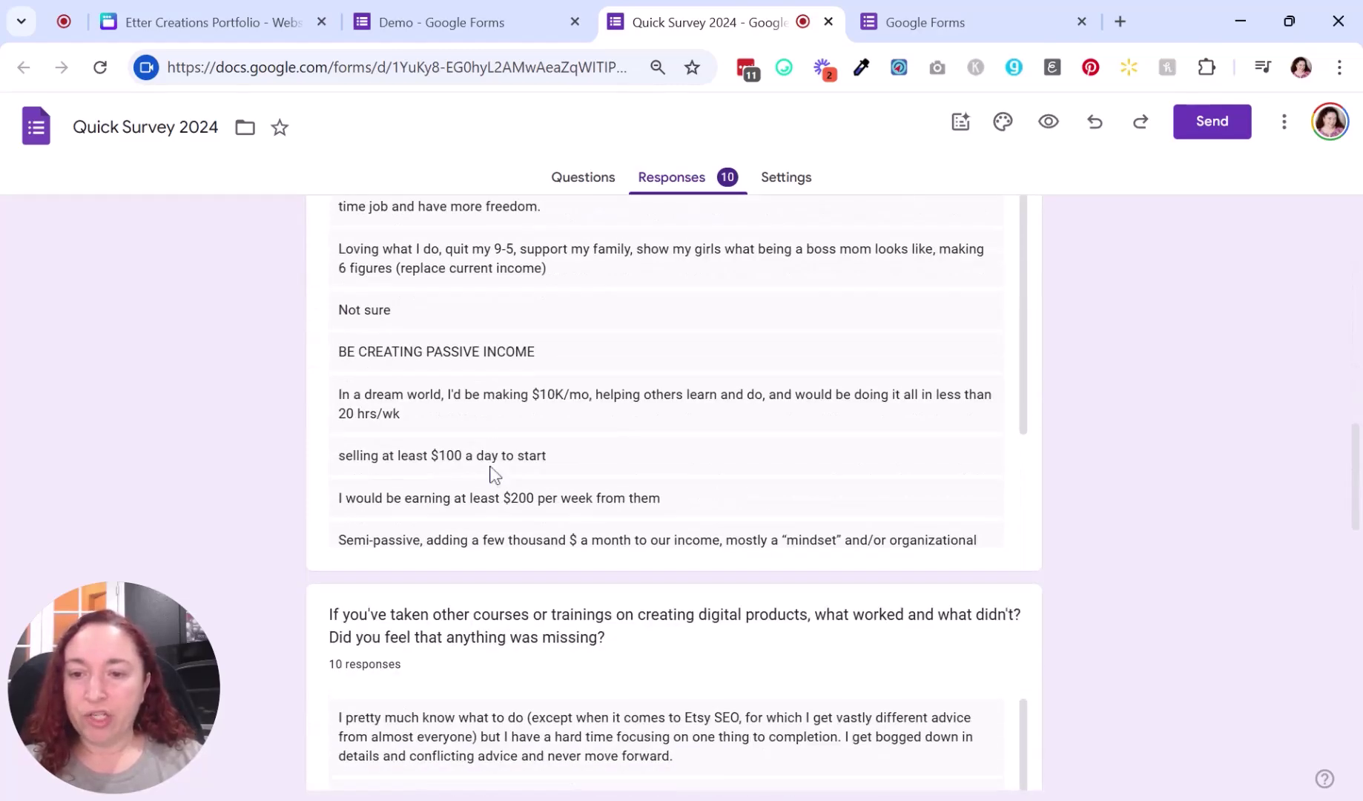
pyautogui.scroll(4, 490, 442)
pyautogui.scroll(-4, 490, 441)
pyautogui.scroll(-3, 497, 519)
pyautogui.scroll(-4, 505, 554)
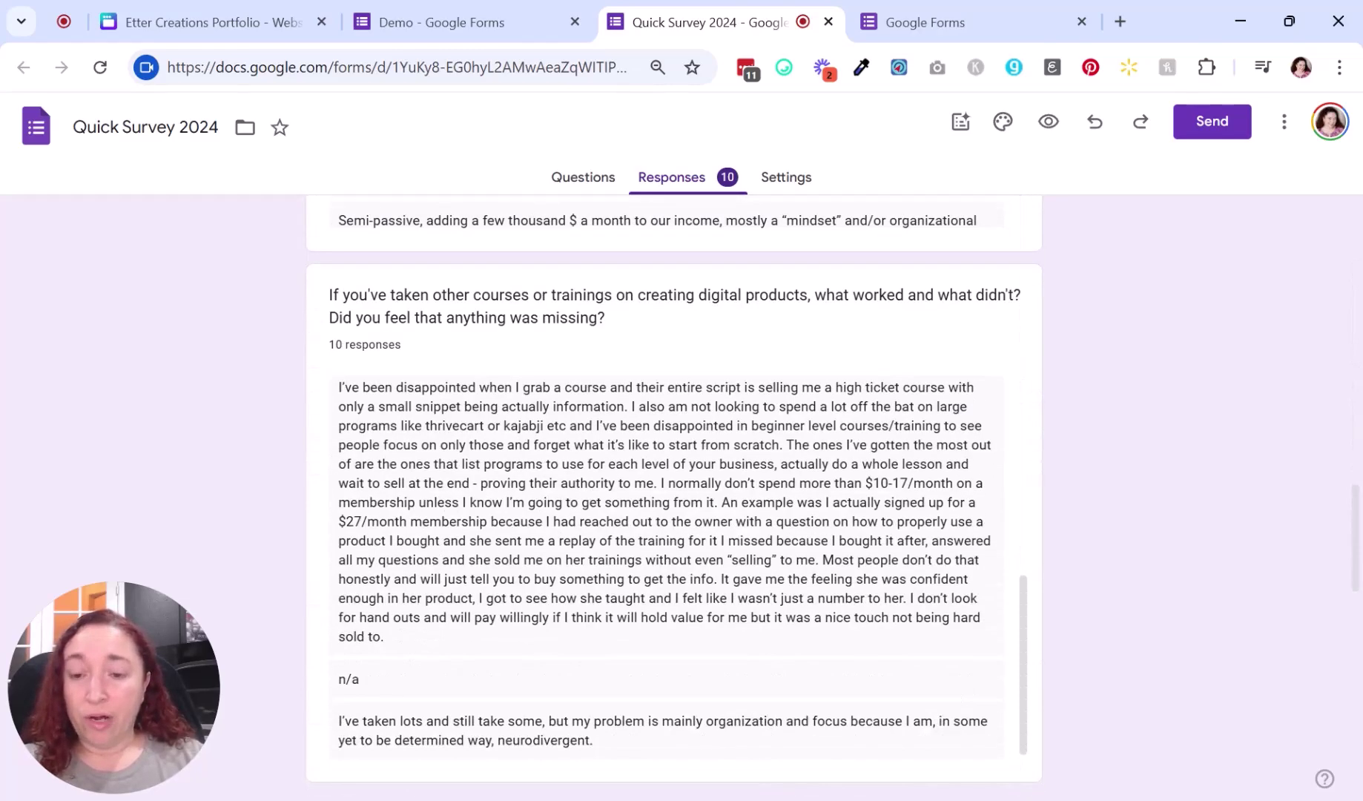
pyautogui.scroll(4, 520, 566)
pyautogui.scroll(12, 530, 549)
pyautogui.scroll(3, 523, 511)
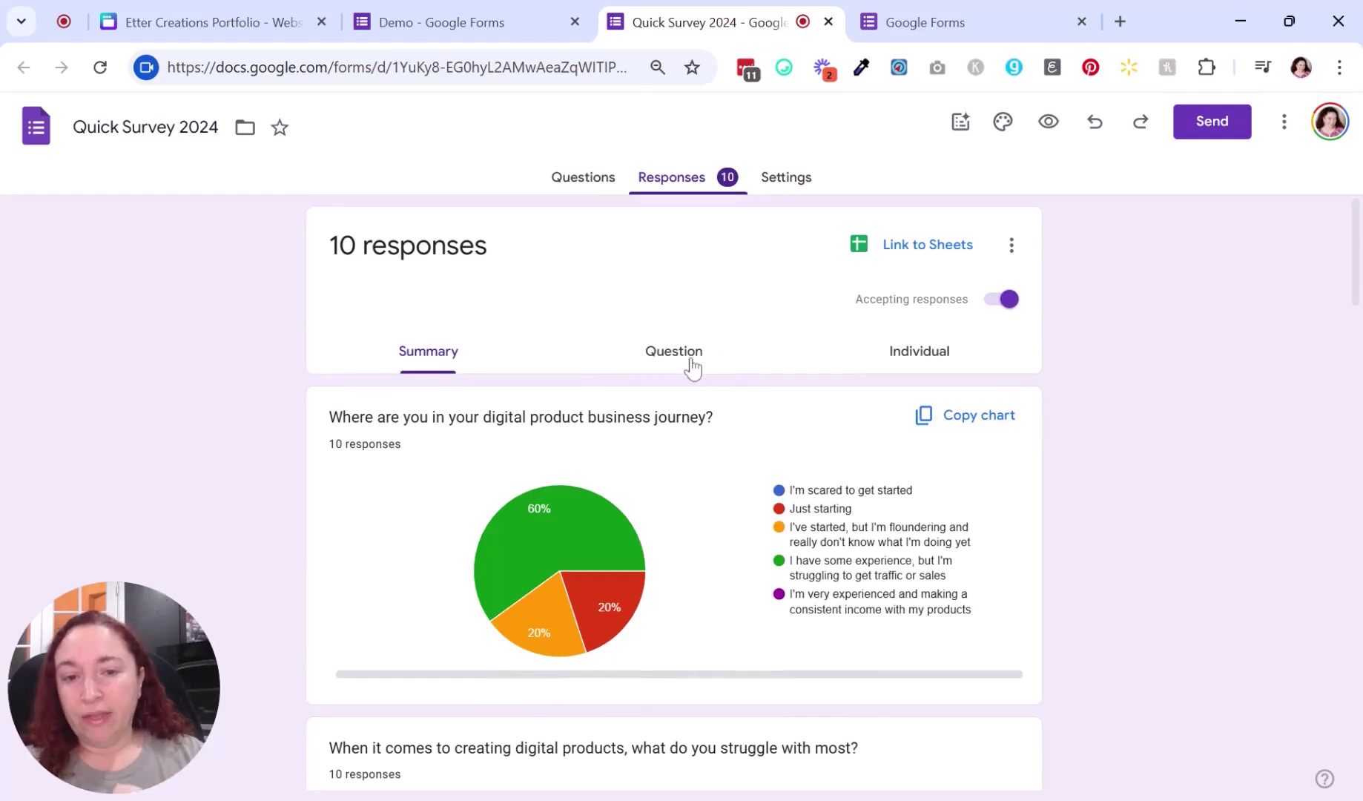
# Step: Switch to the Individual view and read through response 3
pyautogui.click(921, 359)
pyautogui.click(441, 368)
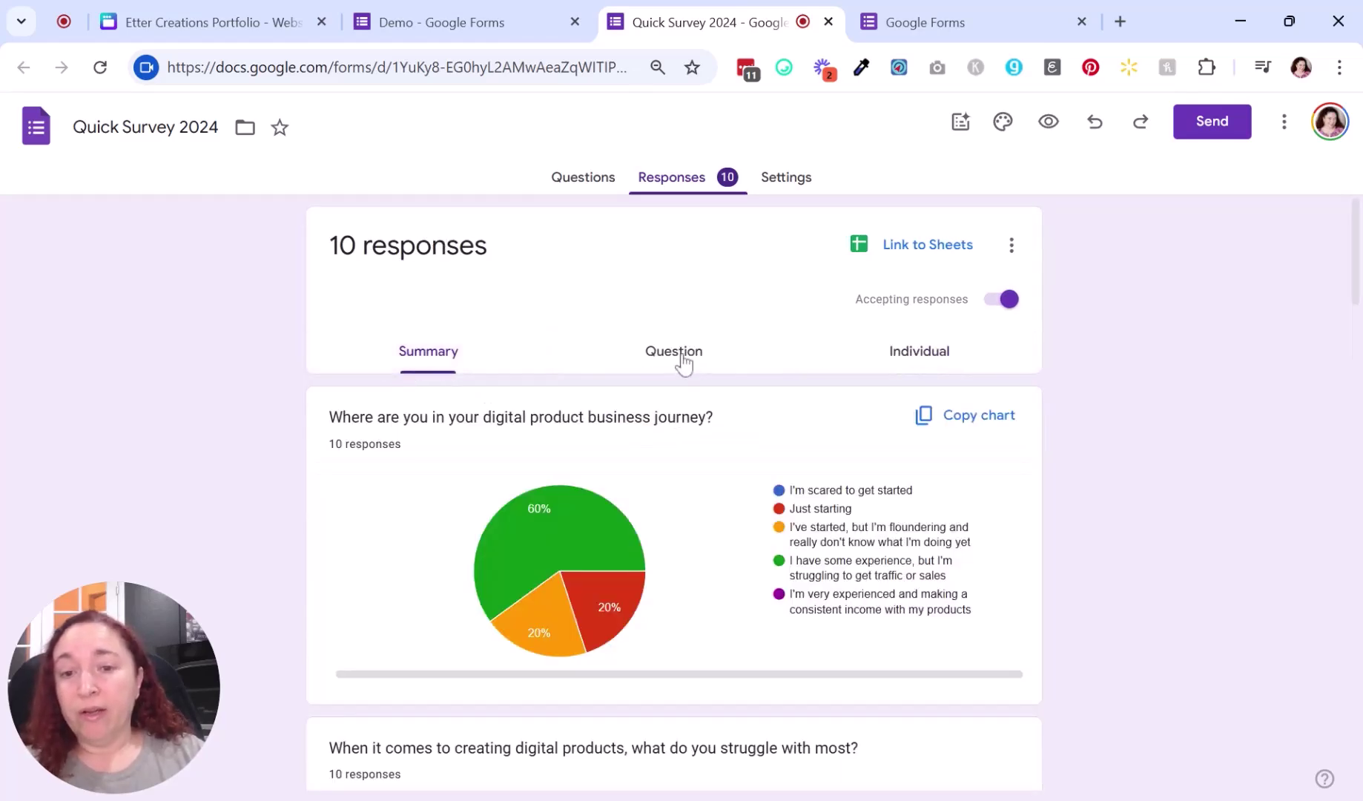
pyautogui.click(923, 358)
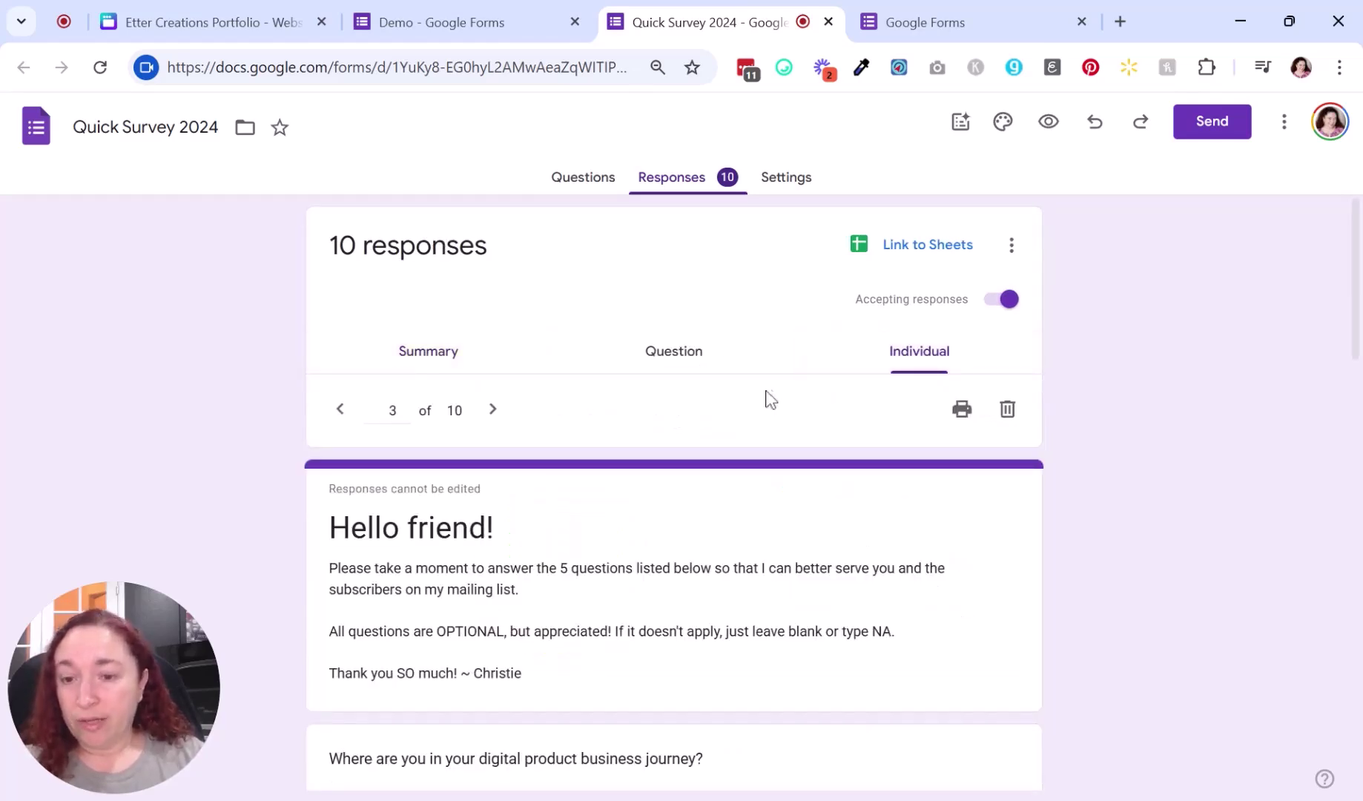
pyautogui.scroll(-4, 612, 490)
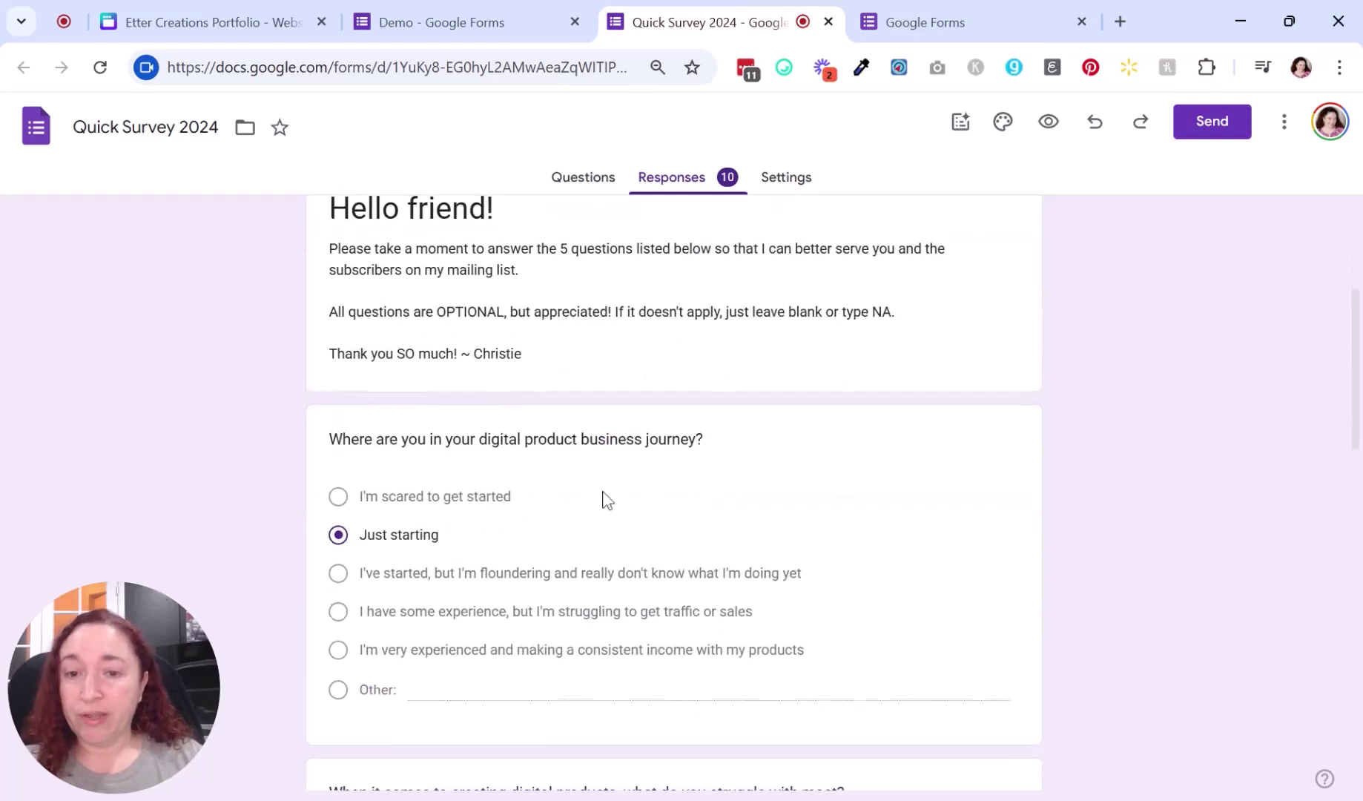
pyautogui.scroll(-3, 605, 500)
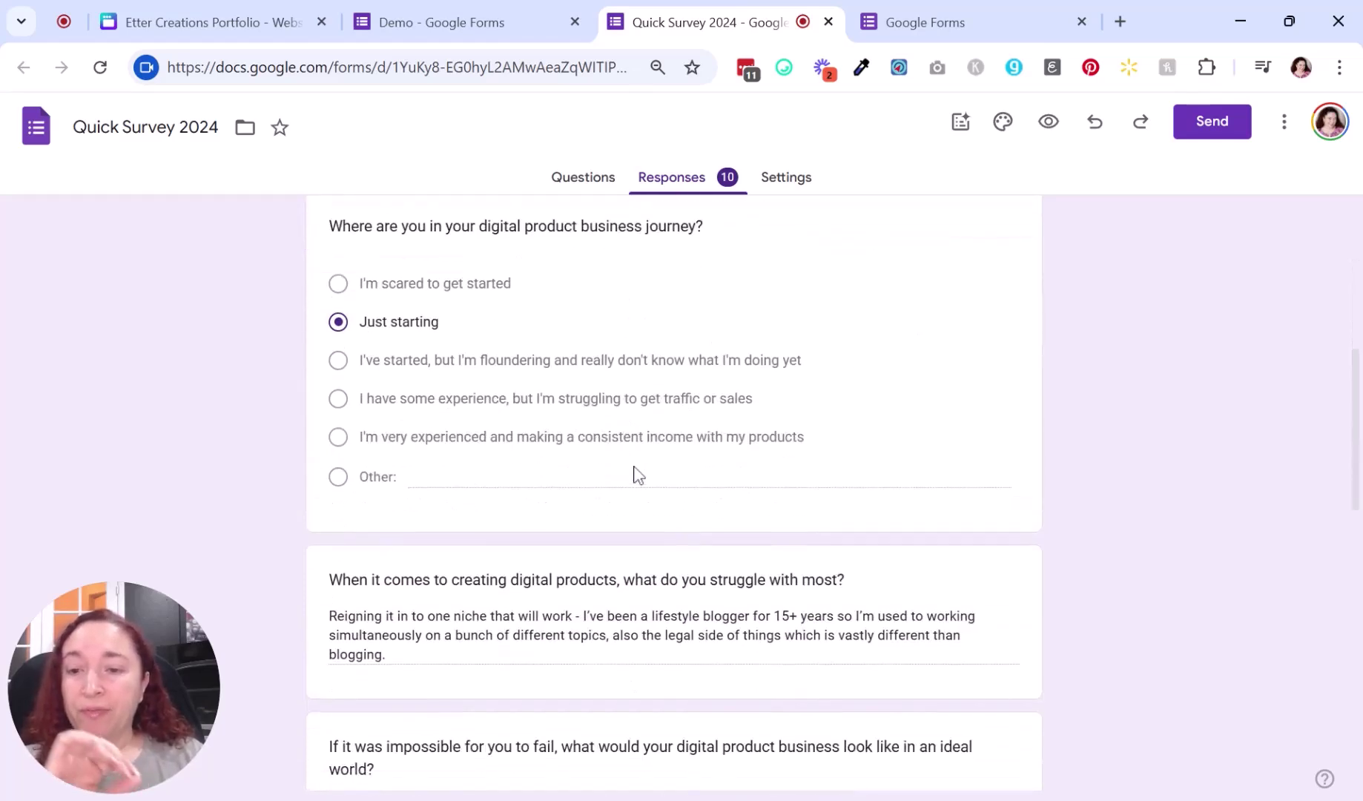
pyautogui.scroll(-2, 635, 475)
pyautogui.scroll(-2, 463, 460)
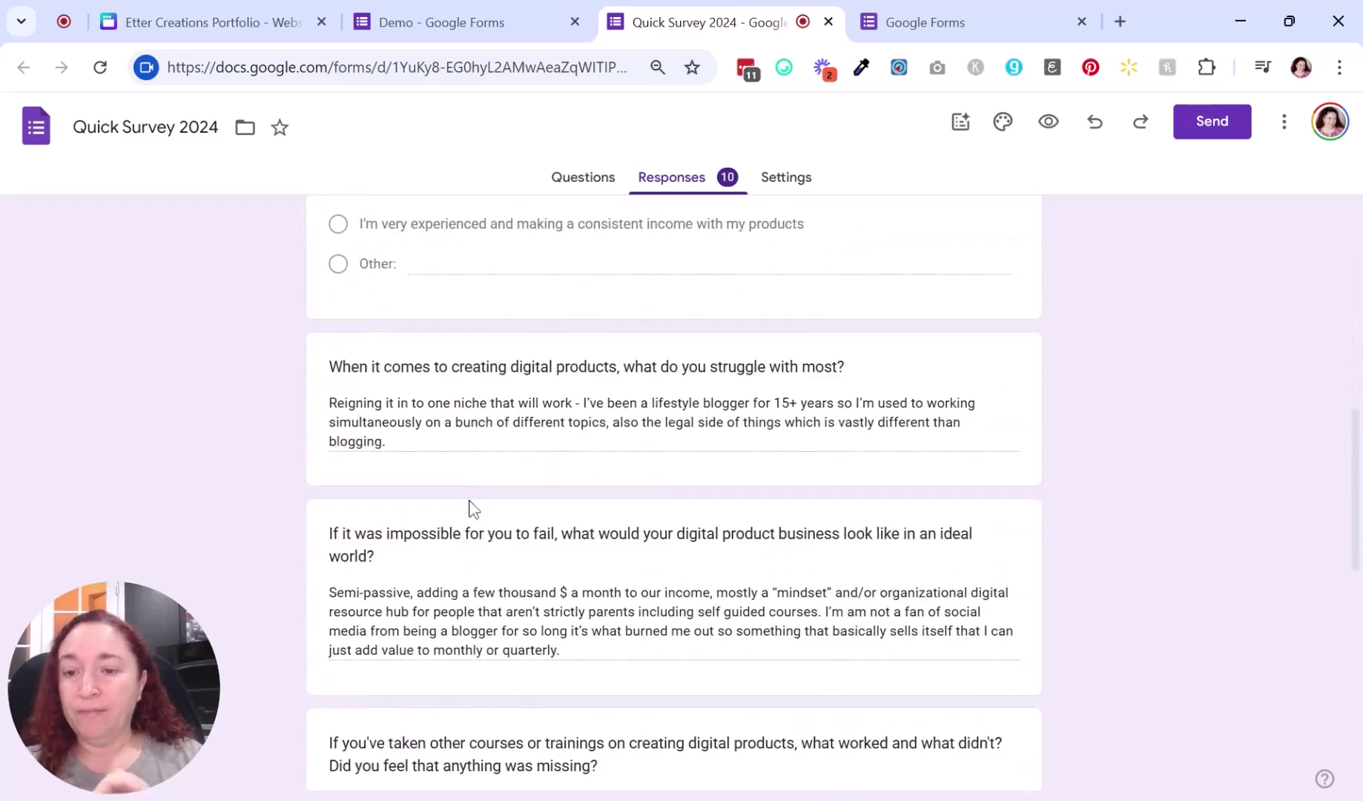
pyautogui.scroll(-5, 469, 509)
pyautogui.scroll(10, 532, 542)
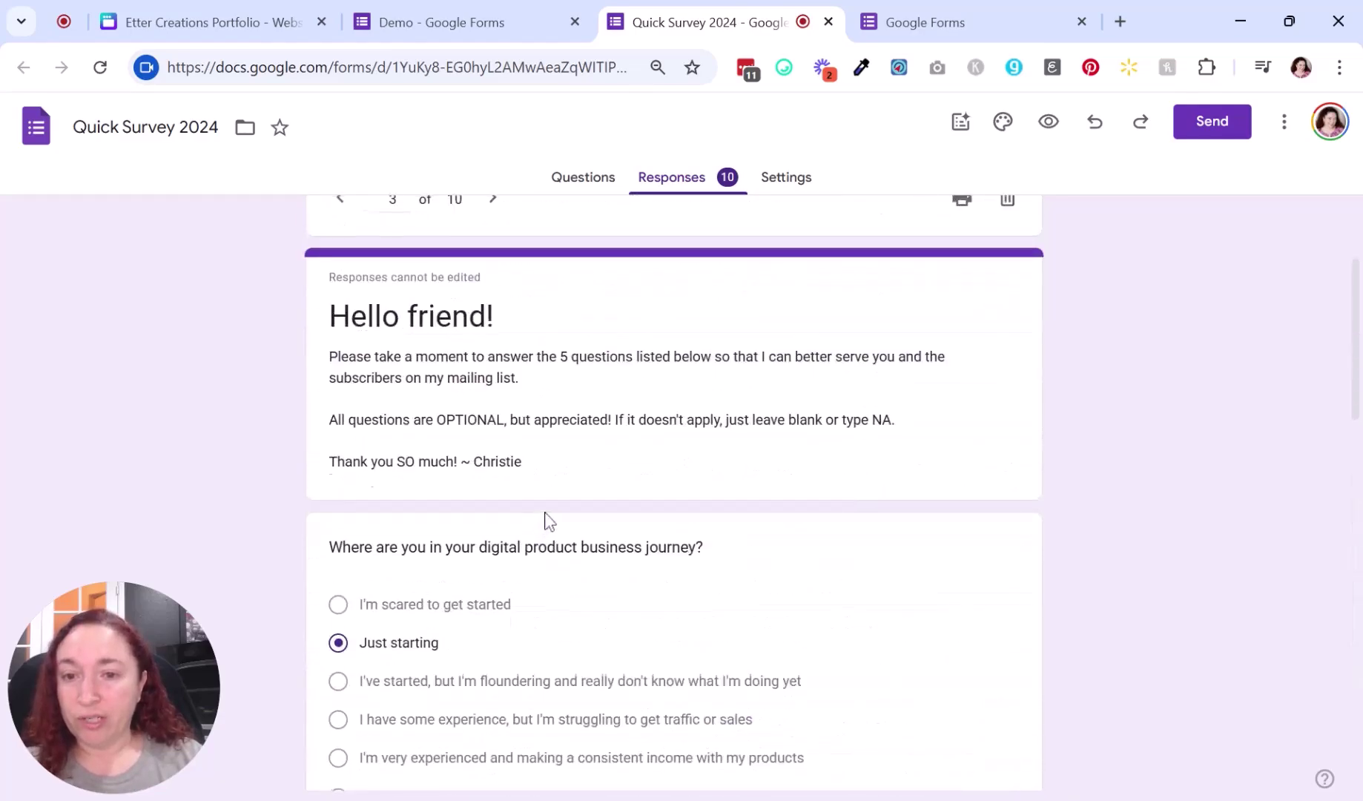
pyautogui.scroll(3, 549, 519)
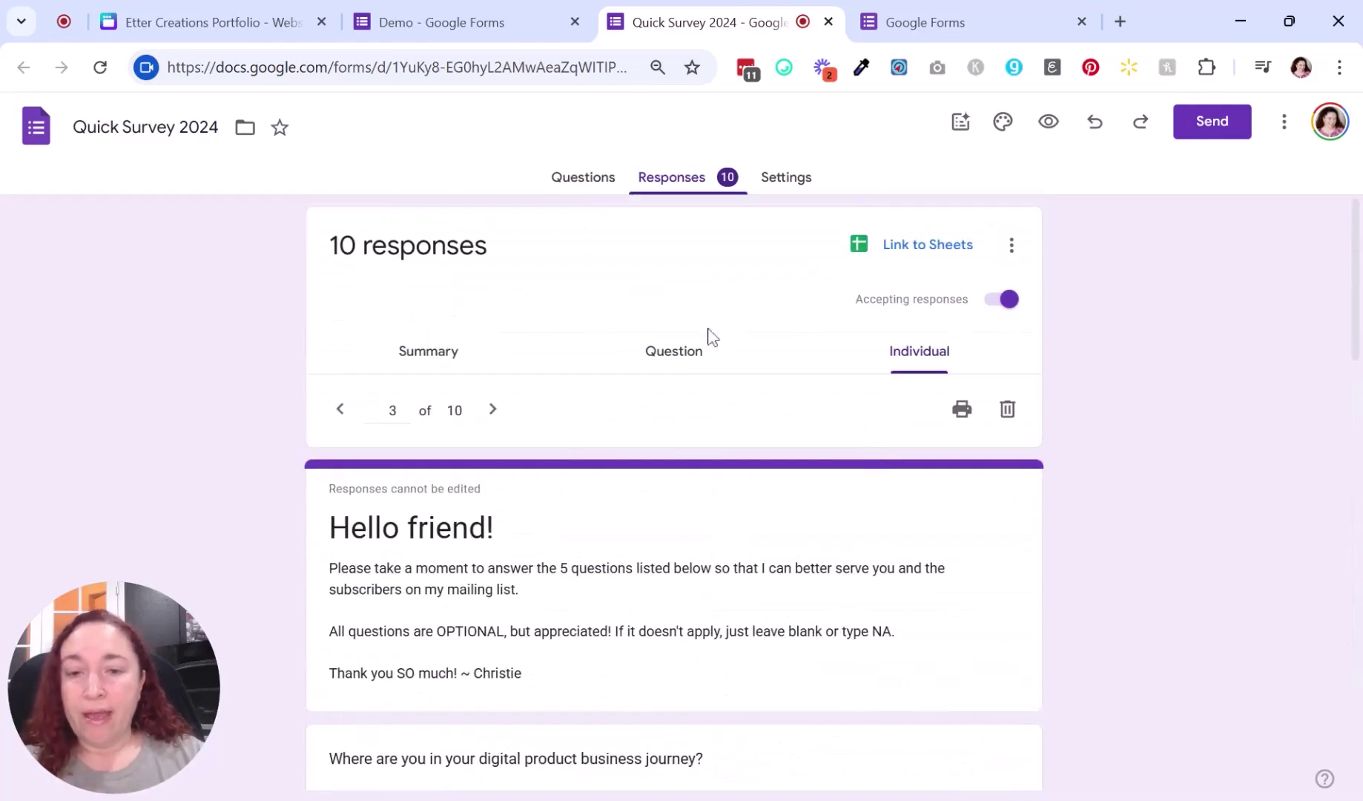
# Step: View answers by question: 6 struggling with traffic or sales, 2 just starting, 2 floundering
pyautogui.click(671, 364)
pyautogui.scroll(-3, 523, 512)
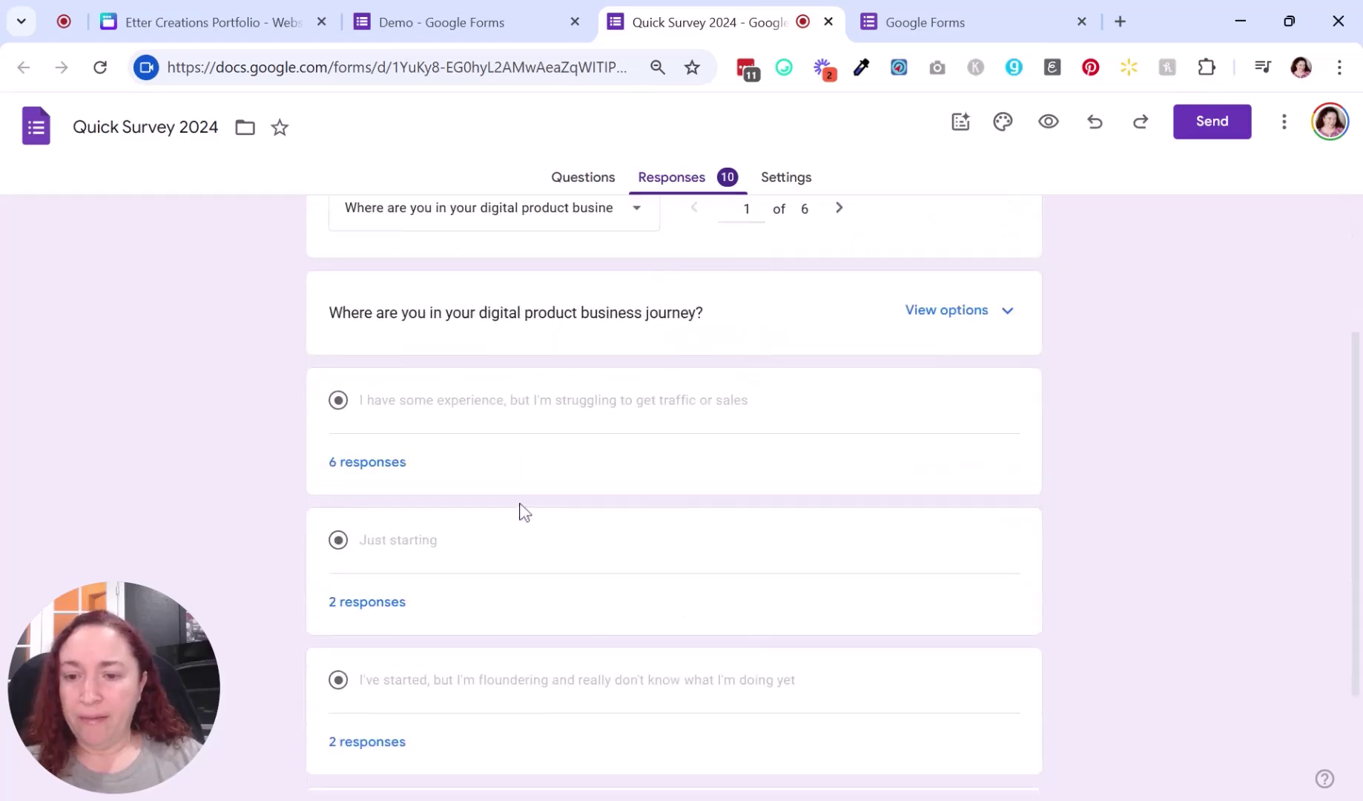
pyautogui.scroll(-2, 505, 504)
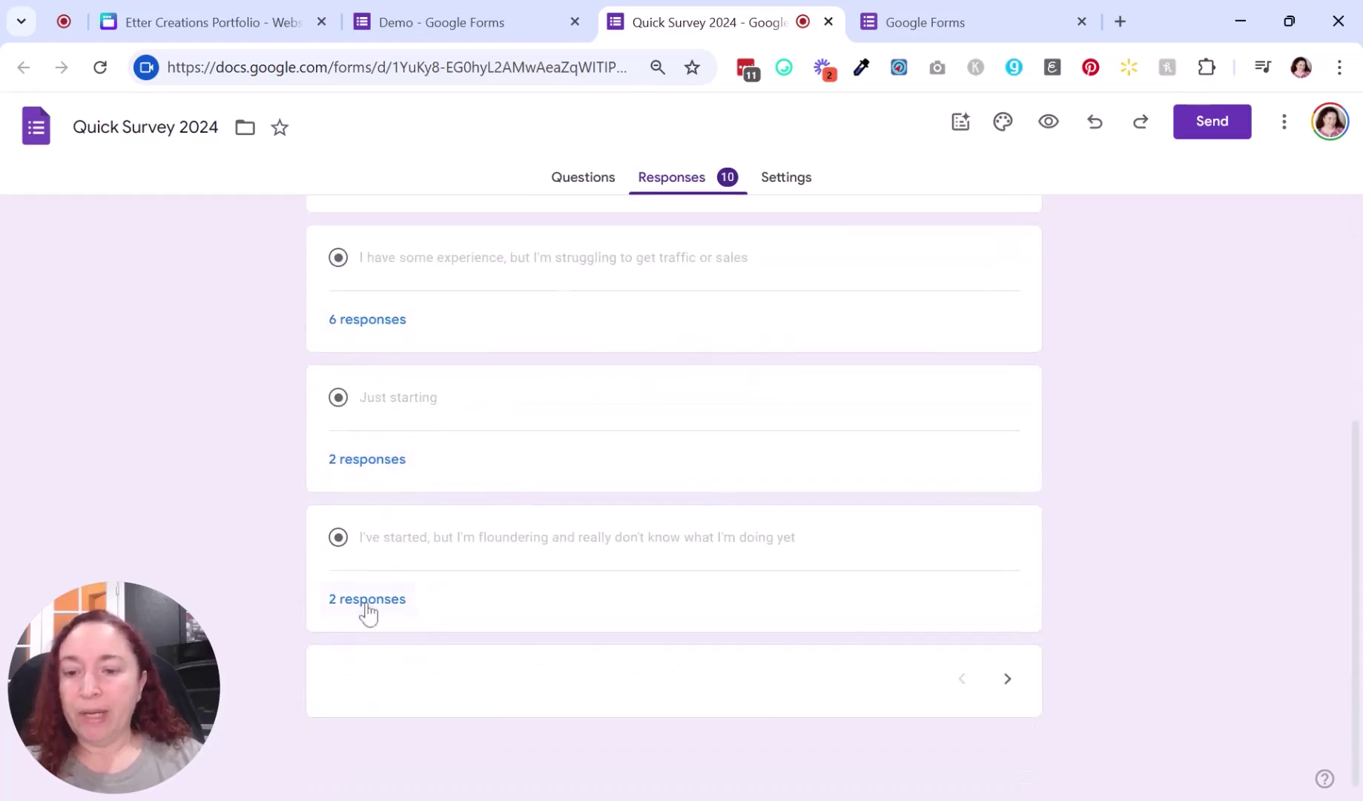
pyautogui.scroll(5, 378, 593)
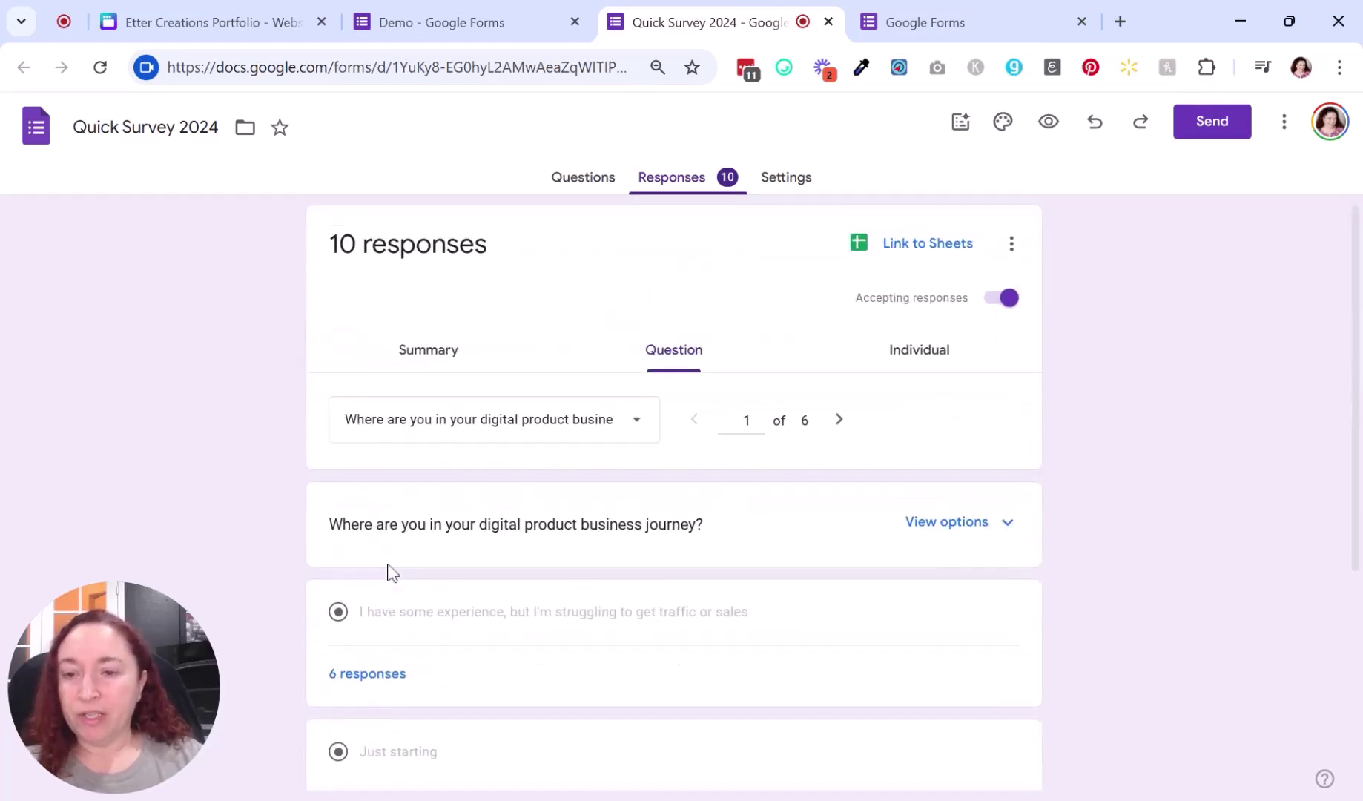
# Step: Leave the survey responses and return to the Questions view of the form
pyautogui.click(573, 184)
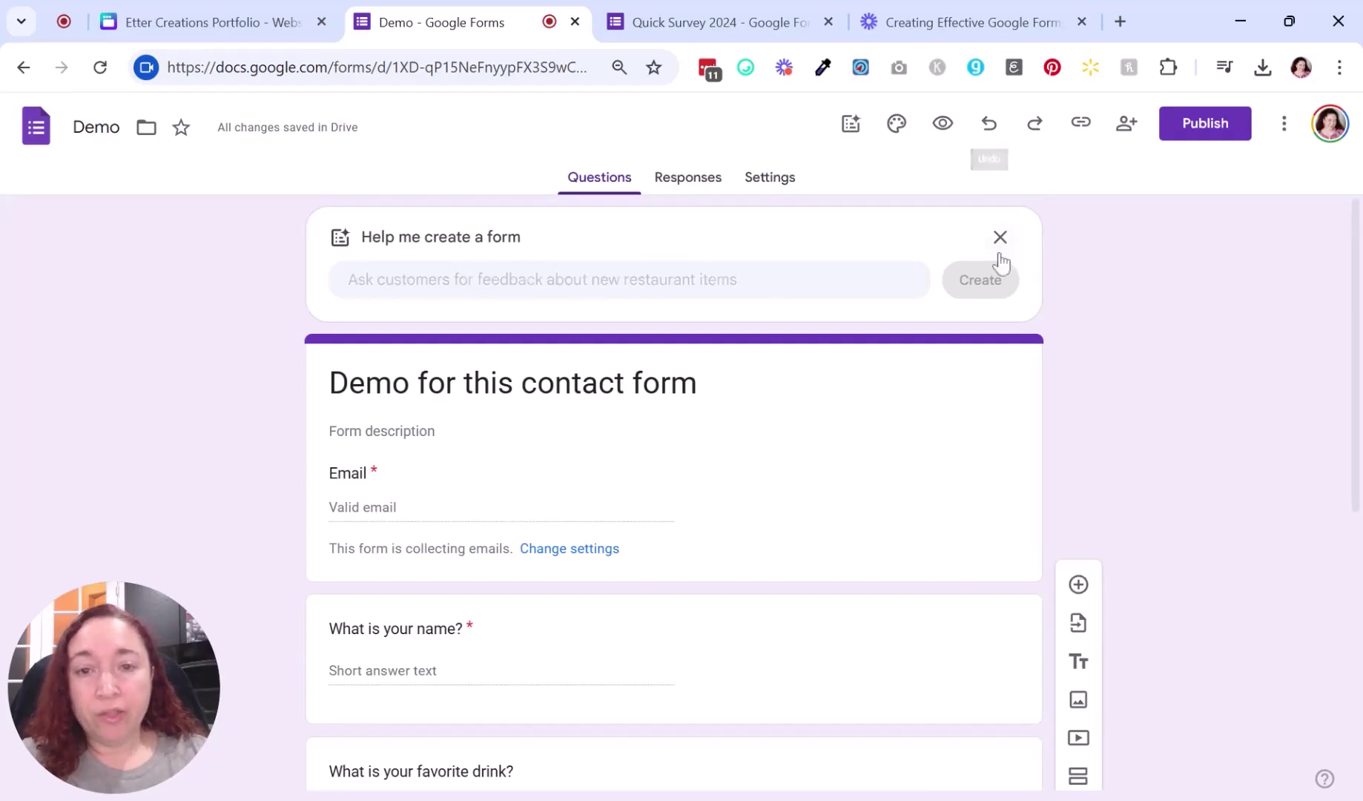
# Step: Publish the Demo form to anyone with the link and dismiss the response management tip
pyautogui.click(1199, 133)
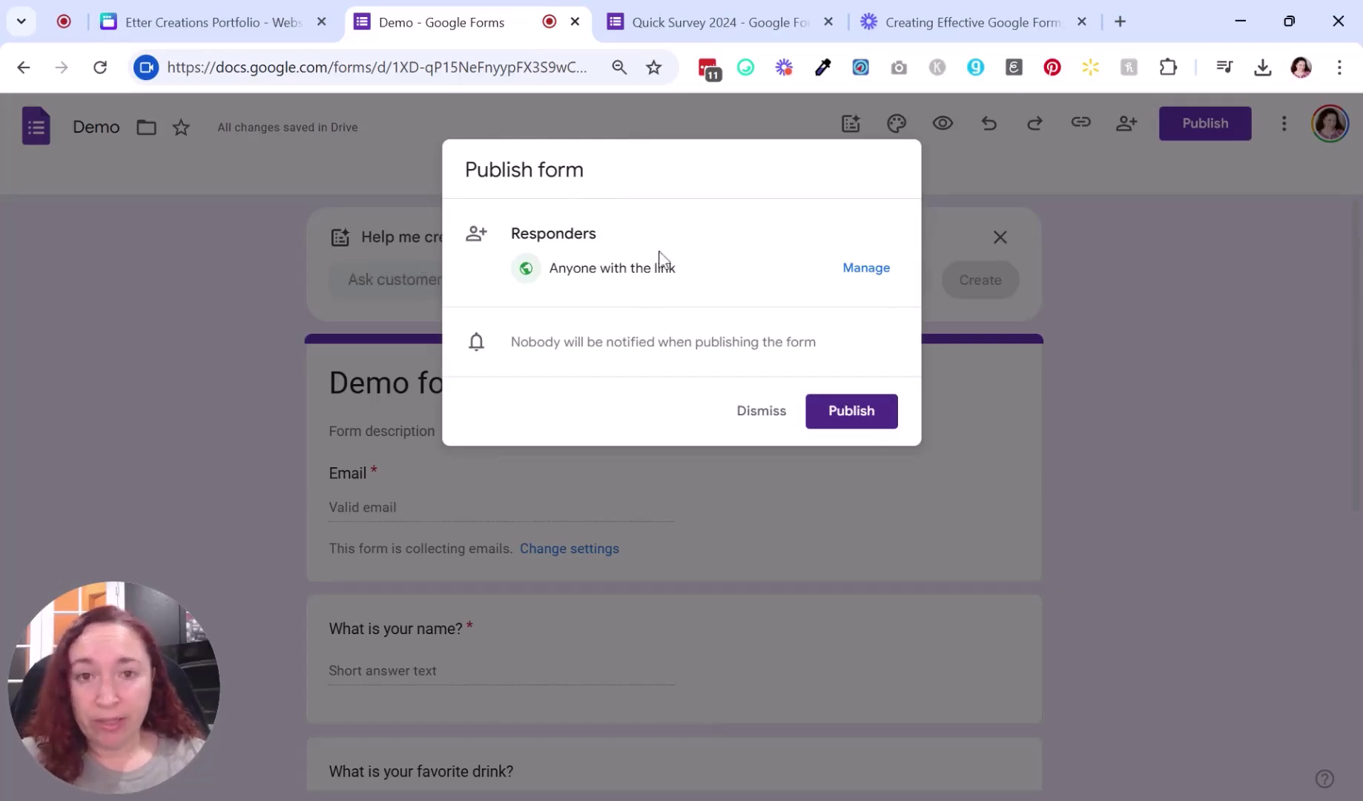
pyautogui.click(852, 422)
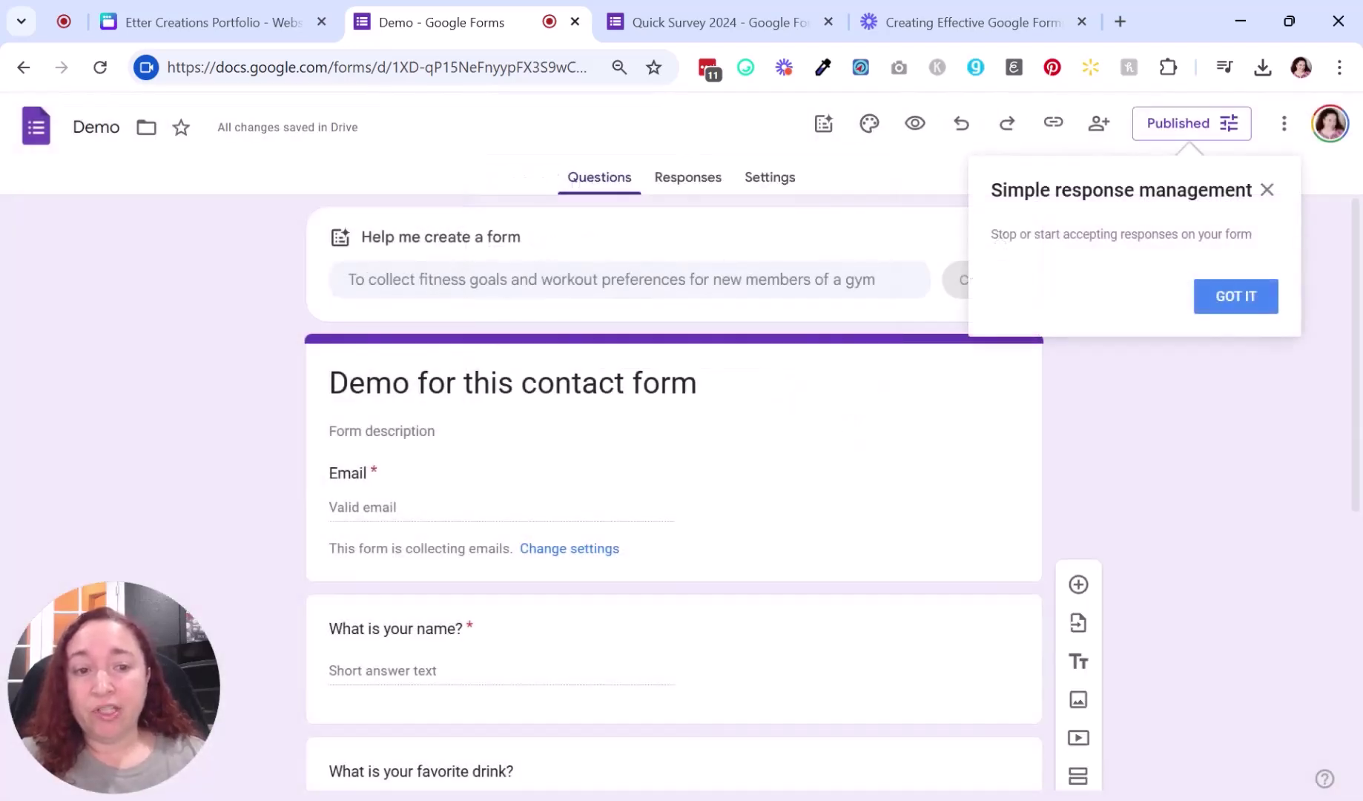
pyautogui.click(1222, 298)
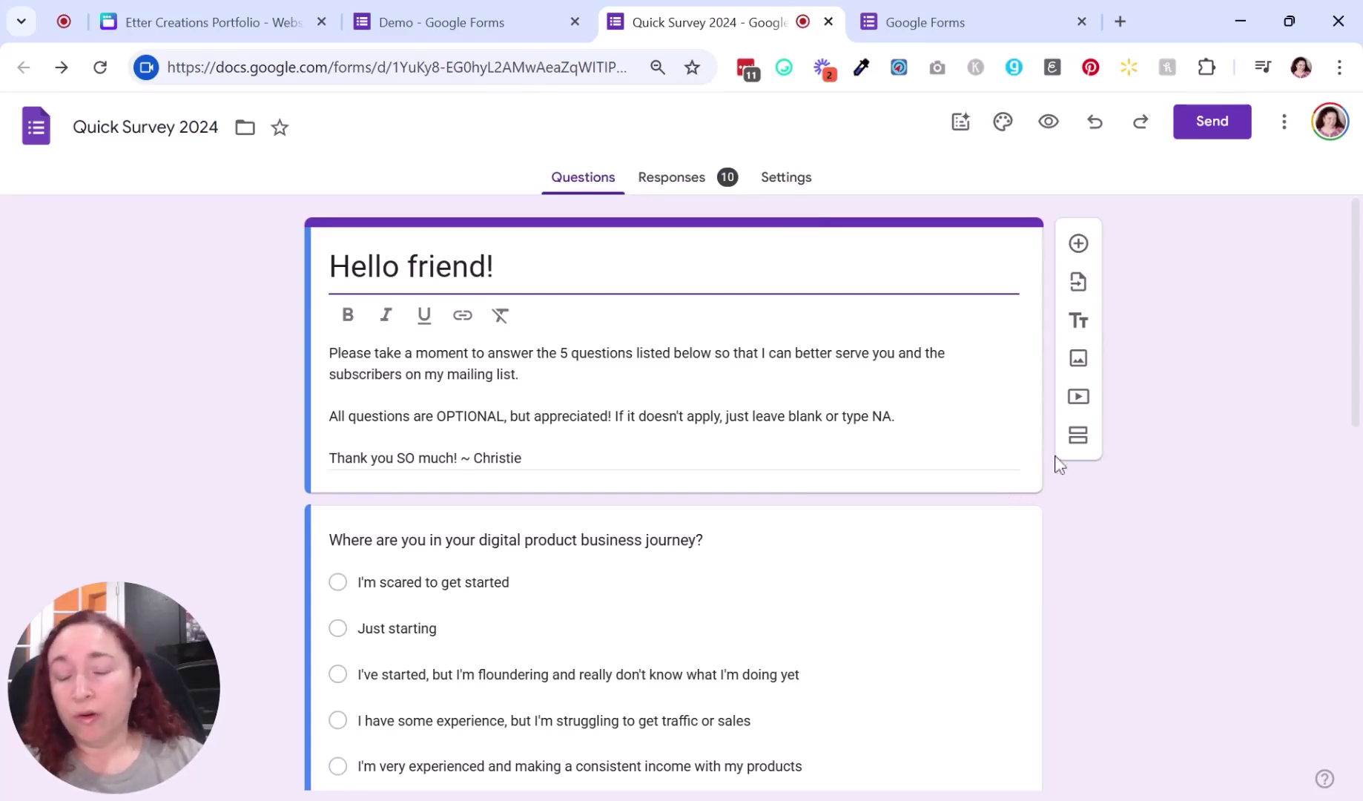
# Step: Generate a shortened forms.gle link for Quick Survey 2024 in the Send dialog, then close it
pyautogui.click(1209, 126)
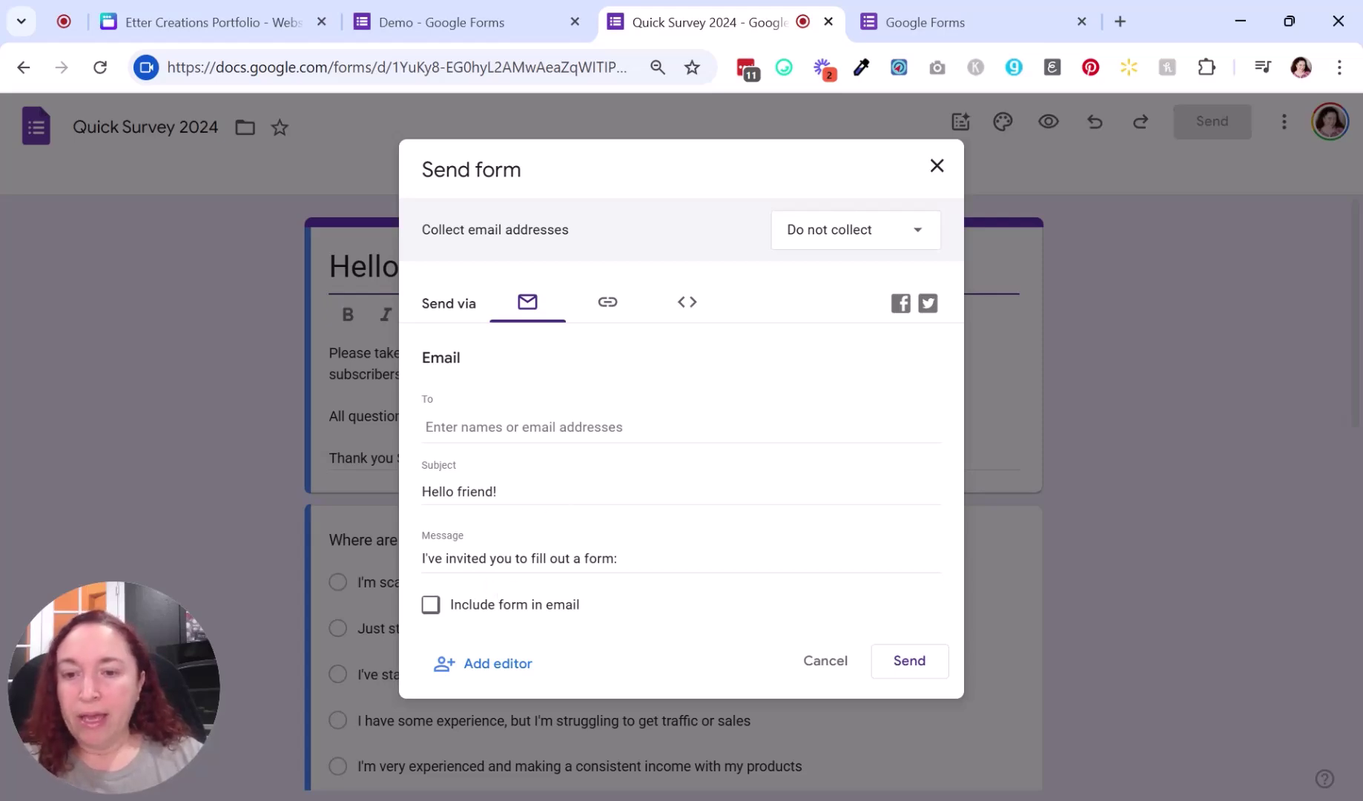
pyautogui.click(607, 312)
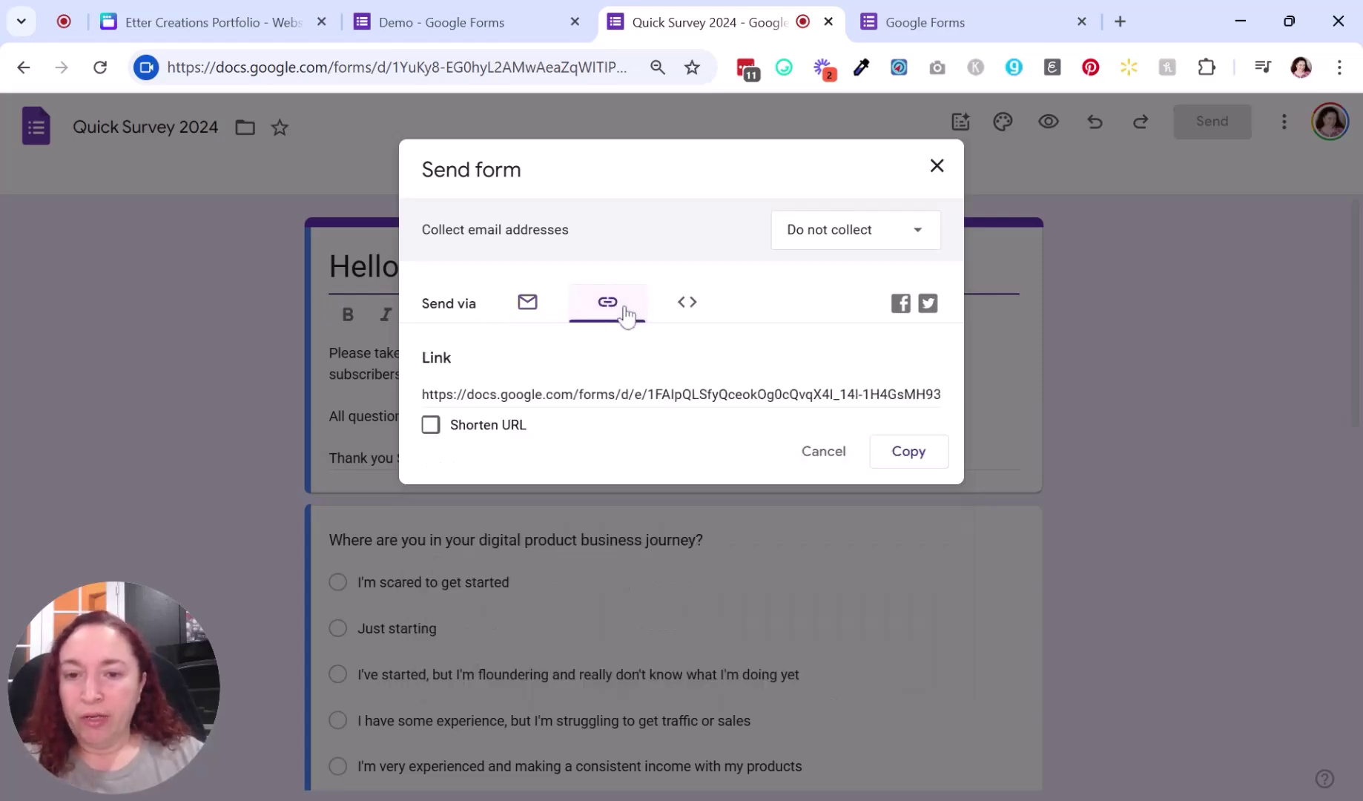
pyautogui.click(431, 428)
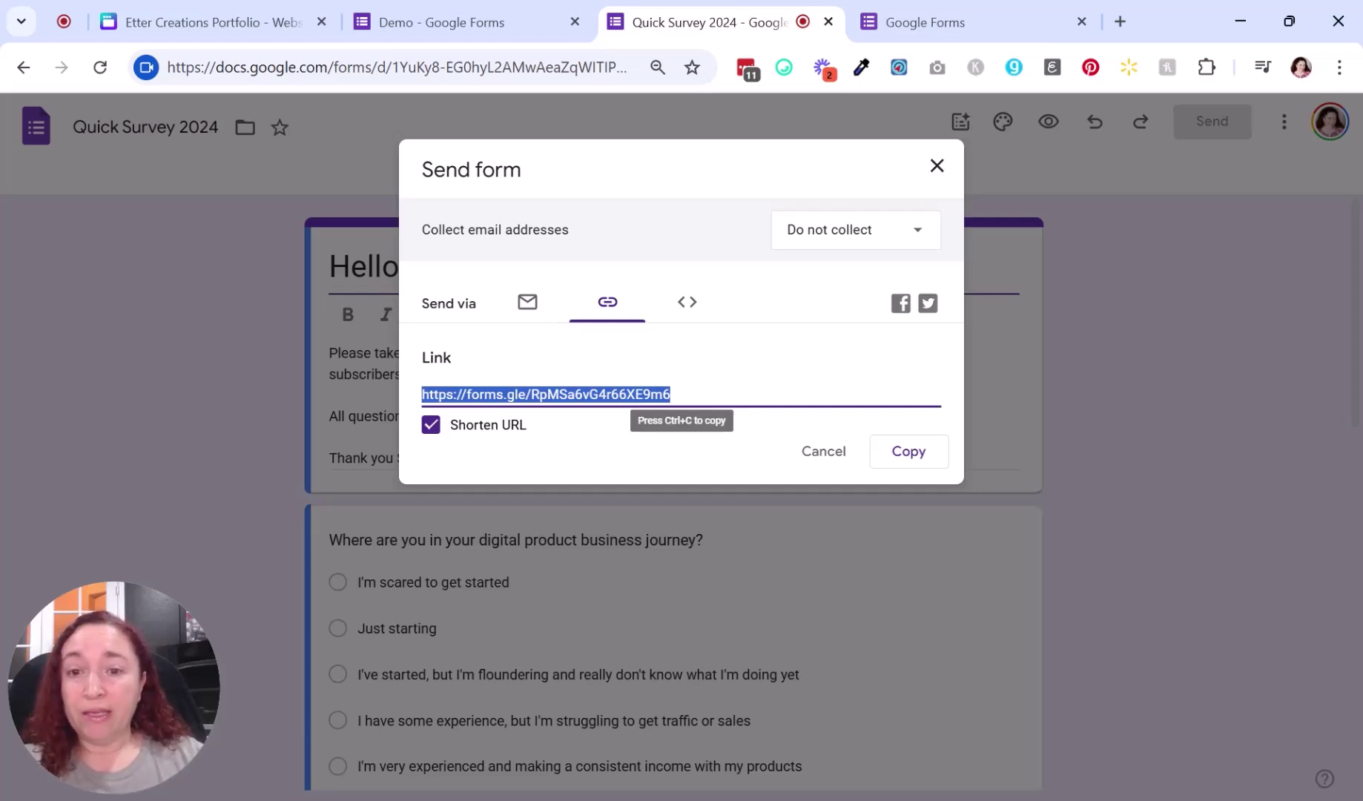
pyautogui.click(936, 166)
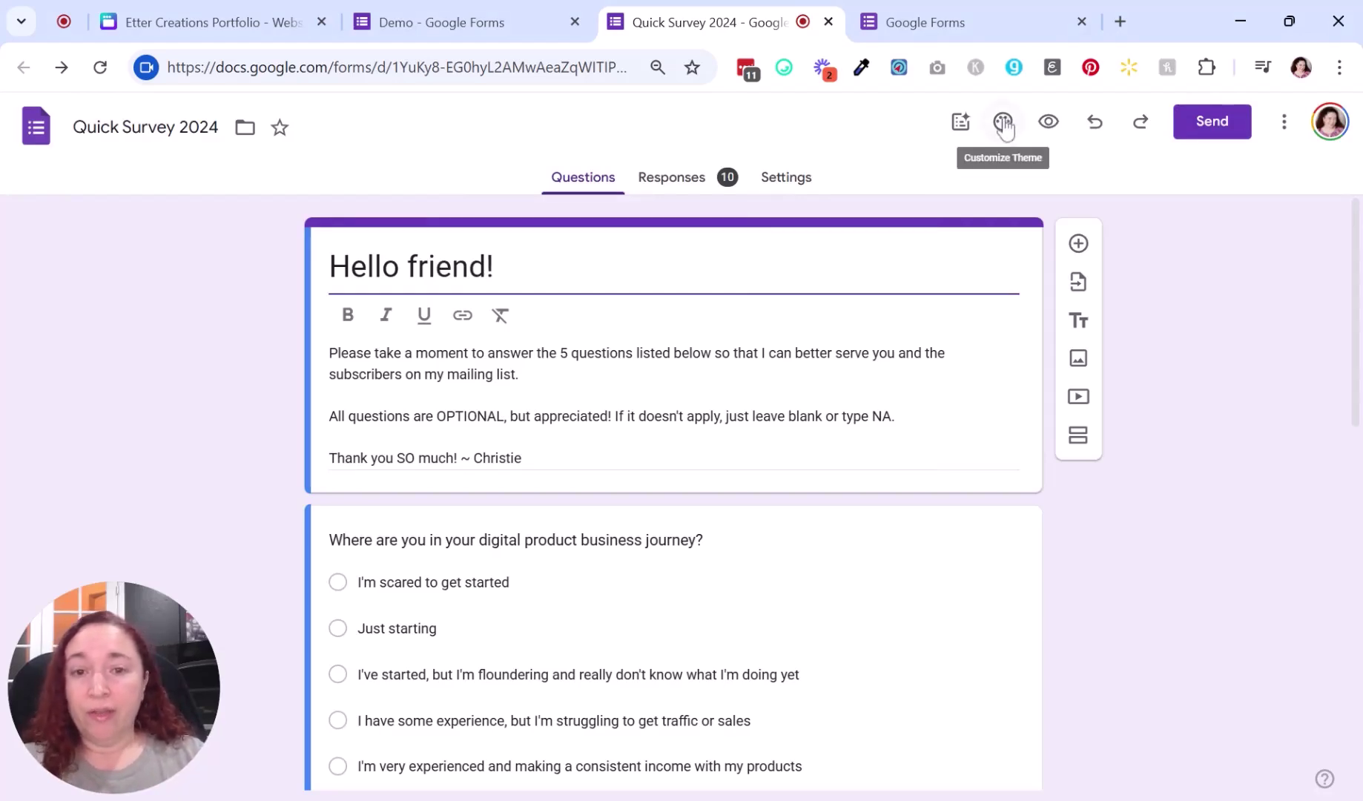
# Step: Scroll through the Quick Survey 2024 settings page
pyautogui.click(788, 179)
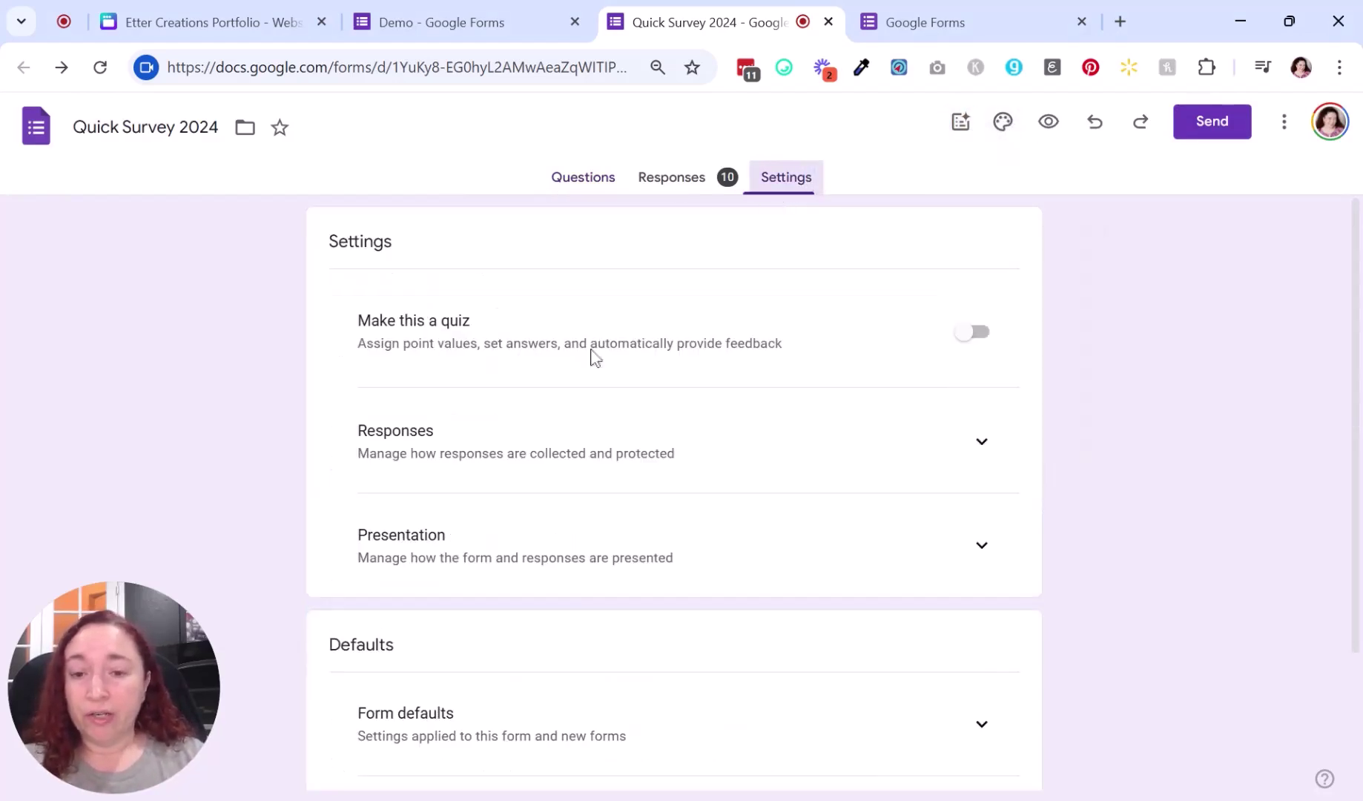
pyautogui.scroll(-2, 626, 445)
pyautogui.scroll(-1, 593, 557)
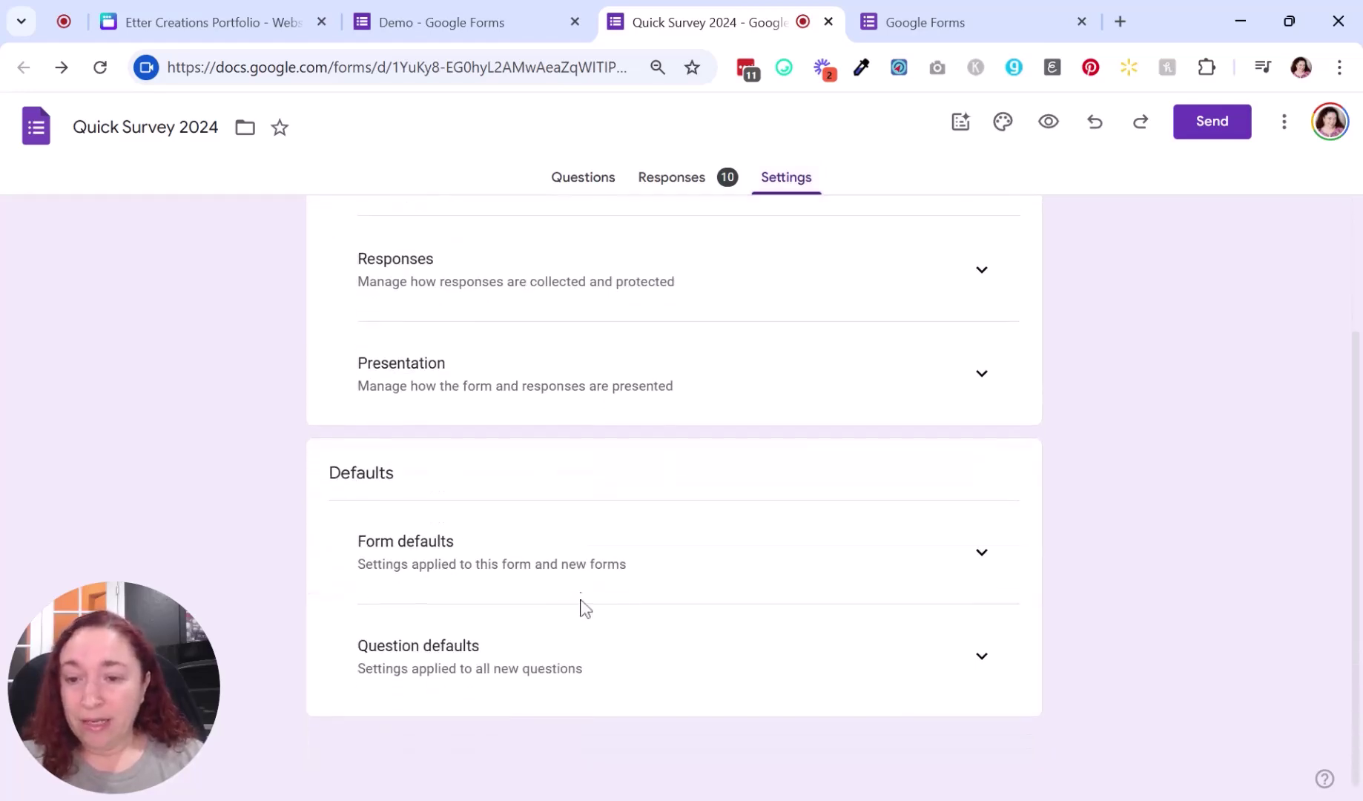
pyautogui.scroll(2, 584, 607)
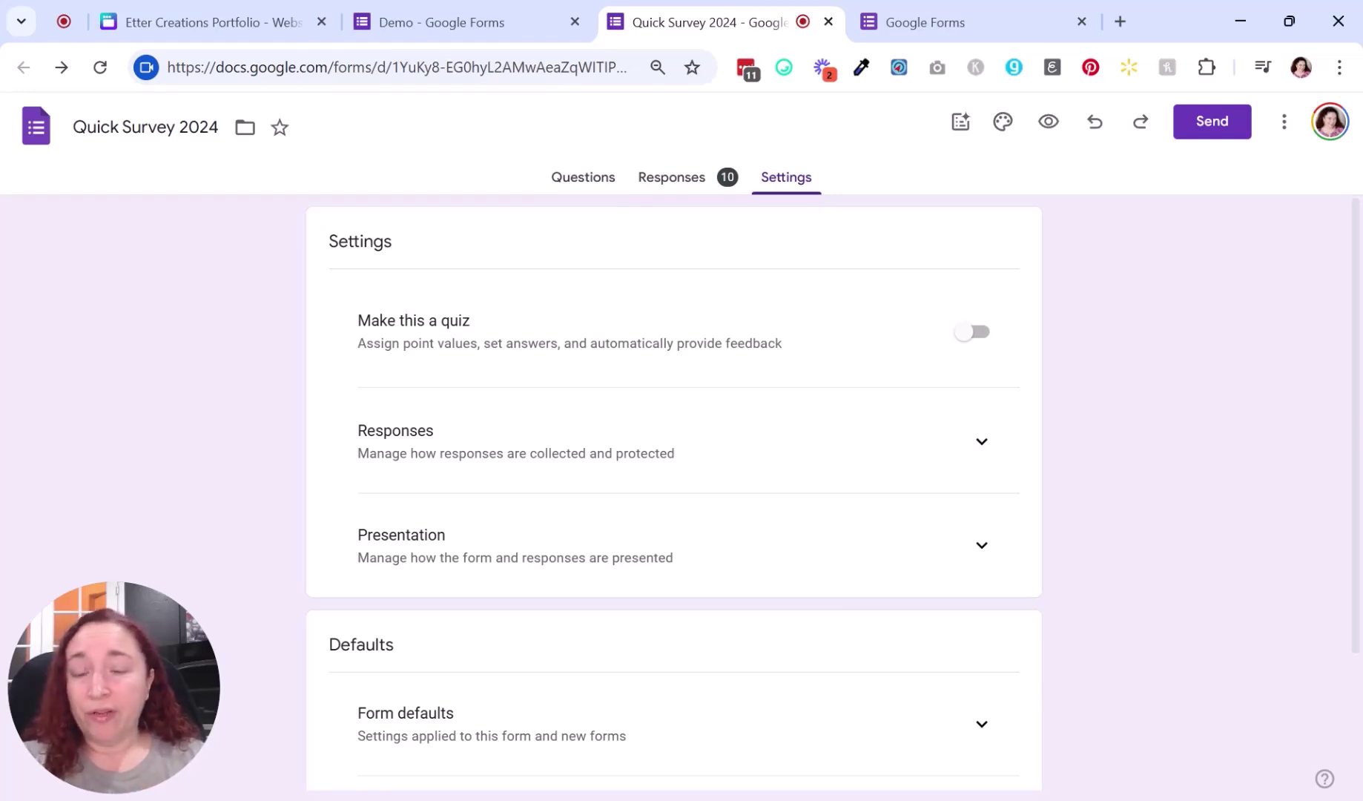
# Step: Review the survey's questions, including the 'Hello friend!' intro and business-journey question
pyautogui.click(583, 177)
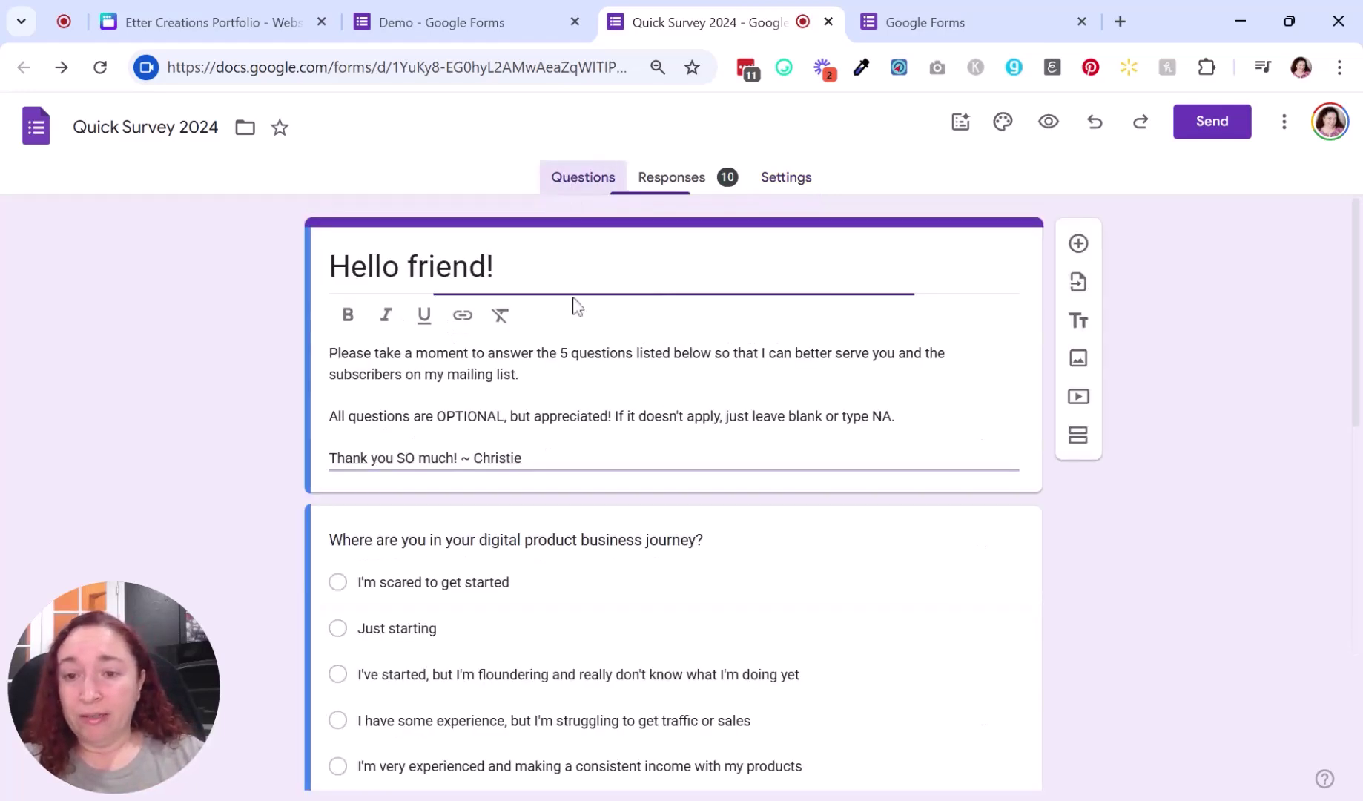
pyautogui.scroll(-5, 457, 531)
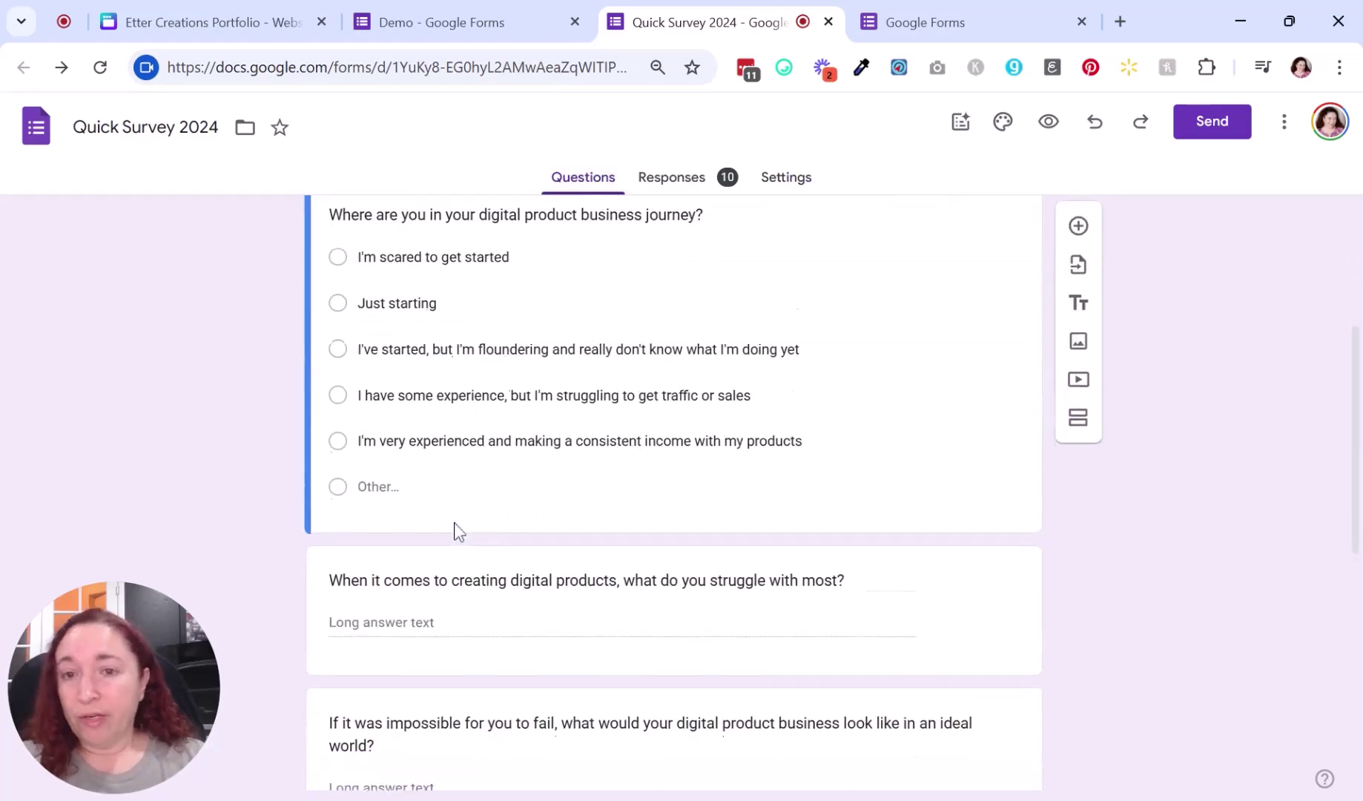
pyautogui.scroll(5, 452, 445)
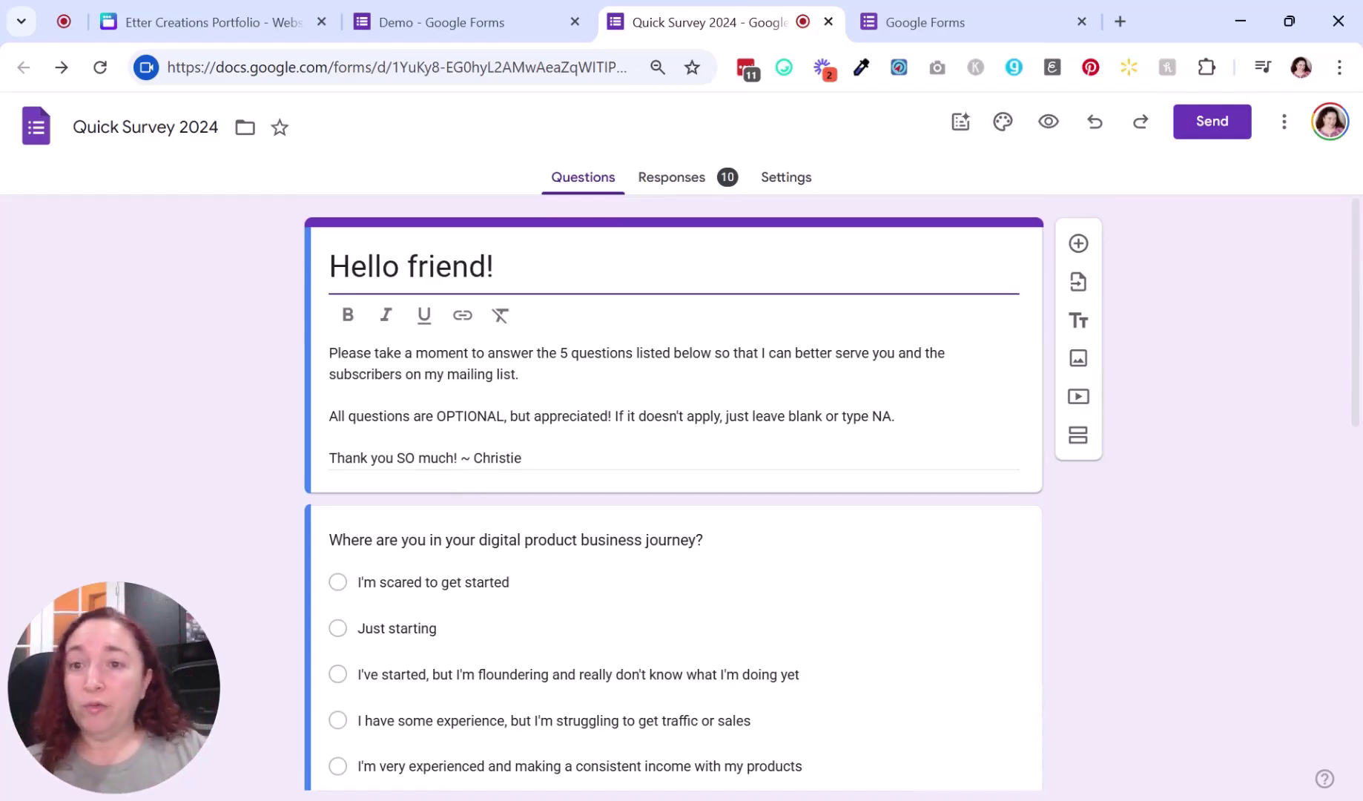
pyautogui.click(214, 26)
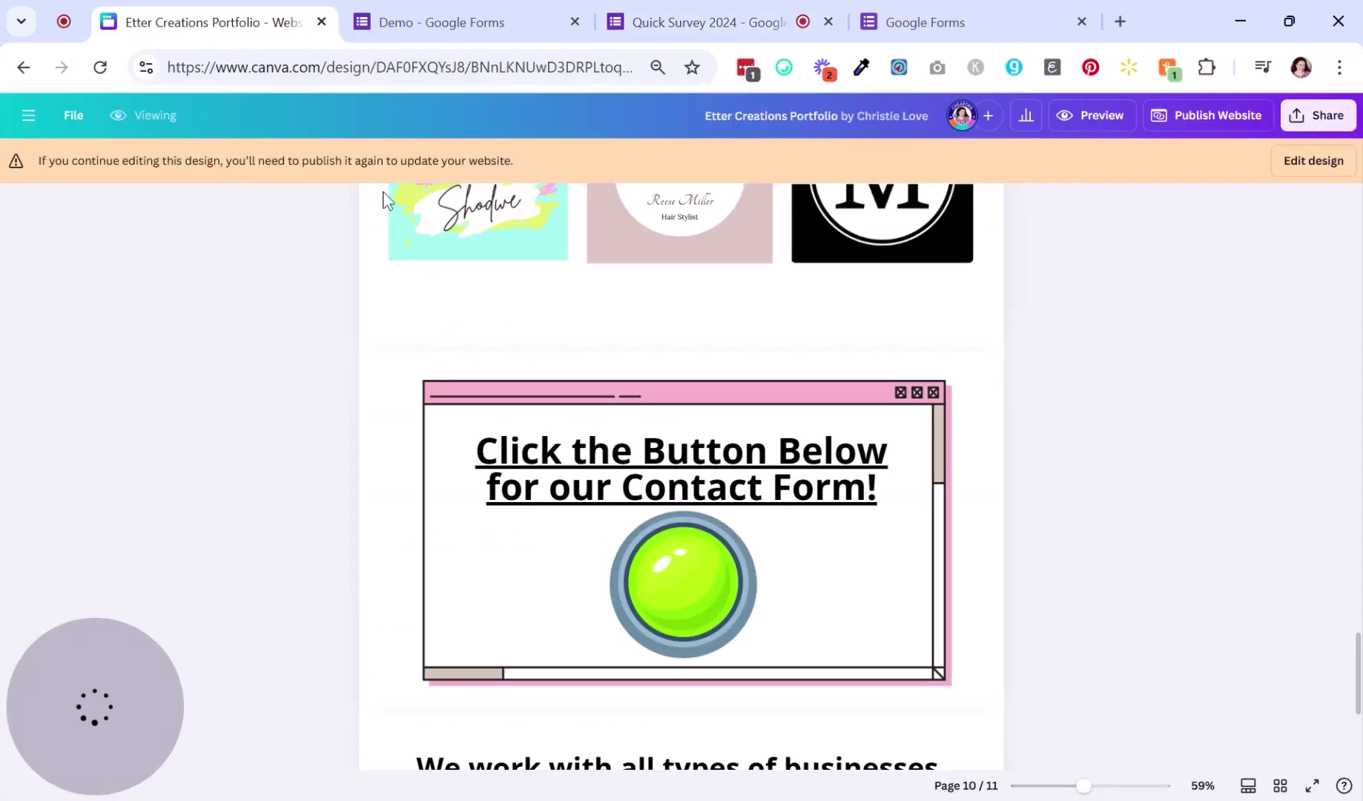